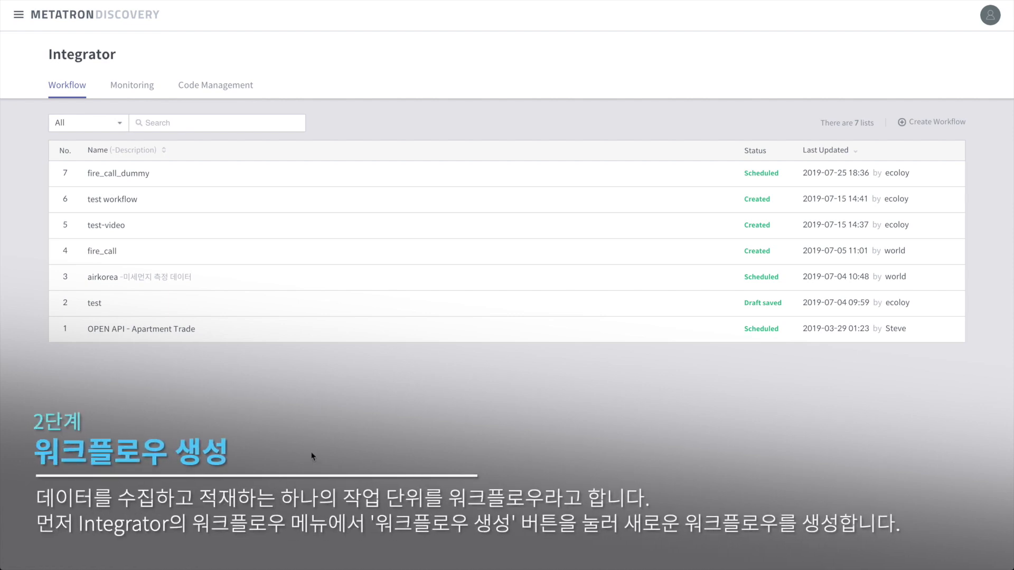
- Create a new workflow named "test workflow for demo" with no description
{"action": "left_click", "coordinate": [938, 125]}
{"action": "left_click", "coordinate": [416, 271]}
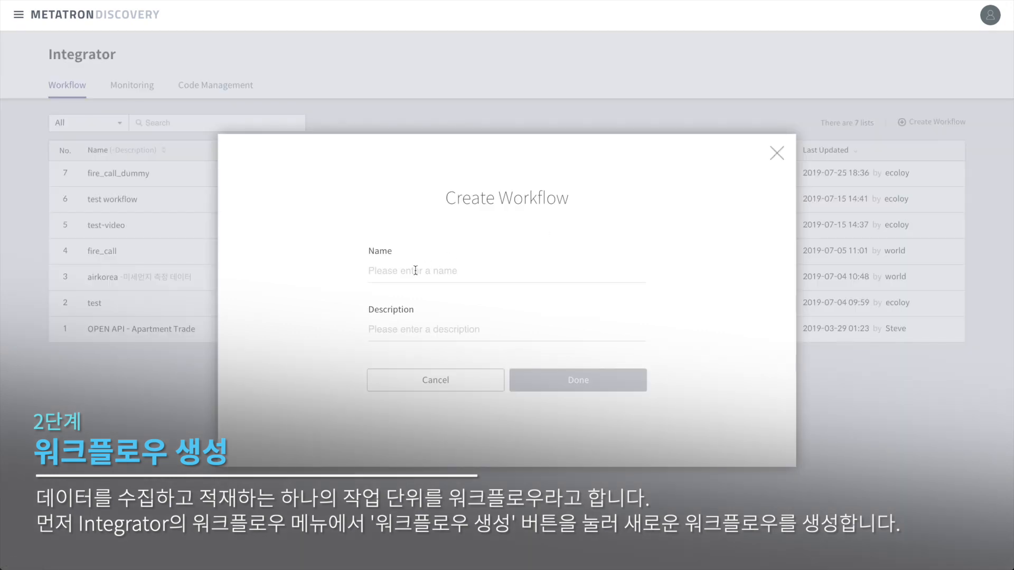
{"action": "type", "text": "test workf"}
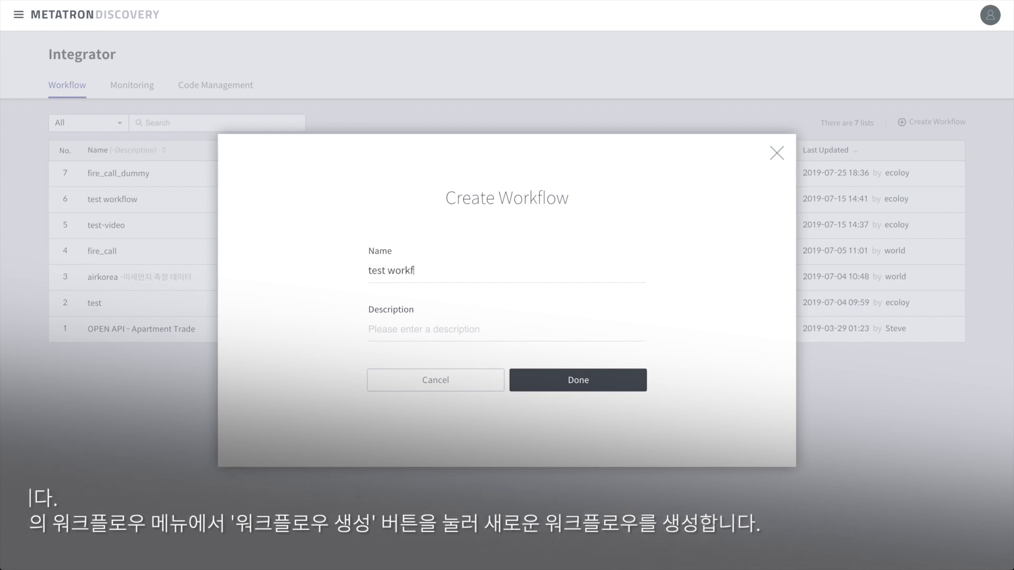
{"action": "type", "text": "low for demo"}
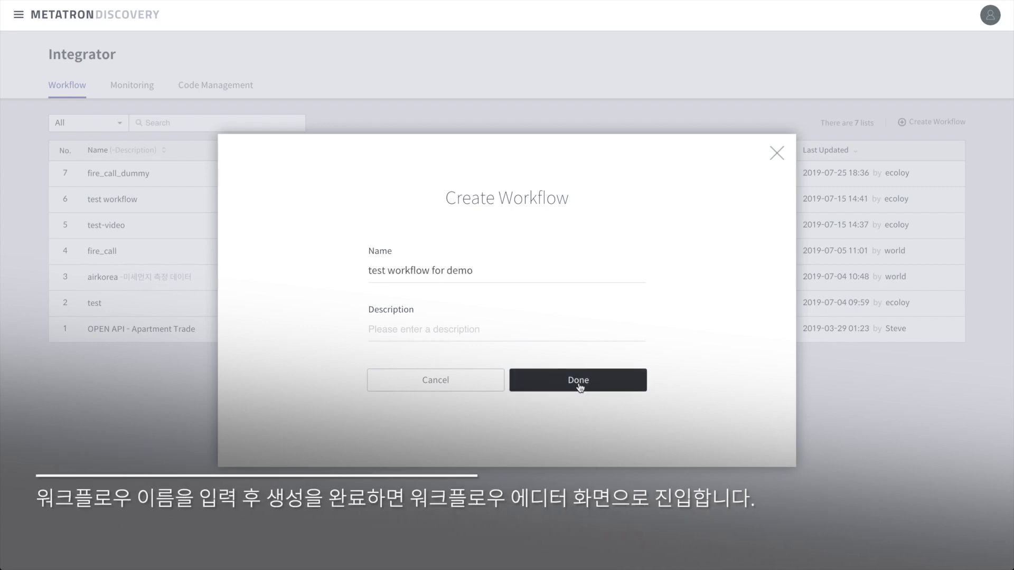
{"action": "left_click", "coordinate": [580, 387]}
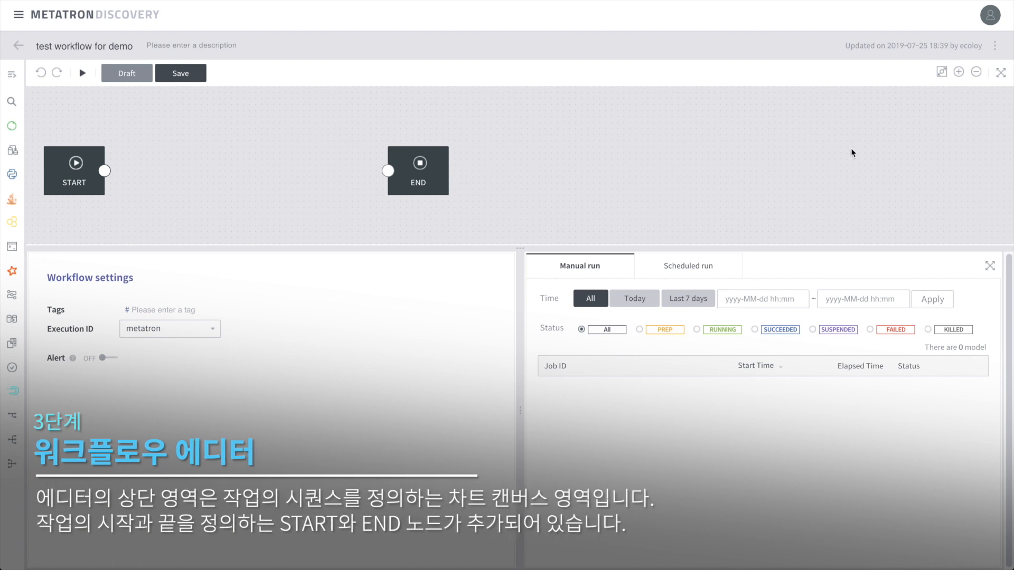
- Examine the chart canvas at full size and the list of nodes that can be added
{"action": "left_click", "coordinate": [999, 79]}
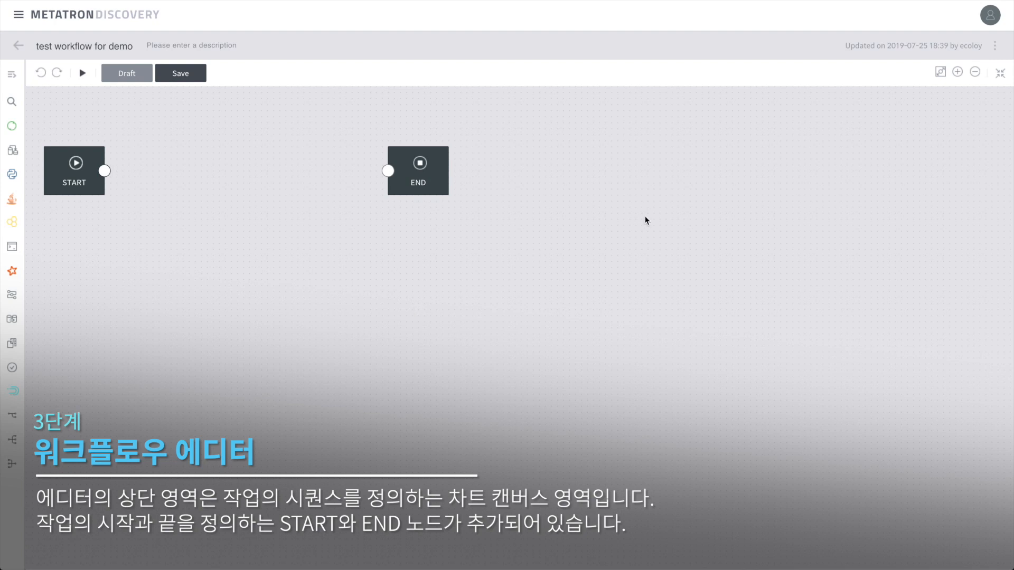
{"action": "left_click", "coordinate": [1000, 74]}
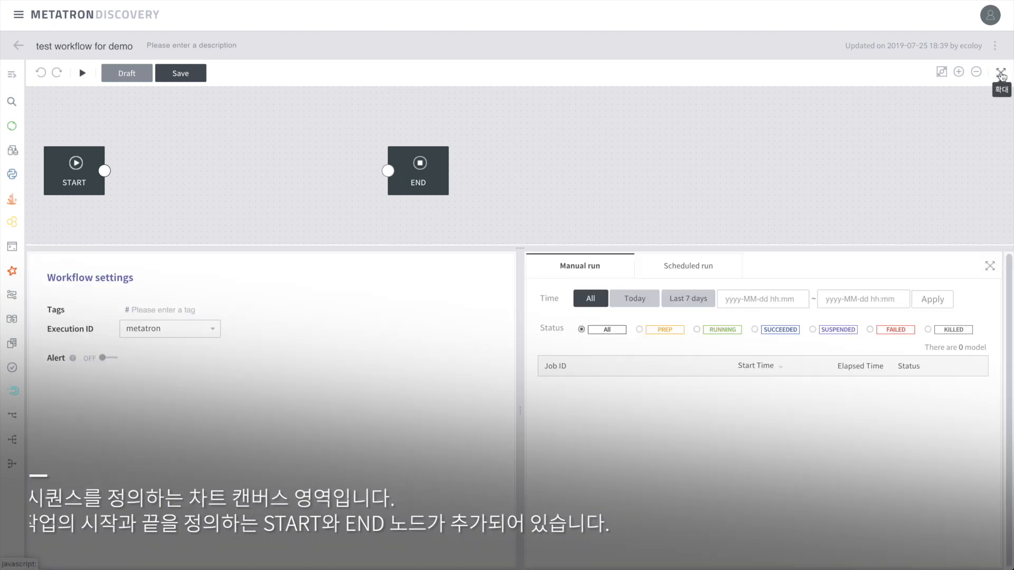
{"action": "left_click", "coordinate": [12, 76]}
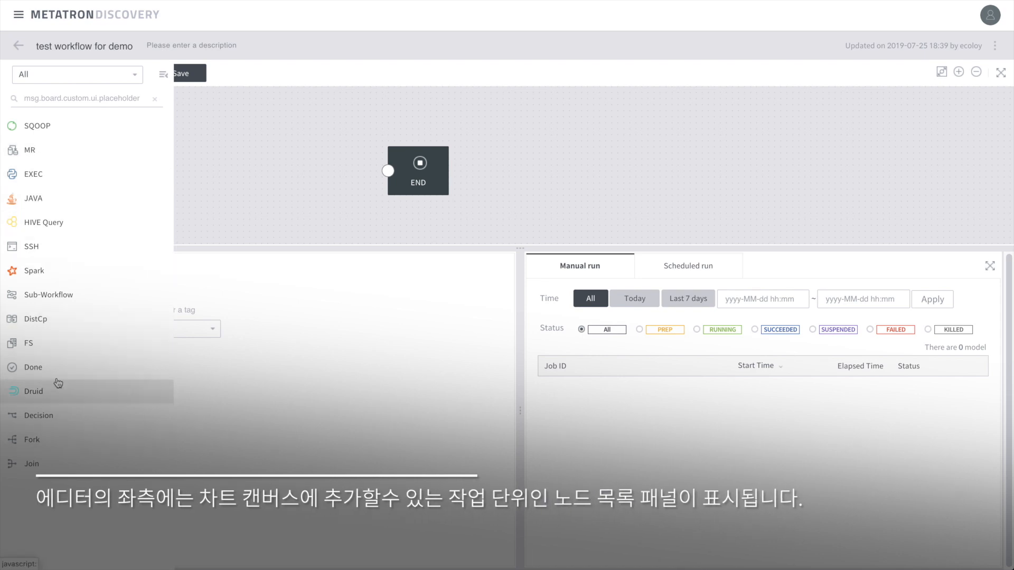
{"action": "left_click", "coordinate": [162, 77]}
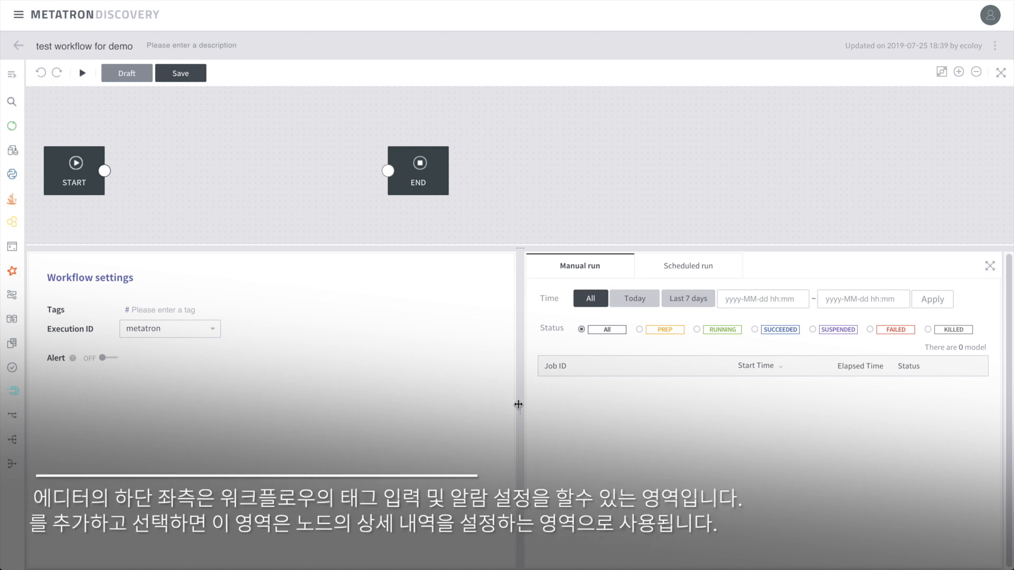
- Turn on alerts in the workflow settings and narrow the settings area to widen the run history
{"action": "mouse_move", "coordinate": [519, 406]}
{"action": "left_mouse_down"}
{"action": "mouse_move", "coordinate": [659, 409]}
{"action": "mouse_move", "coordinate": [530, 408]}
{"action": "left_mouse_up"}
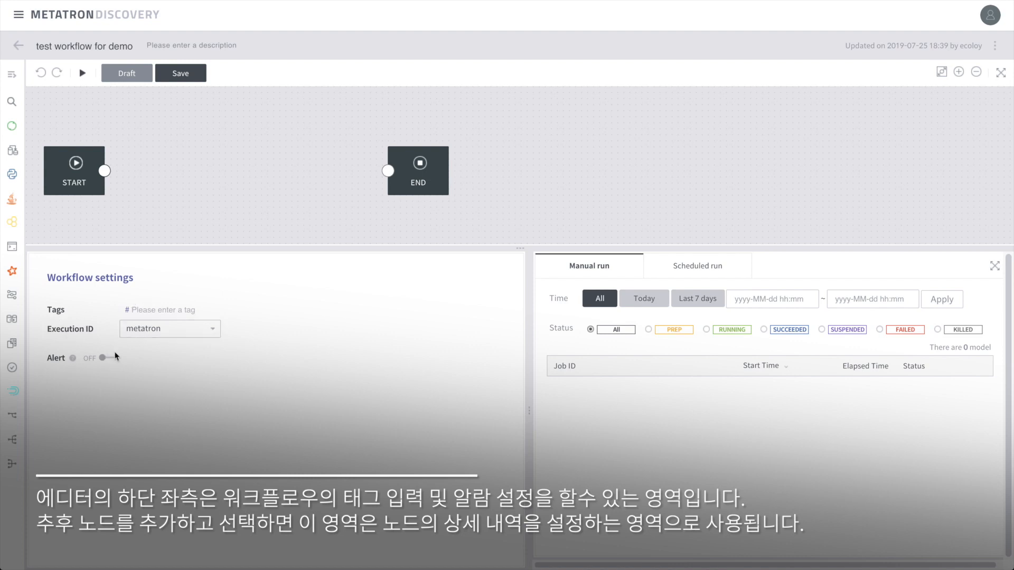
{"action": "left_click", "coordinate": [102, 359]}
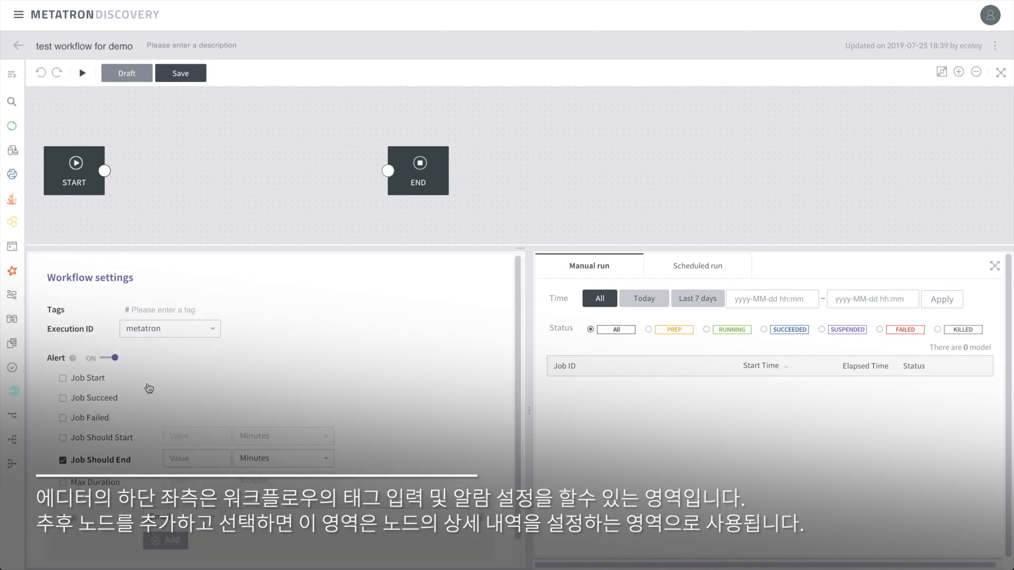
{"action": "left_click_drag", "start_coordinate": [530, 406], "coordinate": [434, 404]}
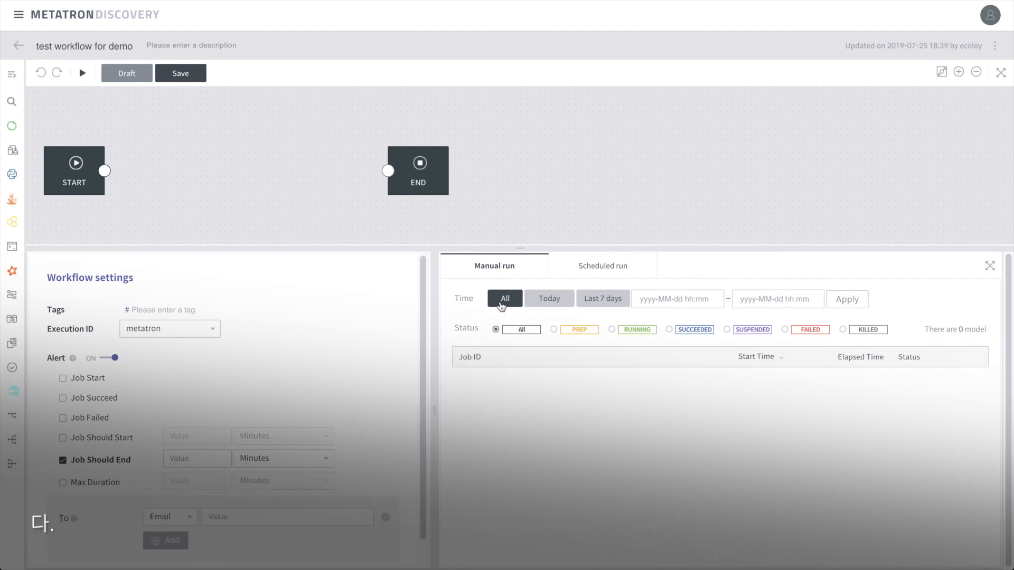
- View the scheduled run history, return to manual runs, and resize the panes to give the settings more width and the canvas more height
{"action": "left_click", "coordinate": [585, 272]}
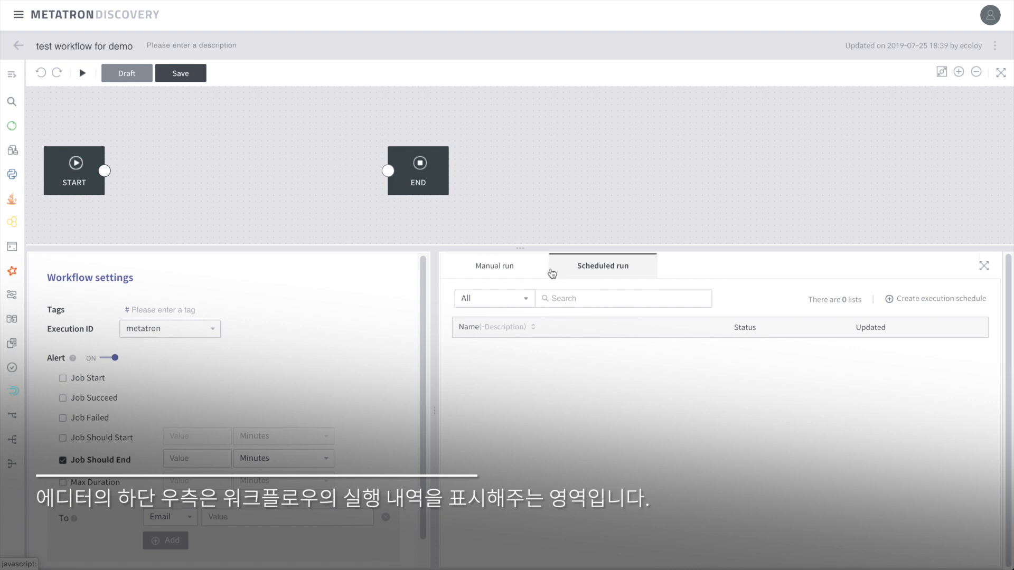
{"action": "left_click", "coordinate": [508, 271]}
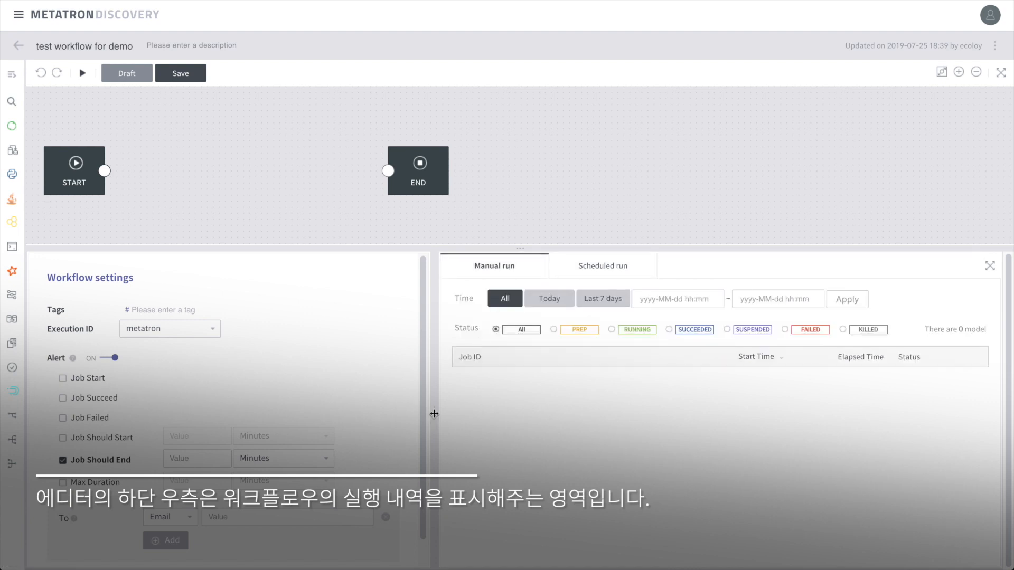
{"action": "left_click_drag", "start_coordinate": [434, 414], "coordinate": [470, 417]}
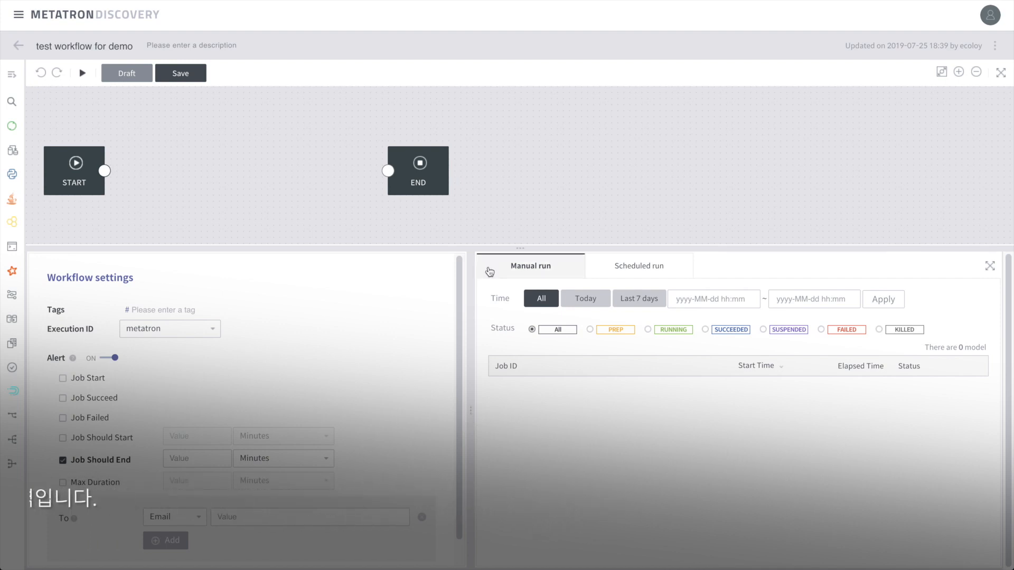
{"action": "left_click_drag", "start_coordinate": [522, 250], "coordinate": [521, 280]}
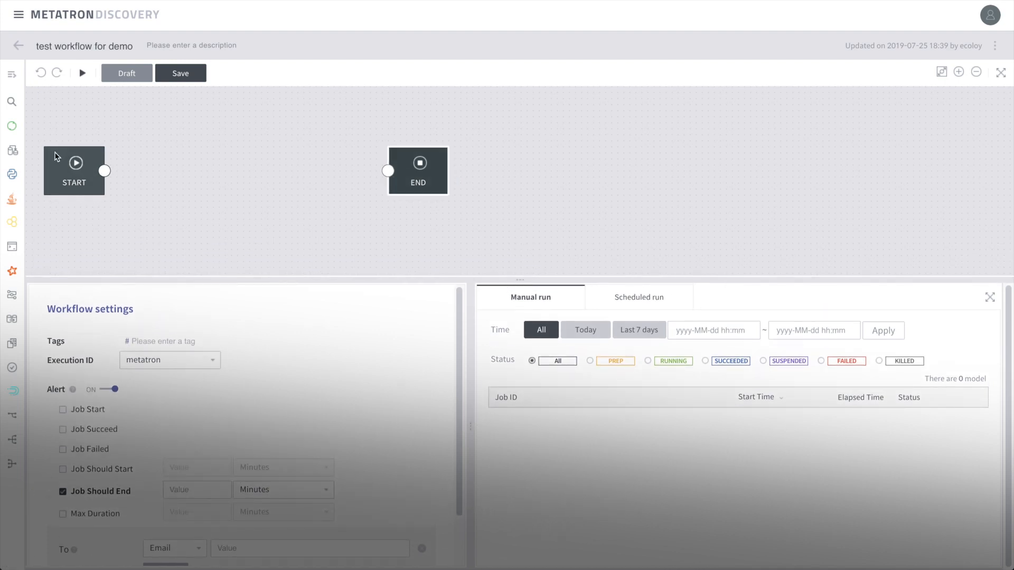
- Examine the General and Task categories in the node list, then show all nodes again
{"action": "left_click", "coordinate": [12, 74]}
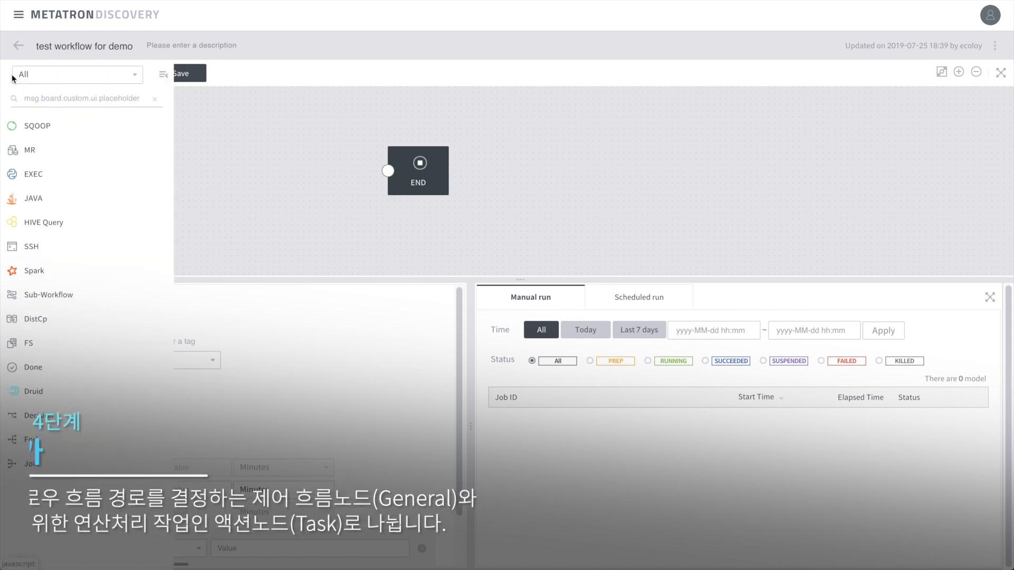
{"action": "left_click", "coordinate": [61, 83]}
{"action": "left_click", "coordinate": [53, 114]}
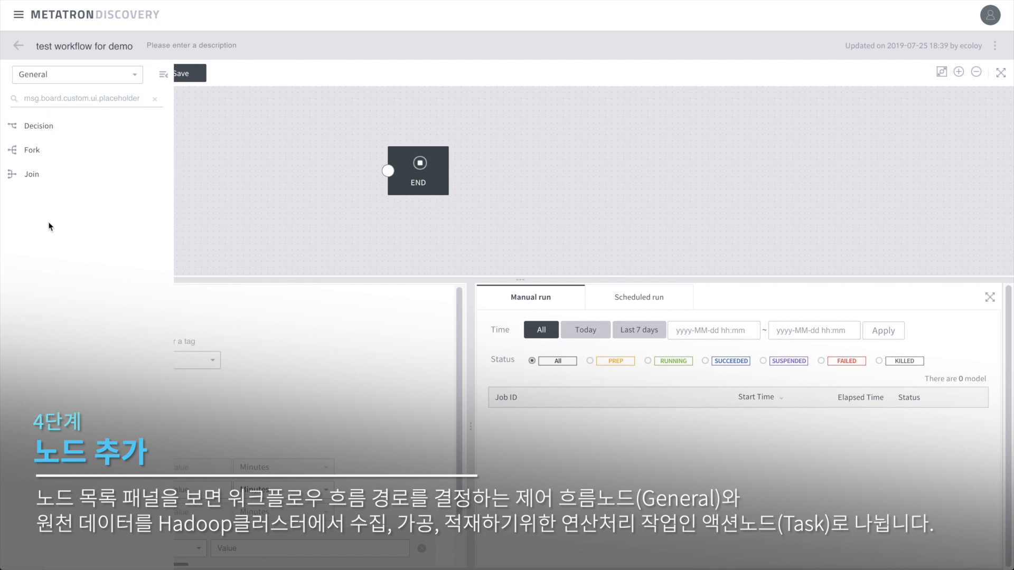
{"action": "left_click", "coordinate": [118, 78]}
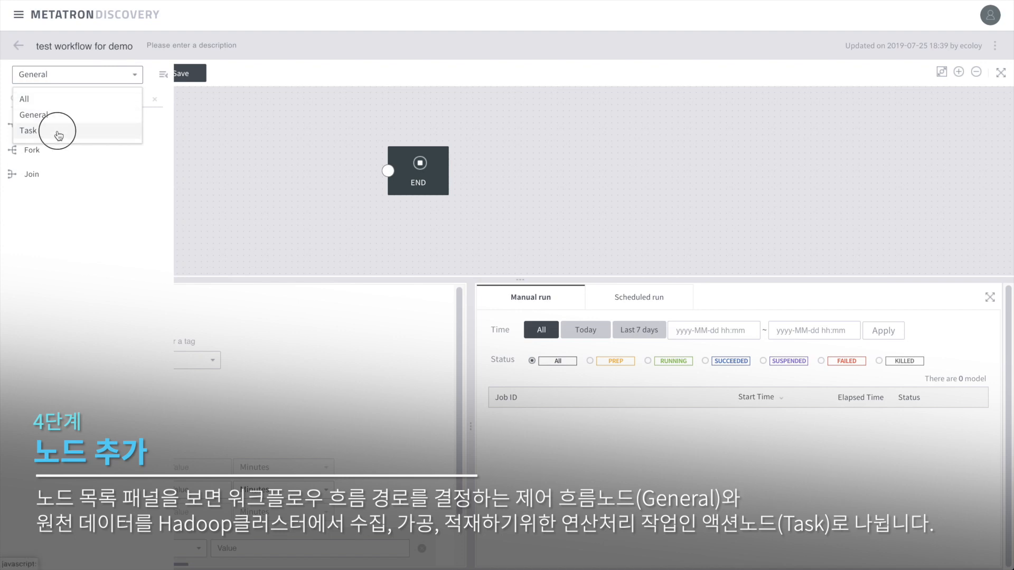
{"action": "left_click", "coordinate": [59, 129]}
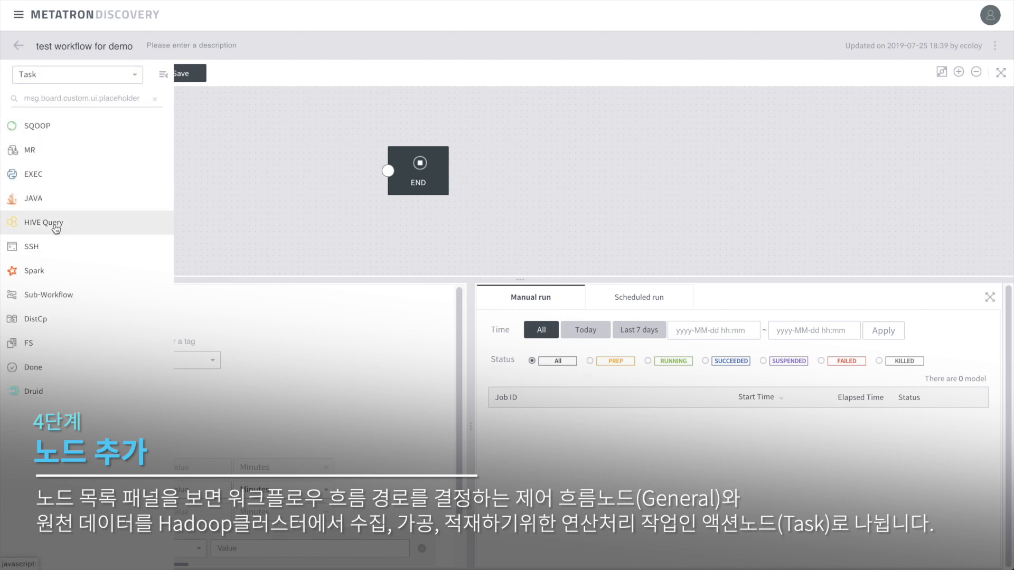
{"action": "left_click", "coordinate": [63, 74]}
{"action": "left_click", "coordinate": [37, 100]}
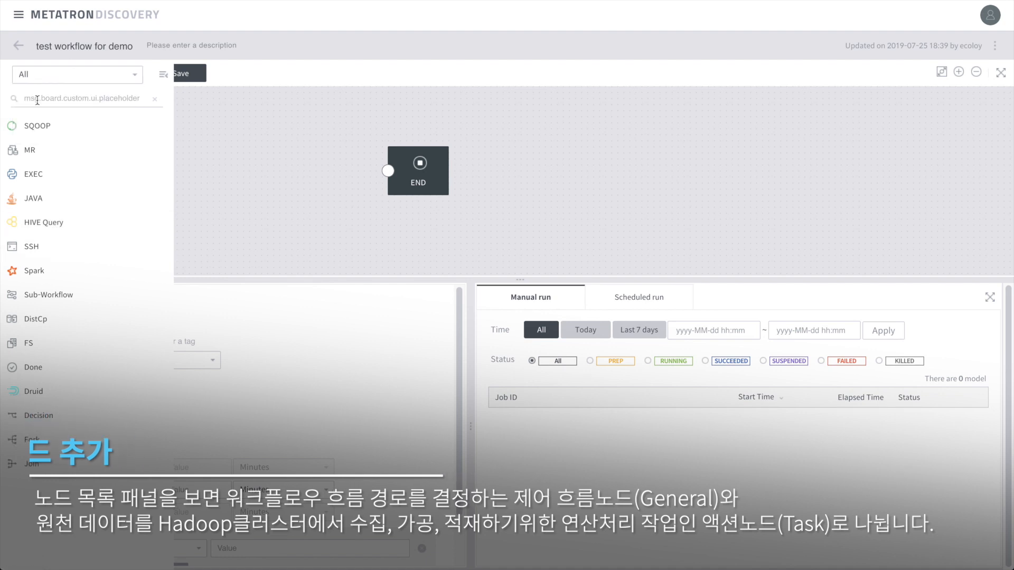
- Add a SQOOP, a JAVA and a HIVE Query node to the chart canvas
{"action": "left_click_drag", "start_coordinate": [24, 128], "coordinate": [234, 124]}
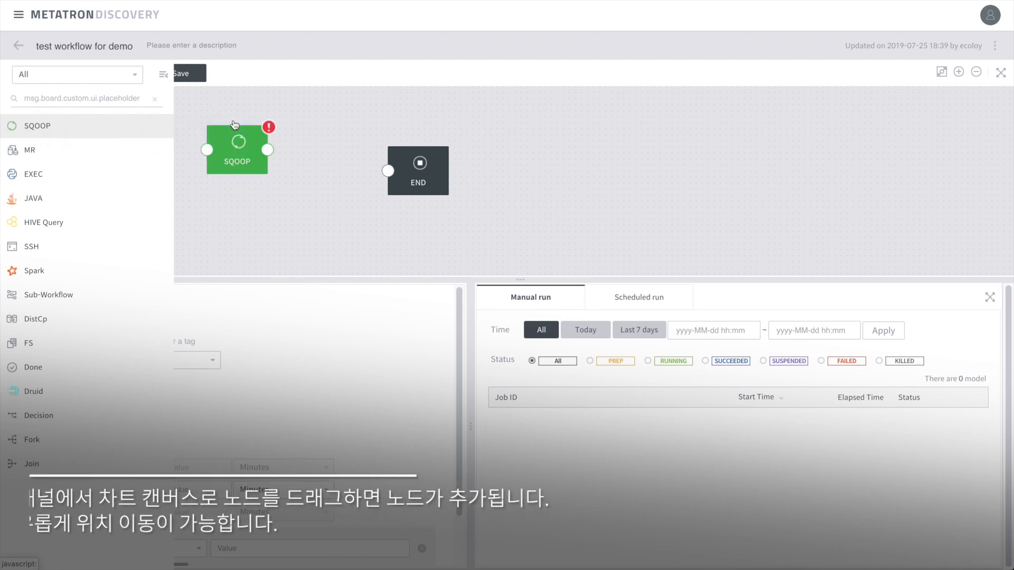
{"action": "left_click_drag", "start_coordinate": [24, 199], "coordinate": [326, 156]}
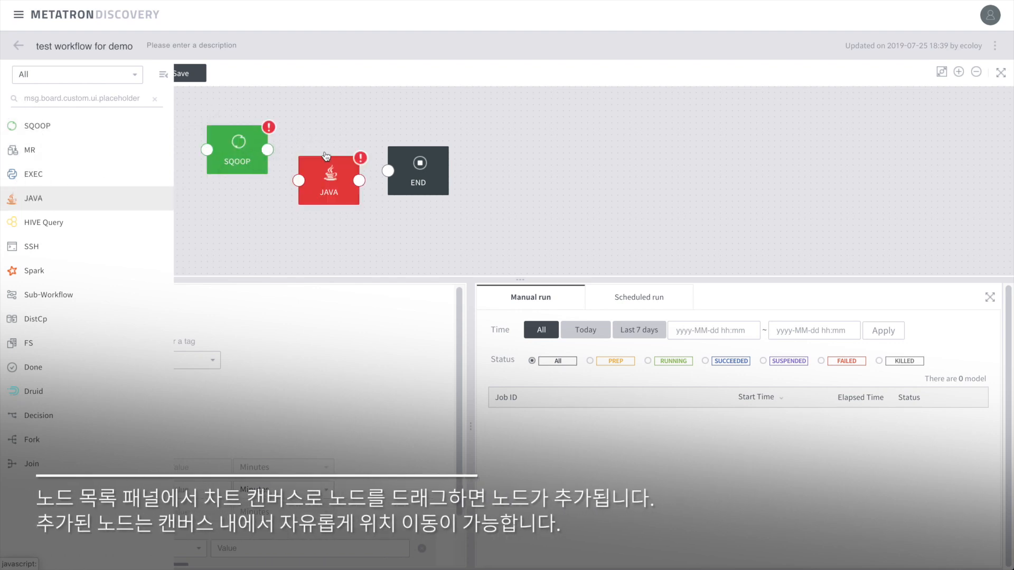
{"action": "left_click_drag", "start_coordinate": [52, 228], "coordinate": [258, 225]}
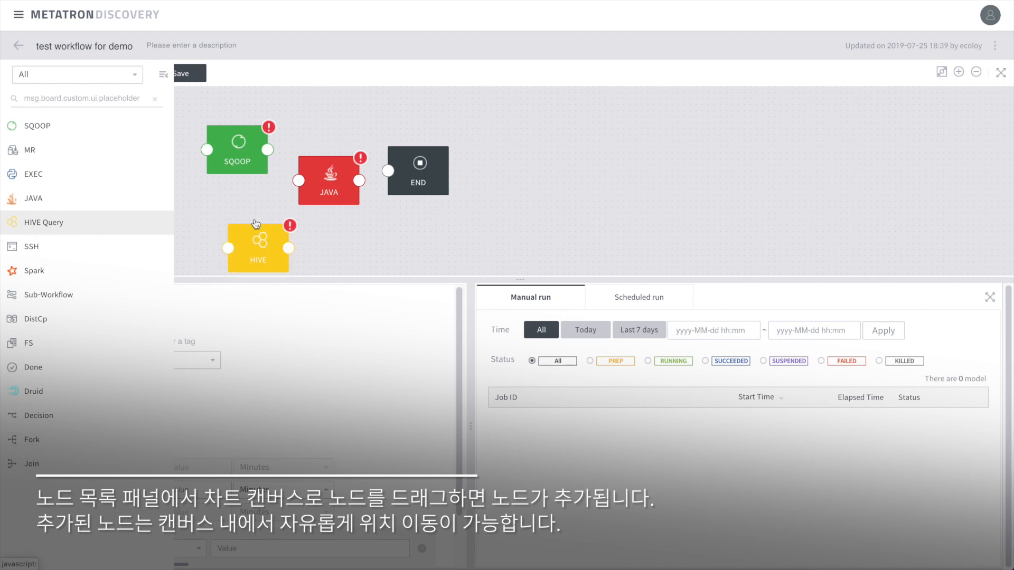
{"action": "left_click", "coordinate": [164, 77]}
- Arrange the nodes on the canvas in the order START, SQOOP, HIVE, JAVA and END
{"action": "left_click_drag", "start_coordinate": [232, 143], "coordinate": [178, 132]}
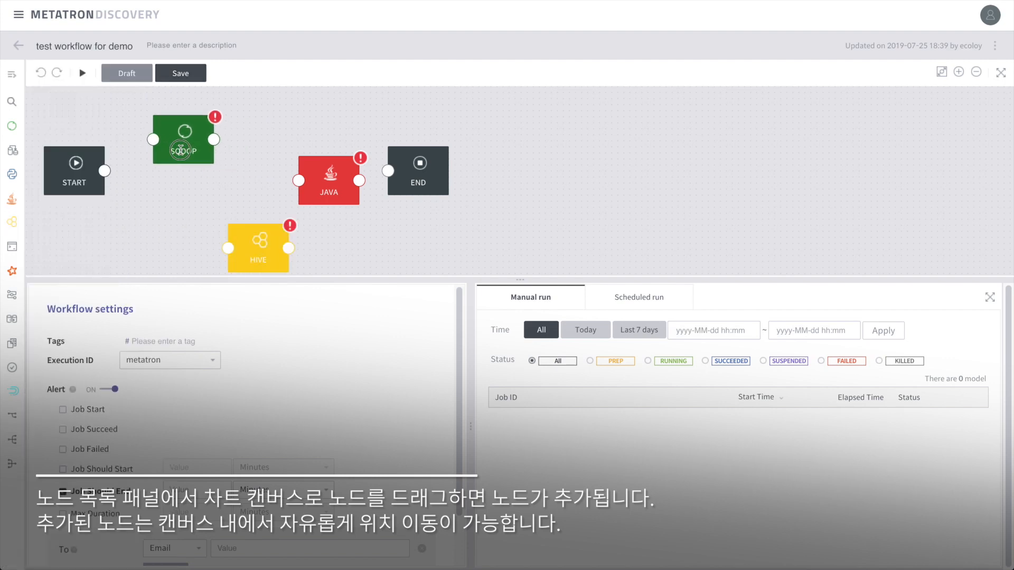
{"action": "left_click_drag", "start_coordinate": [247, 236], "coordinate": [213, 216]}
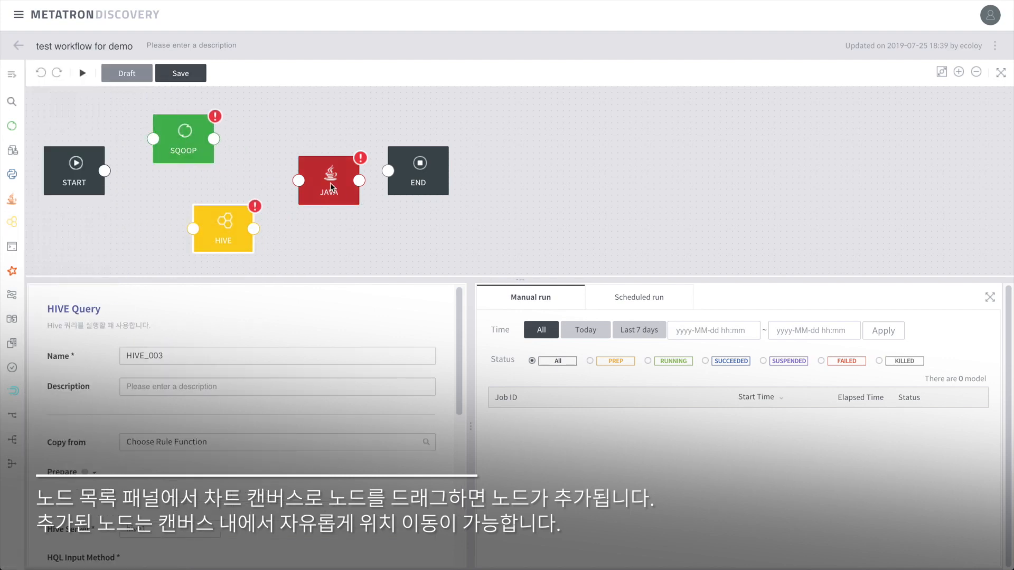
{"action": "left_click_drag", "start_coordinate": [329, 183], "coordinate": [328, 159]}
{"action": "left_click_drag", "start_coordinate": [409, 174], "coordinate": [625, 177]}
{"action": "left_click_drag", "start_coordinate": [328, 159], "coordinate": [515, 189]}
{"action": "left_click_drag", "start_coordinate": [216, 217], "coordinate": [312, 128]}
{"action": "left_click_drag", "start_coordinate": [195, 143], "coordinate": [221, 144]}
- Connect START to SQOOP, SQOOP to HIVE, HIVE to JAVA and JAVA to END
{"action": "left_click_drag", "start_coordinate": [105, 171], "coordinate": [179, 139]}
{"action": "left_click_drag", "start_coordinate": [239, 147], "coordinate": [606, 175]}
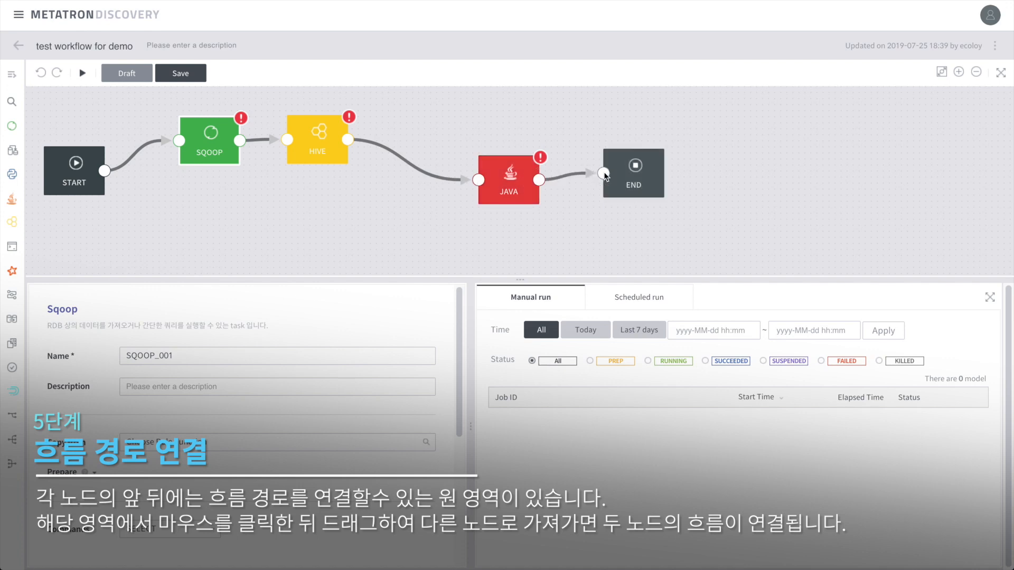
{"action": "left_click", "coordinate": [940, 72]}
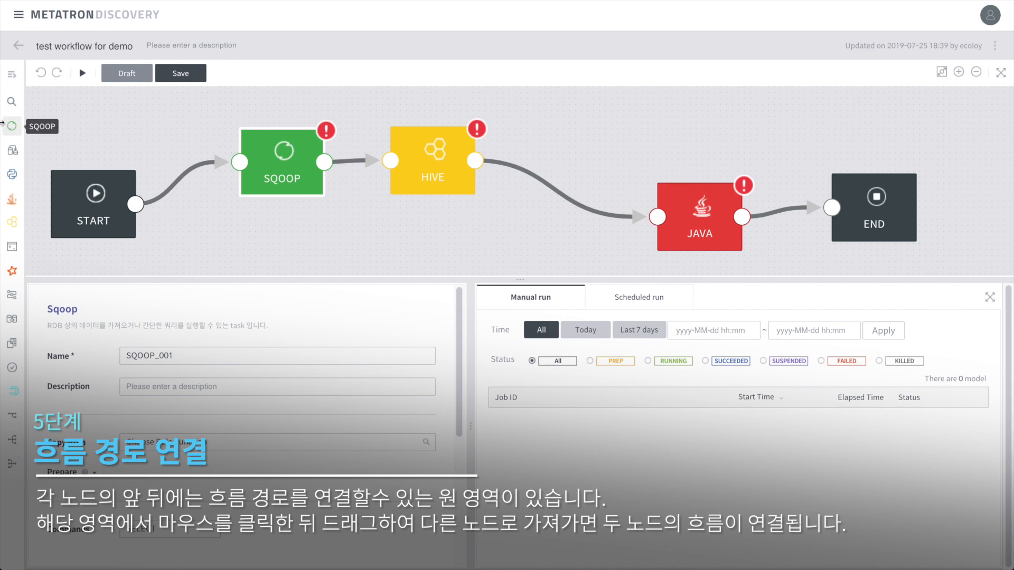
- Add a Fork, a Join, a second SQOOP and an SSH node to the canvas below the existing flow
{"action": "left_click", "coordinate": [11, 75]}
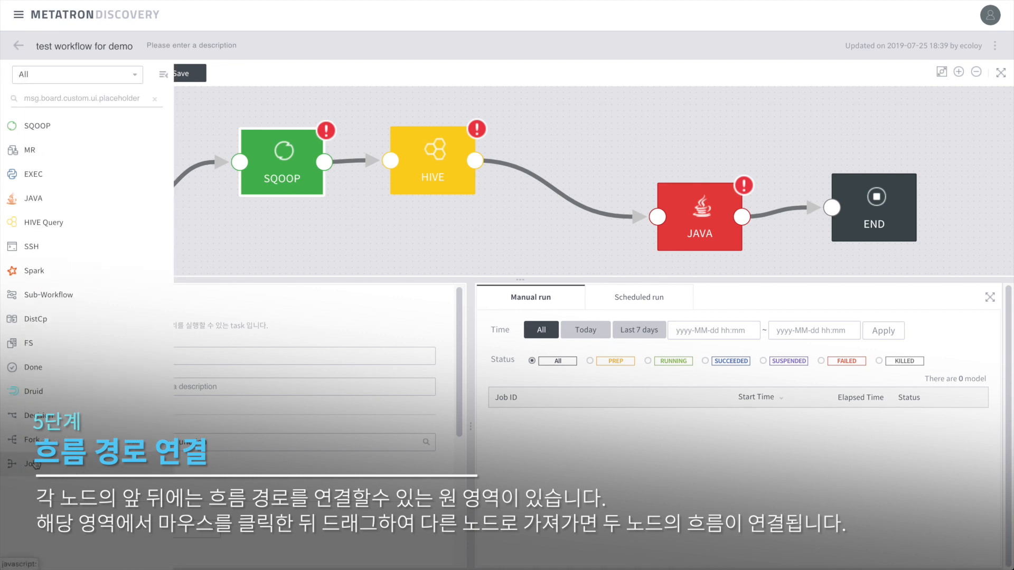
{"action": "left_click", "coordinate": [25, 440]}
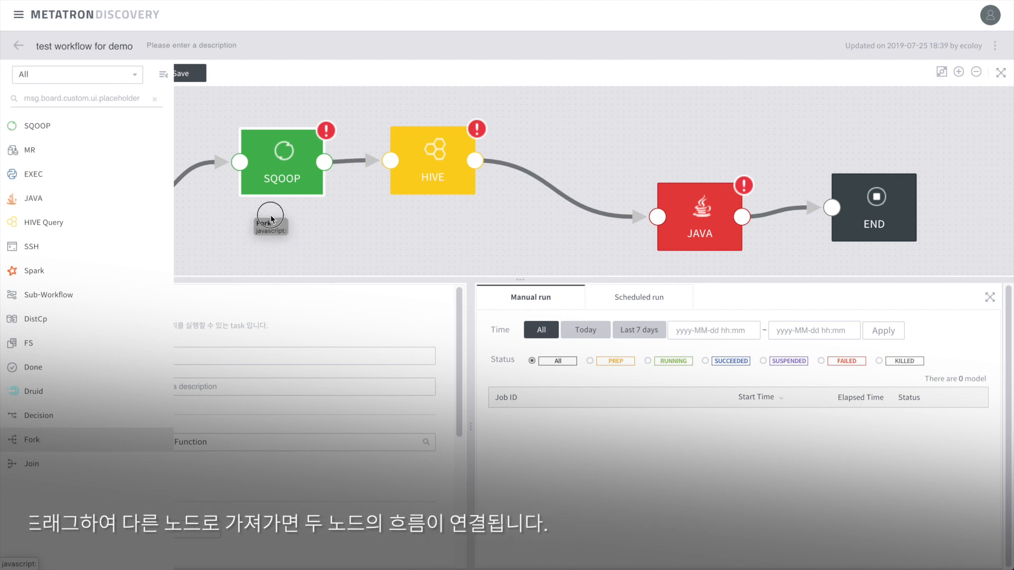
{"action": "left_click_drag", "start_coordinate": [27, 462], "coordinate": [527, 226]}
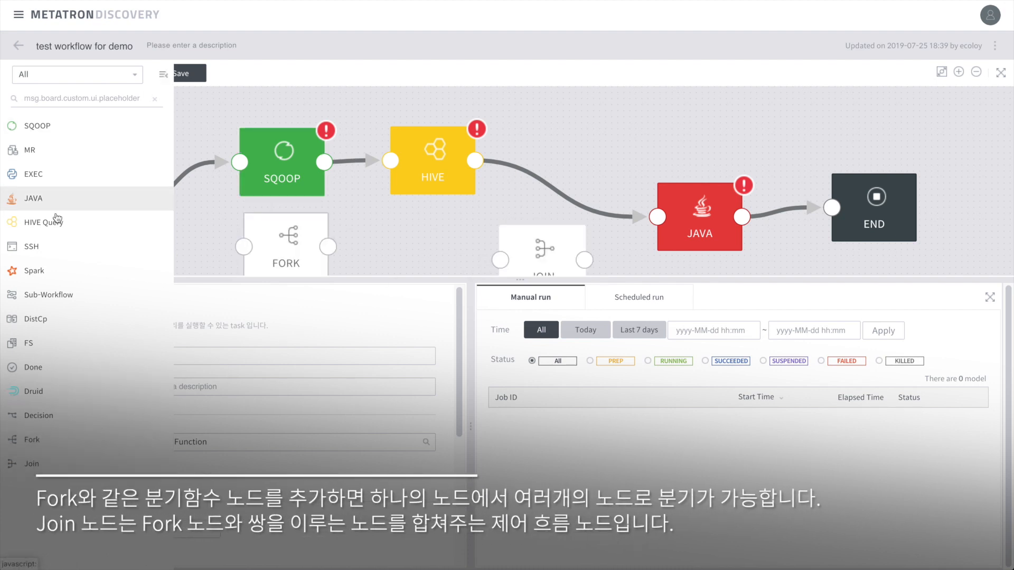
{"action": "left_click", "coordinate": [42, 136]}
{"action": "left_click_drag", "start_coordinate": [43, 136], "coordinate": [375, 209]}
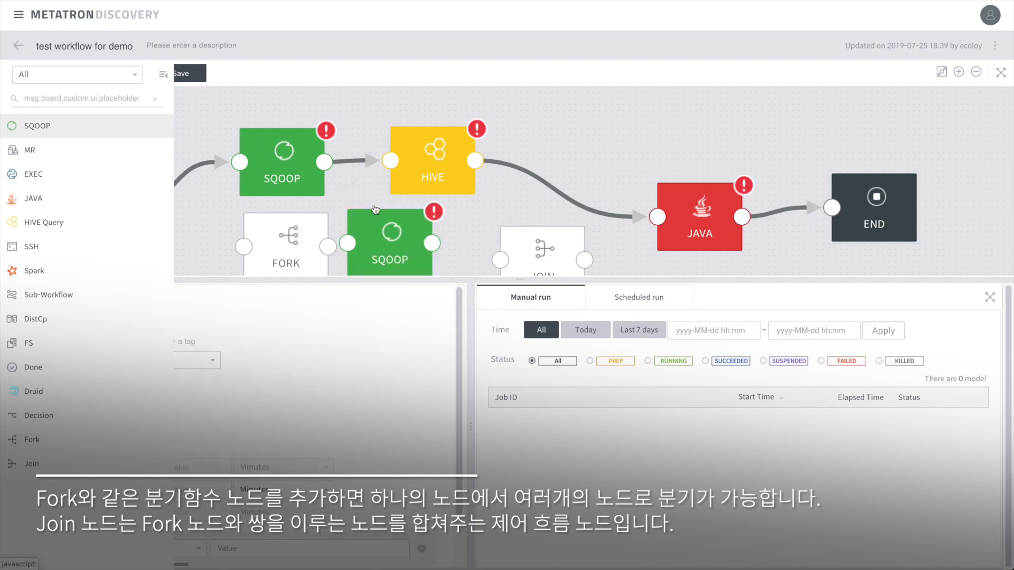
{"action": "left_click_drag", "start_coordinate": [32, 246], "coordinate": [488, 196]}
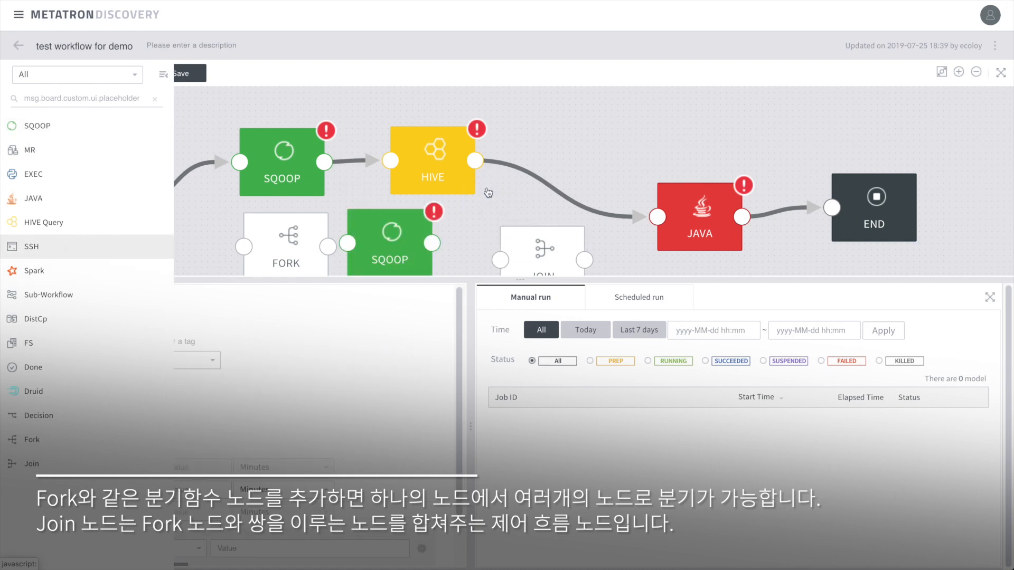
{"action": "left_click", "coordinate": [165, 75]}
{"action": "left_click", "coordinate": [942, 72]}
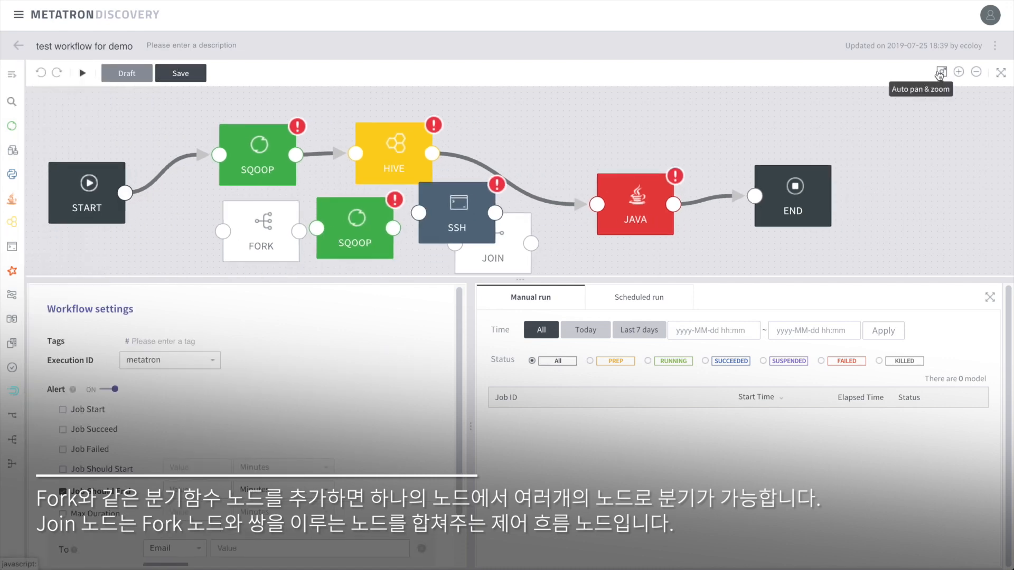
- Enlarge the canvas, connect START to FORK, and spread out the nodes with the second SQOOP and SSH placed below the main flow
{"action": "left_click", "coordinate": [1001, 73]}
{"action": "left_click_drag", "start_coordinate": [238, 160], "coordinate": [446, 145]}
{"action": "left_click_drag", "start_coordinate": [115, 183], "coordinate": [203, 217]}
{"action": "left_click_drag", "start_coordinate": [263, 141], "coordinate": [288, 136]}
{"action": "left_click_drag", "start_coordinate": [322, 214], "coordinate": [346, 314]}
{"action": "left_click_drag", "start_coordinate": [397, 209], "coordinate": [450, 319]}
{"action": "left_click_drag", "start_coordinate": [350, 319], "coordinate": [362, 284]}
{"action": "left_click_drag", "start_coordinate": [321, 139], "coordinate": [351, 138]}
- Connect FORK to both SQOOP nodes, remove the direct START-to-SQOOP link, and move FORK up between START and the branches
{"action": "left_click_drag", "start_coordinate": [273, 217], "coordinate": [318, 136]}
{"action": "mouse_move", "coordinate": [350, 278]}
{"action": "left_mouse_down"}
{"action": "mouse_move", "coordinate": [344, 267]}
{"action": "mouse_move", "coordinate": [360, 264]}
{"action": "left_mouse_up"}
{"action": "left_click", "coordinate": [224, 150]}
{"action": "left_click_drag", "start_coordinate": [272, 217], "coordinate": [319, 257]}
{"action": "left_click_drag", "start_coordinate": [238, 221], "coordinate": [221, 194]}
- Remove the HIVE-to-JAVA link and move JOIN below JAVA, SSH beside the second SQOOP, and HIVE farther from the first SQOOP
{"action": "left_click_drag", "start_coordinate": [459, 230], "coordinate": [617, 262]}
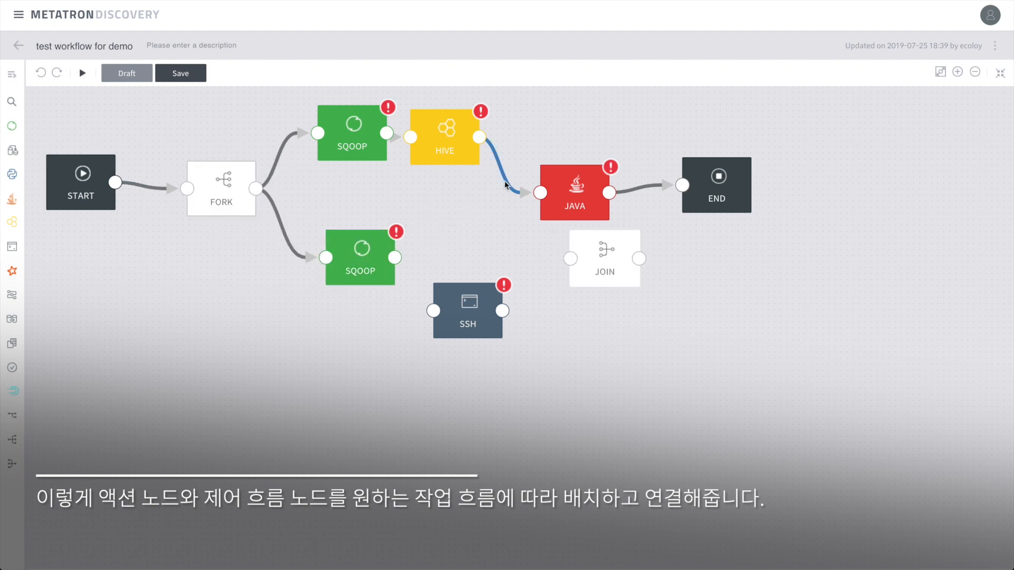
{"action": "left_click", "coordinate": [507, 186]}
{"action": "left_click_drag", "start_coordinate": [475, 308], "coordinate": [486, 241]}
{"action": "left_click_drag", "start_coordinate": [438, 151], "coordinate": [468, 149]}
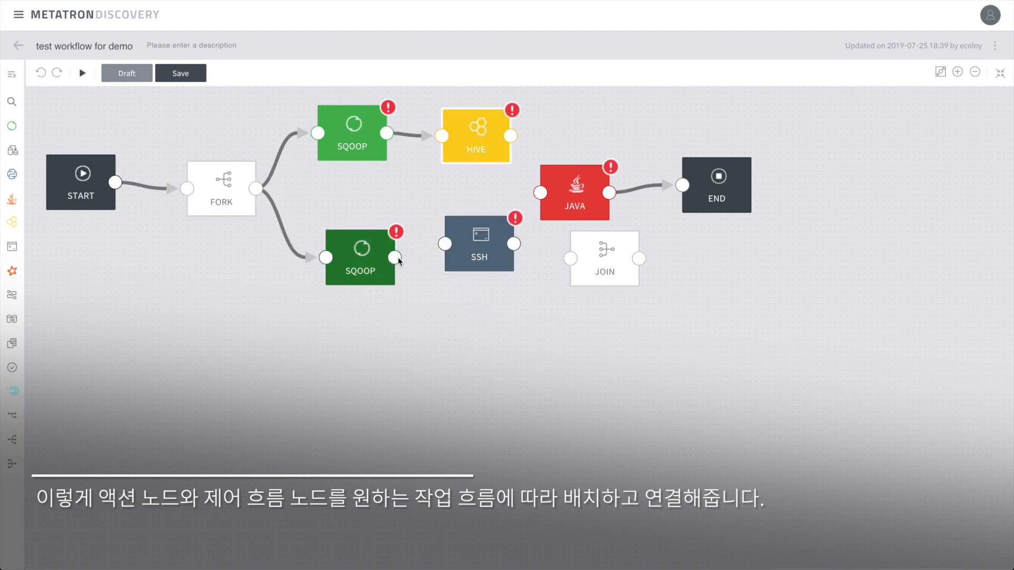
- Connect the second SQOOP to SSH, move JOIN between the branches and JAVA, link HIVE and SSH through JOIN to JAVA, and fit the workflow
{"action": "left_click_drag", "start_coordinate": [396, 259], "coordinate": [445, 244]}
{"action": "left_click_drag", "start_coordinate": [715, 199], "coordinate": [838, 199]}
{"action": "left_click_drag", "start_coordinate": [585, 200], "coordinate": [736, 200]}
{"action": "left_click_drag", "start_coordinate": [619, 254], "coordinate": [616, 181]}
{"action": "left_click_drag", "start_coordinate": [511, 136], "coordinate": [564, 187]}
{"action": "left_click_drag", "start_coordinate": [636, 184], "coordinate": [731, 190]}
{"action": "left_click_drag", "start_coordinate": [374, 259], "coordinate": [366, 247]}
{"action": "left_click", "coordinate": [941, 73]}
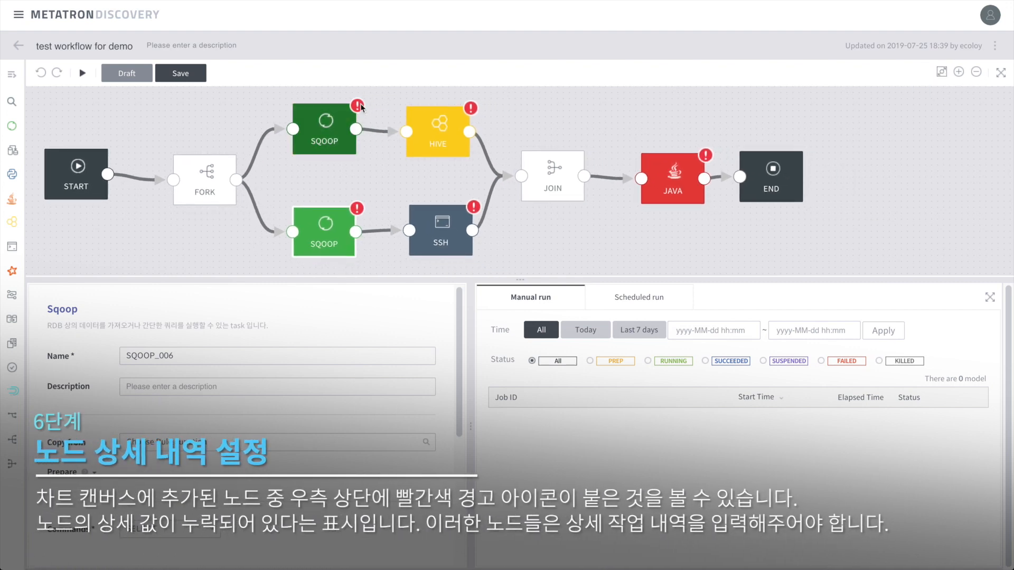
- Copy the settings of the existing SQOOP_011 task into the upper SQOOP node and review the copied arguments
{"action": "mouse_move", "coordinate": [359, 107]}
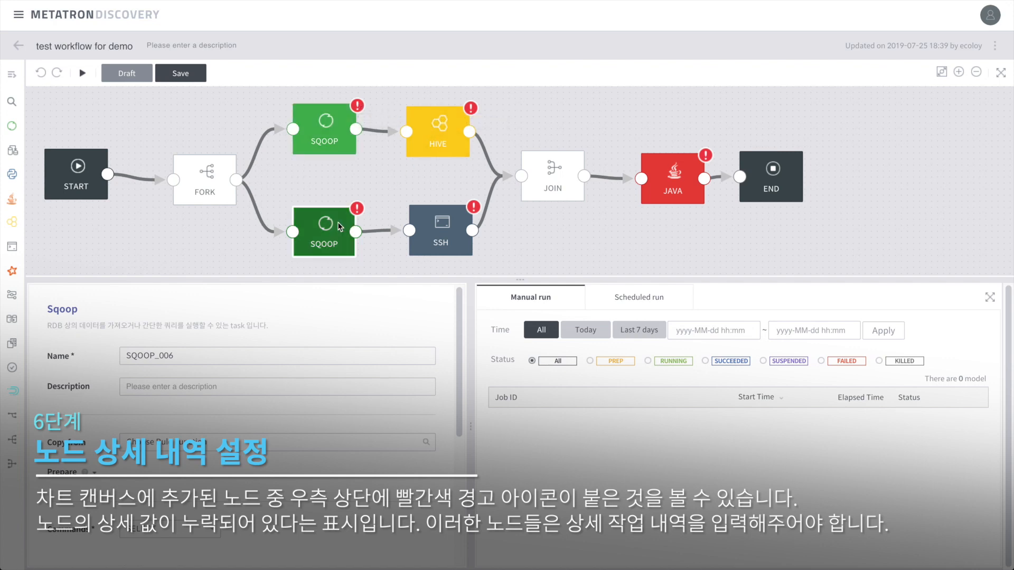
{"action": "left_click", "coordinate": [192, 190]}
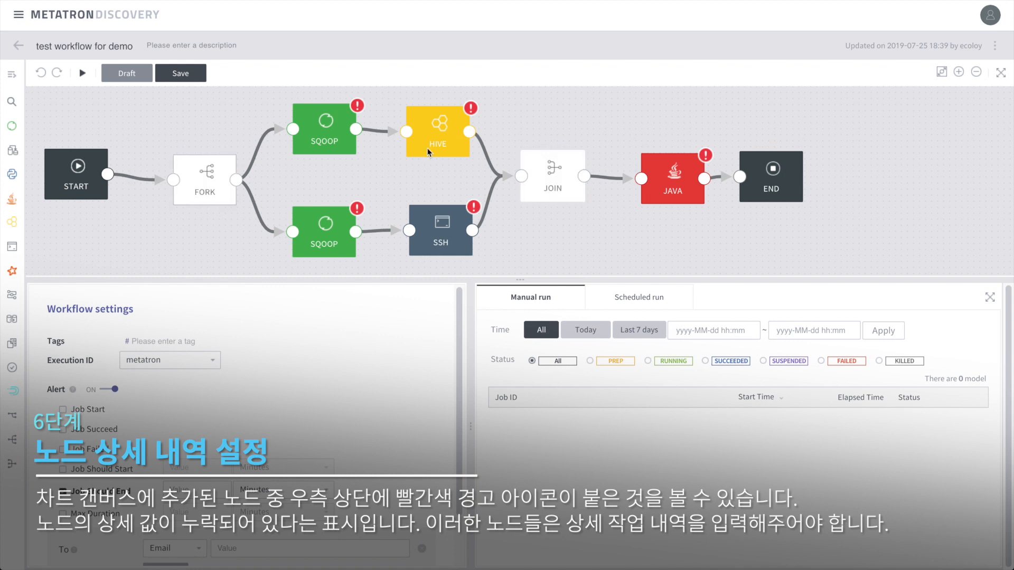
{"action": "left_click", "coordinate": [325, 130]}
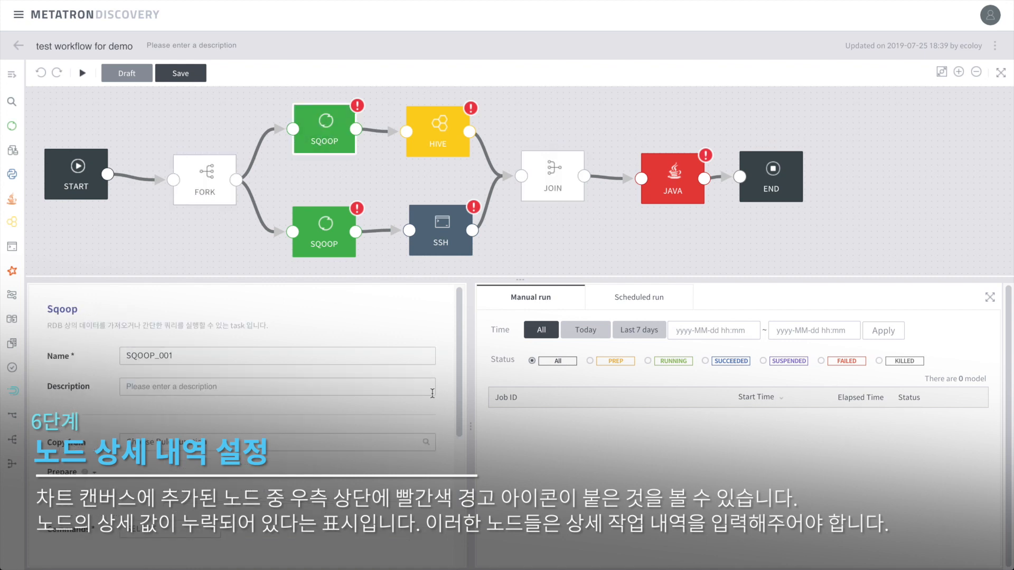
{"action": "left_click_drag", "start_coordinate": [470, 280], "coordinate": [514, 157]}
{"action": "scroll", "coordinate": [266, 306], "scroll_direction": "down", "scroll_amount": 3}
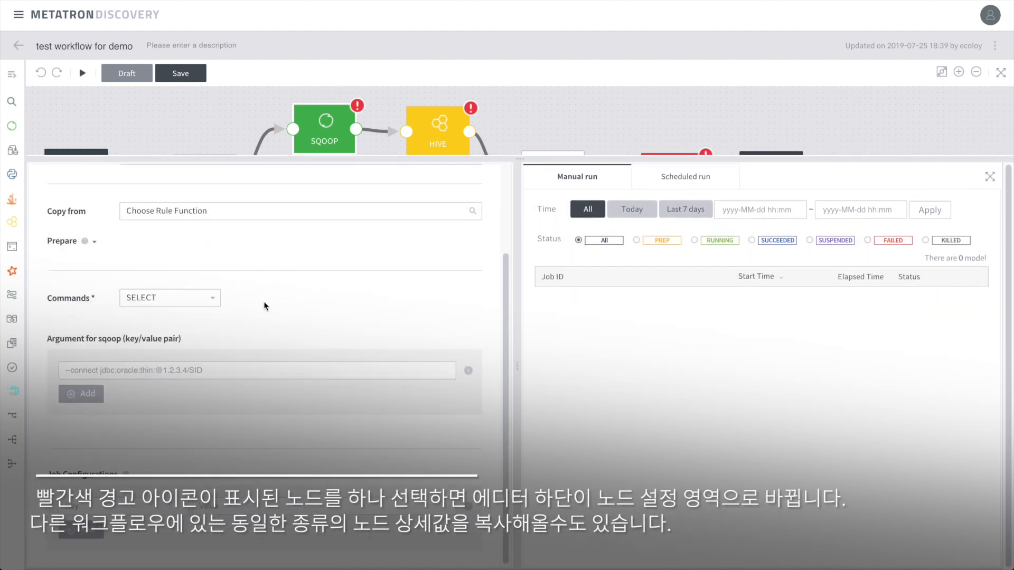
{"action": "scroll", "coordinate": [265, 307], "scroll_direction": "up", "scroll_amount": 3}
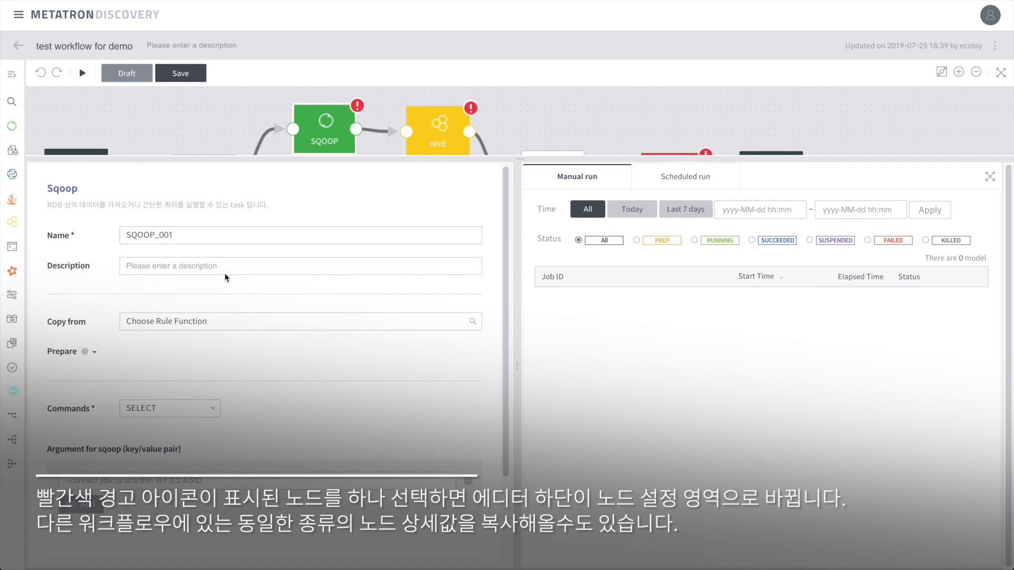
{"action": "left_click", "coordinate": [156, 321]}
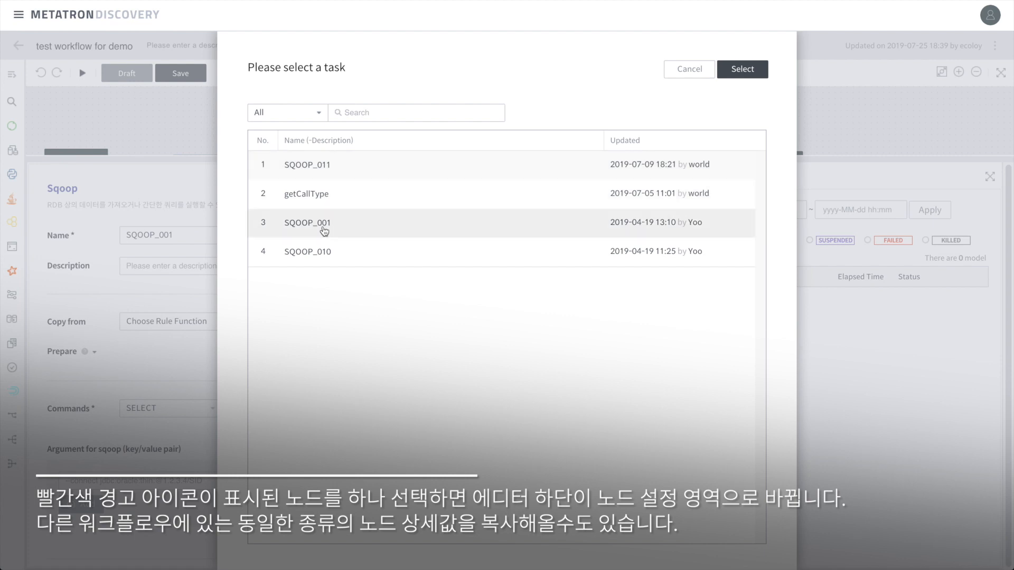
{"action": "left_click", "coordinate": [335, 175]}
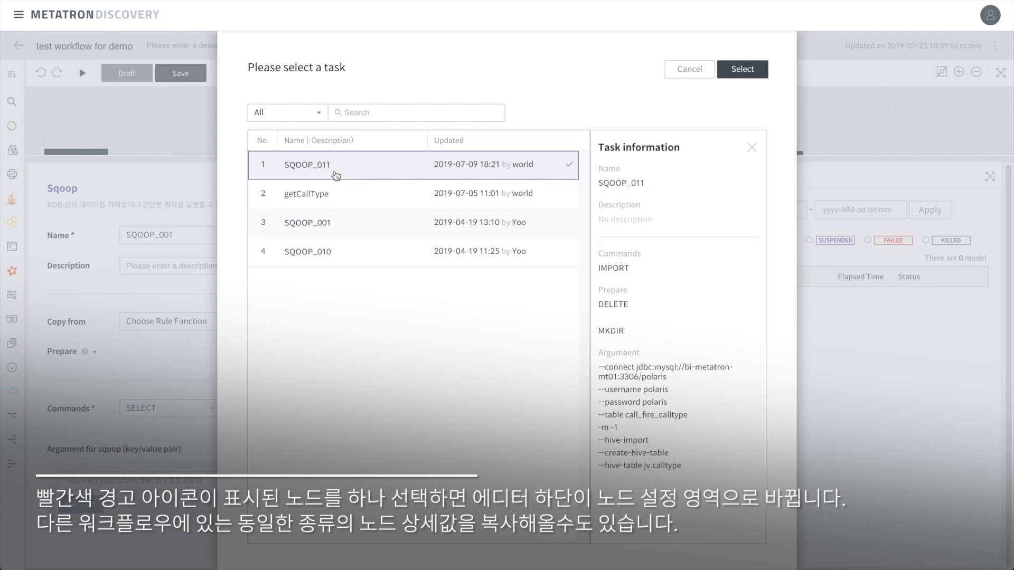
{"action": "left_click", "coordinate": [724, 69]}
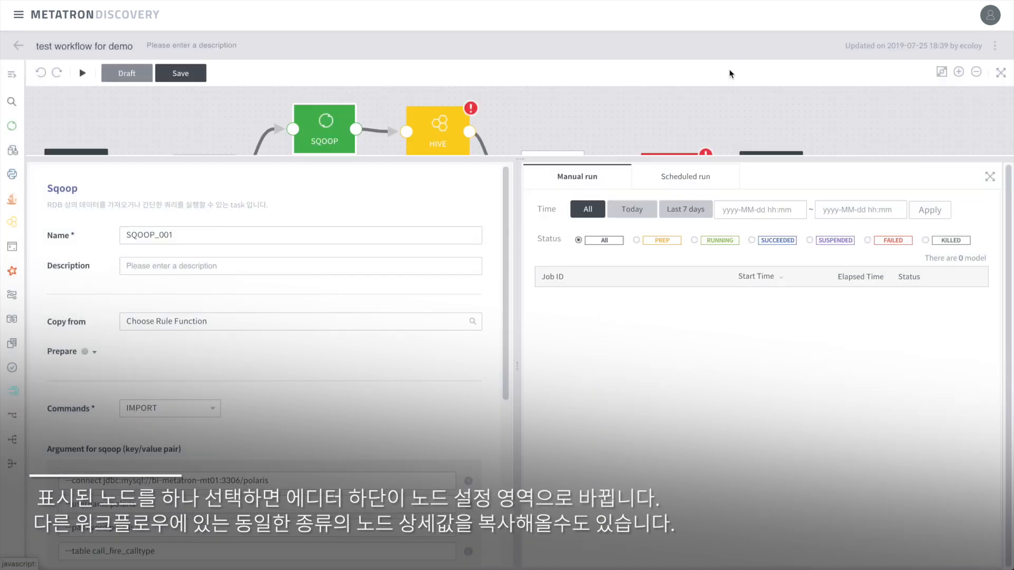
{"action": "scroll", "coordinate": [289, 381], "scroll_direction": "down", "scroll_amount": 5}
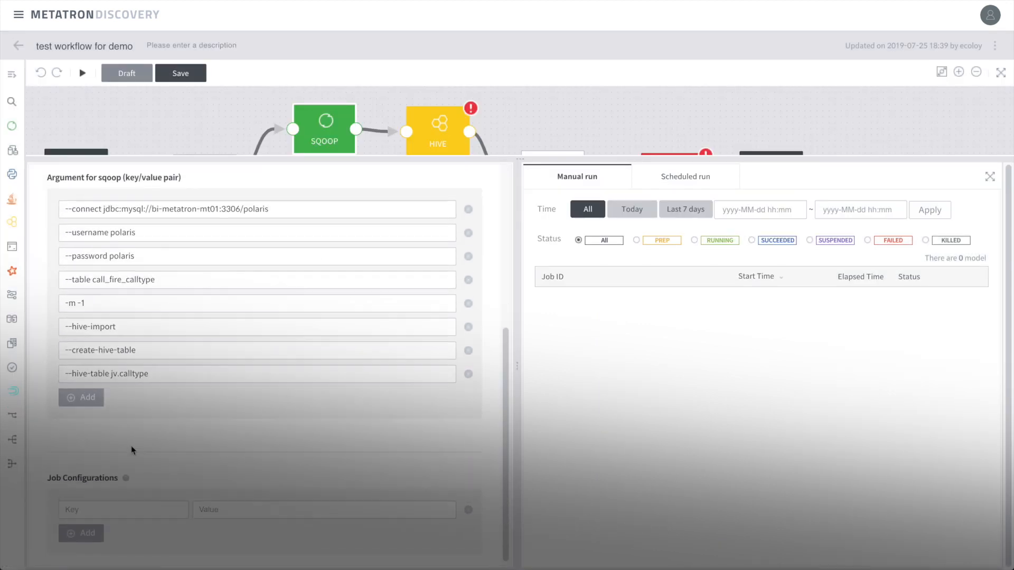
{"action": "scroll", "coordinate": [131, 446], "scroll_direction": "up", "scroll_amount": 5}
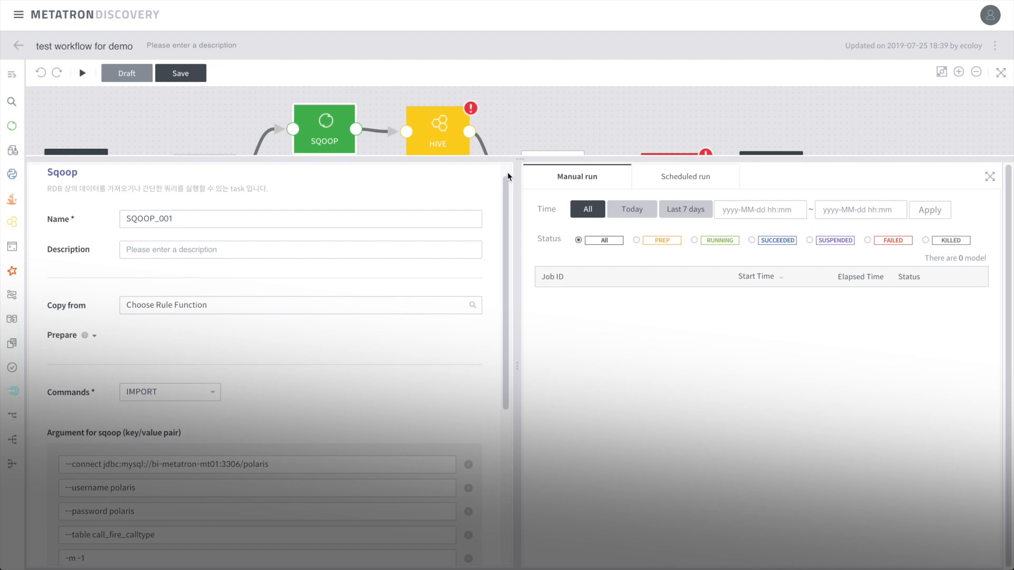
- Examine the HIVE node's HQL input methods, checking HDFS Path and File Upload before returning to Enter Query
{"action": "left_click_drag", "start_coordinate": [517, 159], "coordinate": [515, 233]}
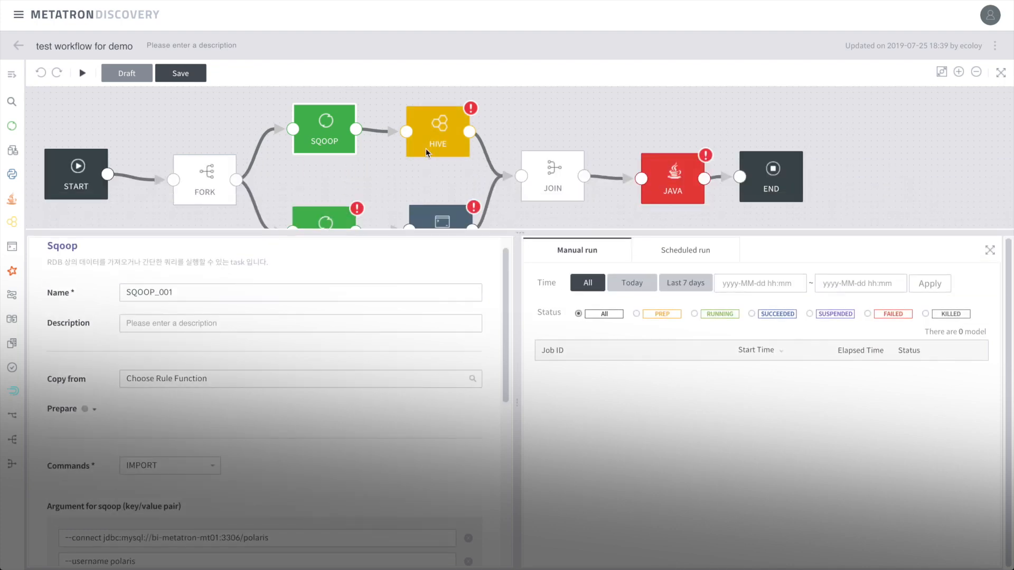
{"action": "left_click", "coordinate": [438, 132]}
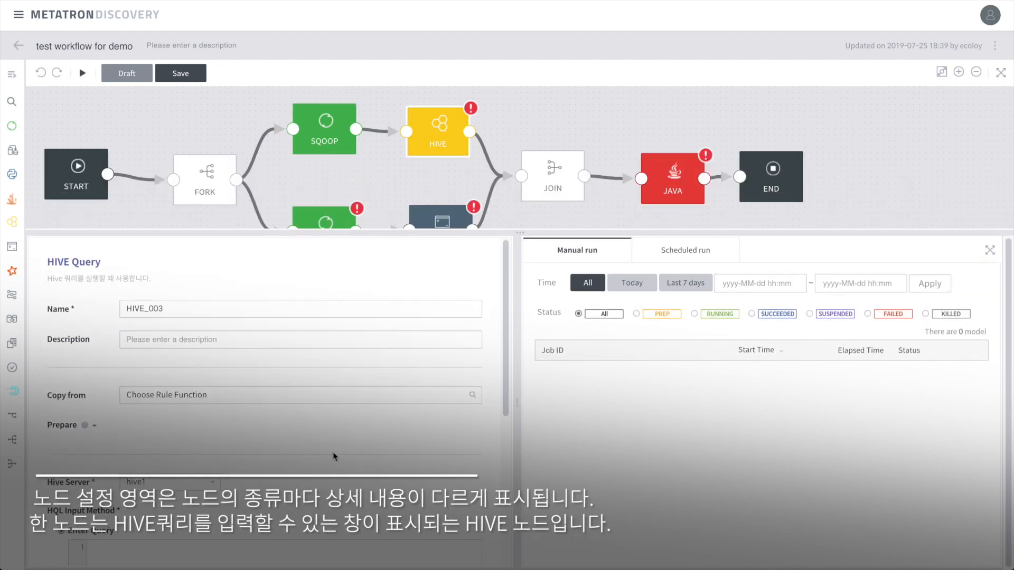
{"action": "scroll", "coordinate": [499, 460], "scroll_direction": "down", "scroll_amount": 2}
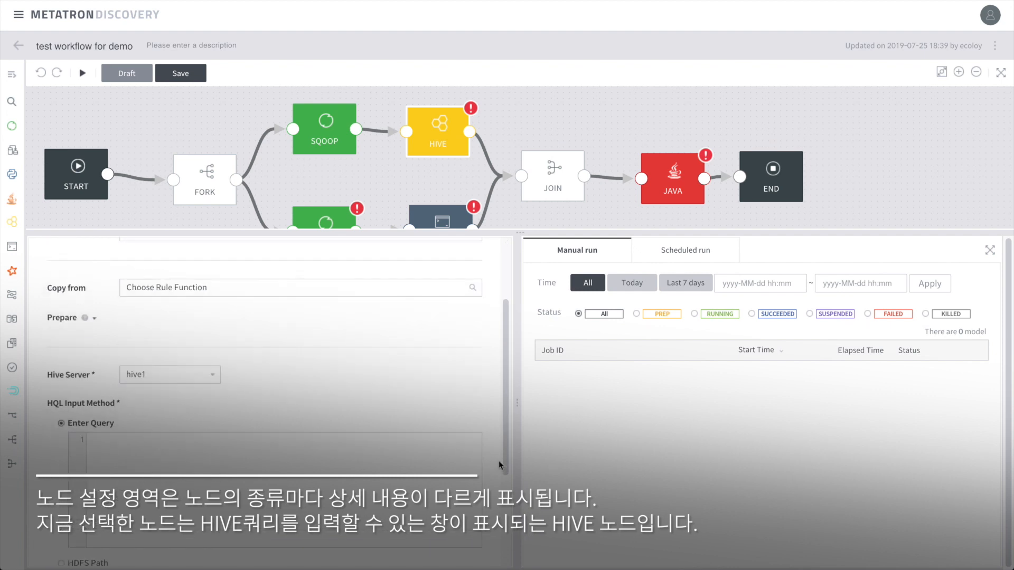
{"action": "scroll", "coordinate": [499, 460], "scroll_direction": "down", "scroll_amount": 2}
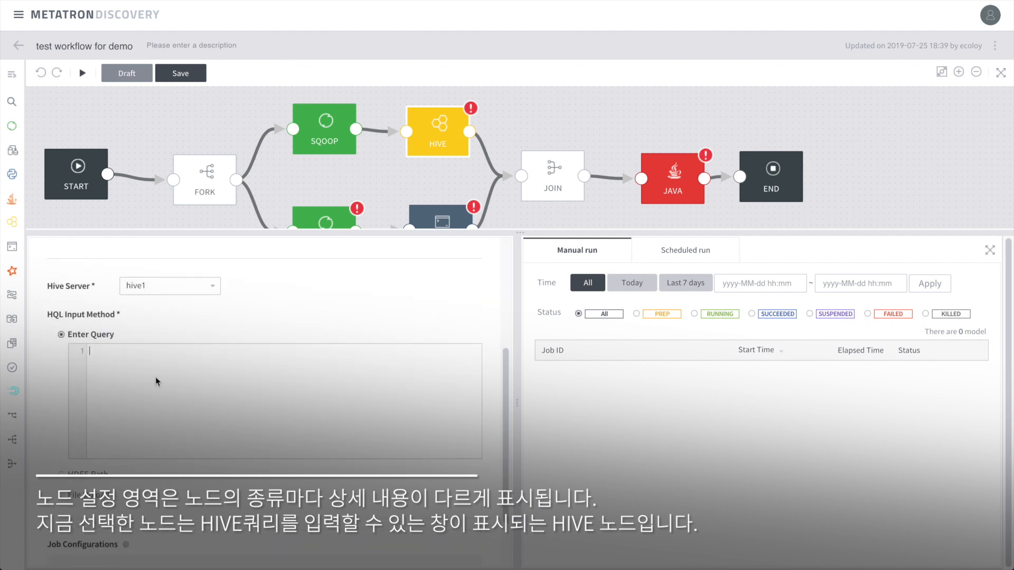
{"action": "left_click", "coordinate": [81, 475]}
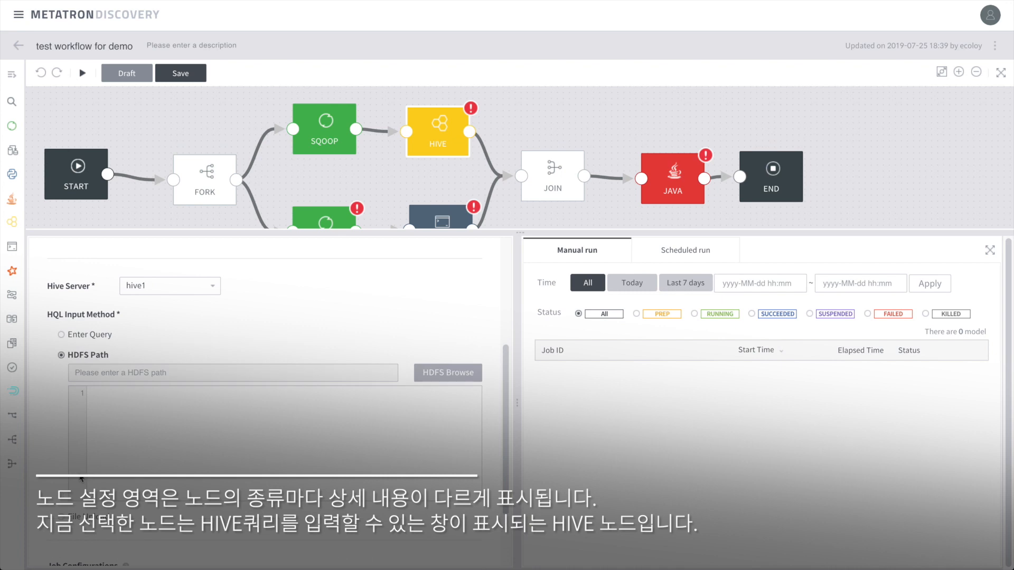
{"action": "left_click", "coordinate": [81, 517]}
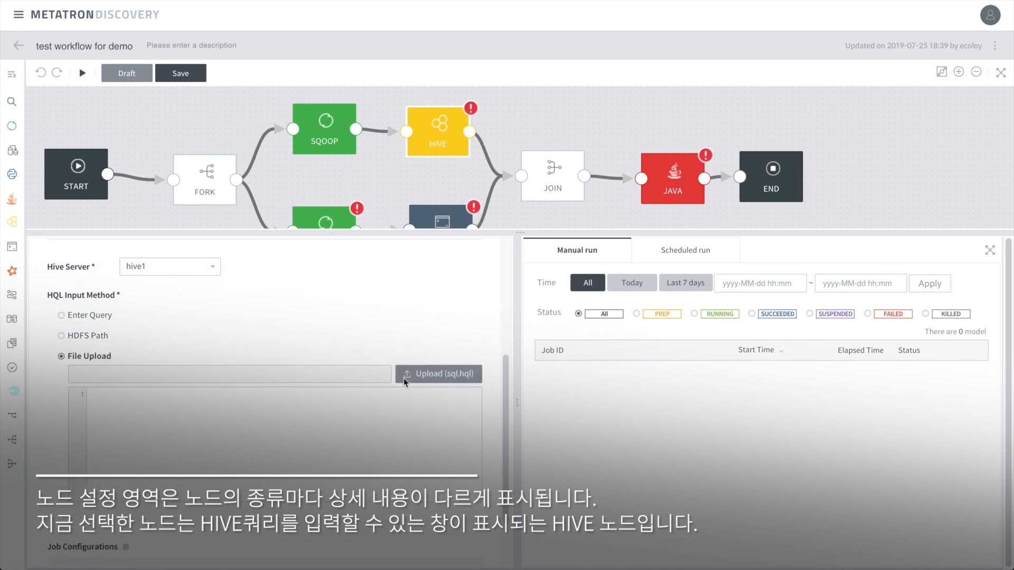
{"action": "left_click", "coordinate": [90, 320]}
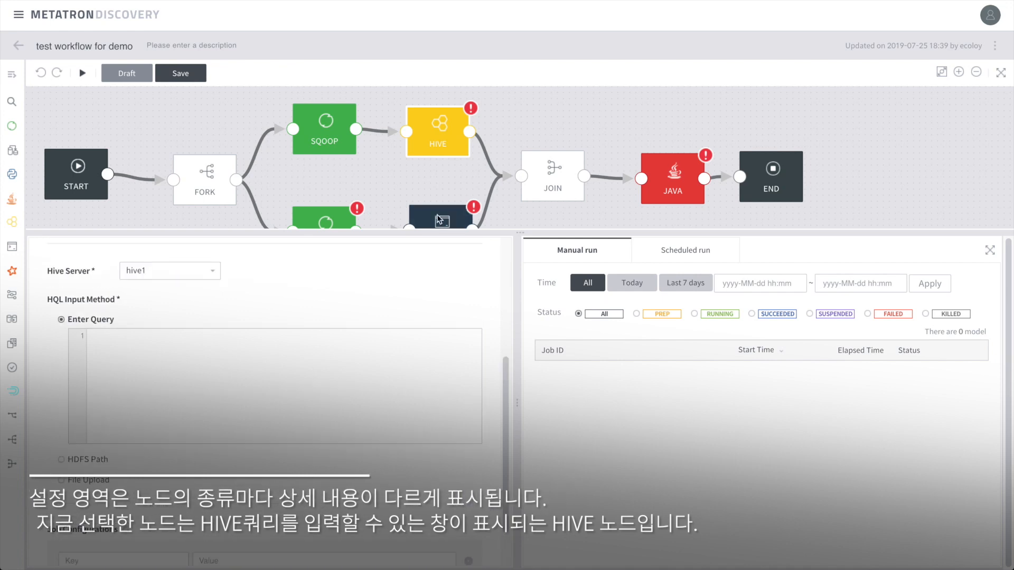
- Fit the whole workflow into the canvas and look through the settings of the SSH and JAVA nodes
{"action": "left_click_drag", "start_coordinate": [510, 207], "coordinate": [506, 150]}
{"action": "left_click", "coordinate": [941, 74]}
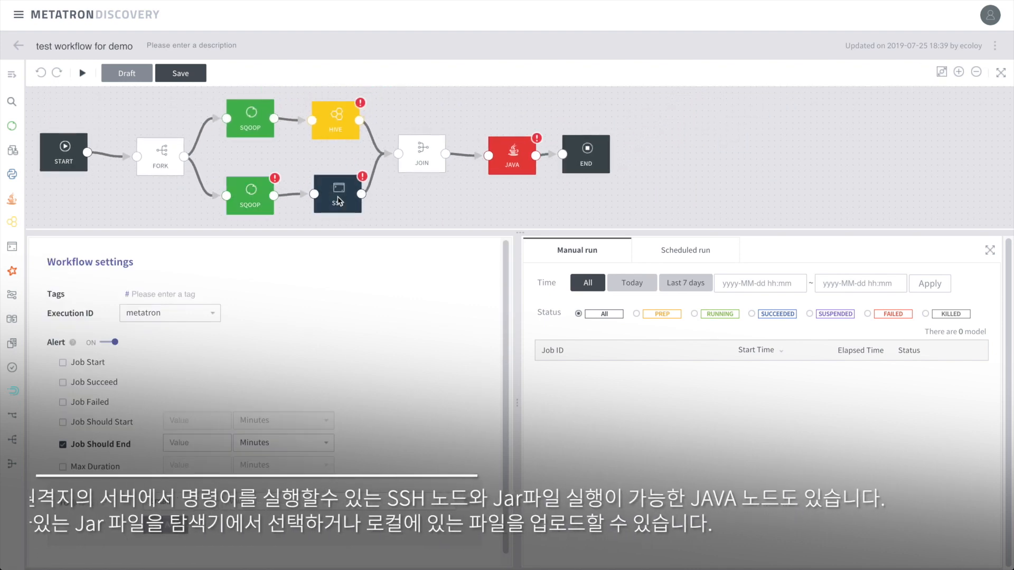
{"action": "left_click", "coordinate": [338, 192]}
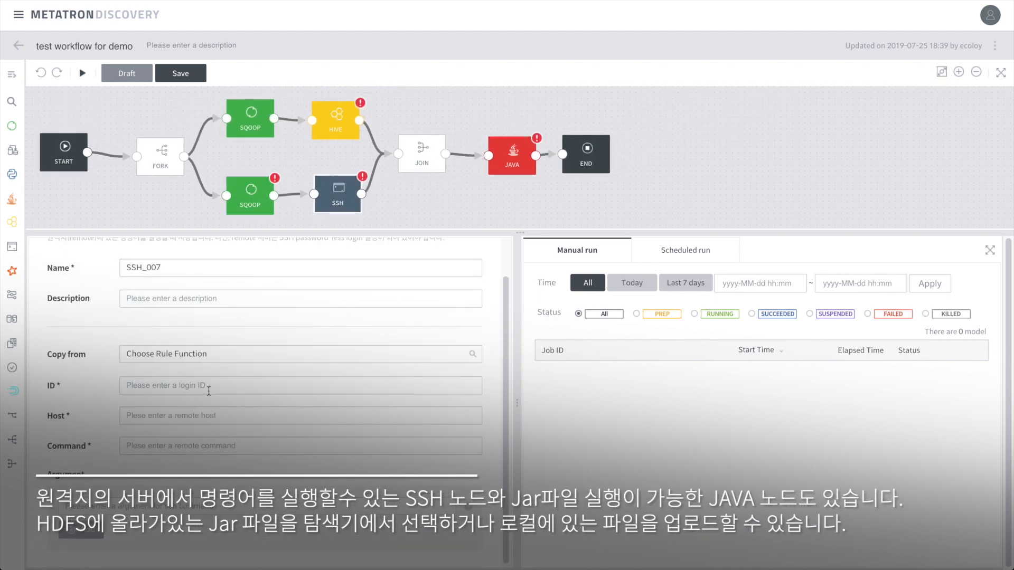
{"action": "scroll", "coordinate": [209, 391], "scroll_direction": "up", "scroll_amount": 2}
{"action": "left_click", "coordinate": [512, 156]}
{"action": "scroll", "coordinate": [252, 430], "scroll_direction": "down", "scroll_amount": 5}
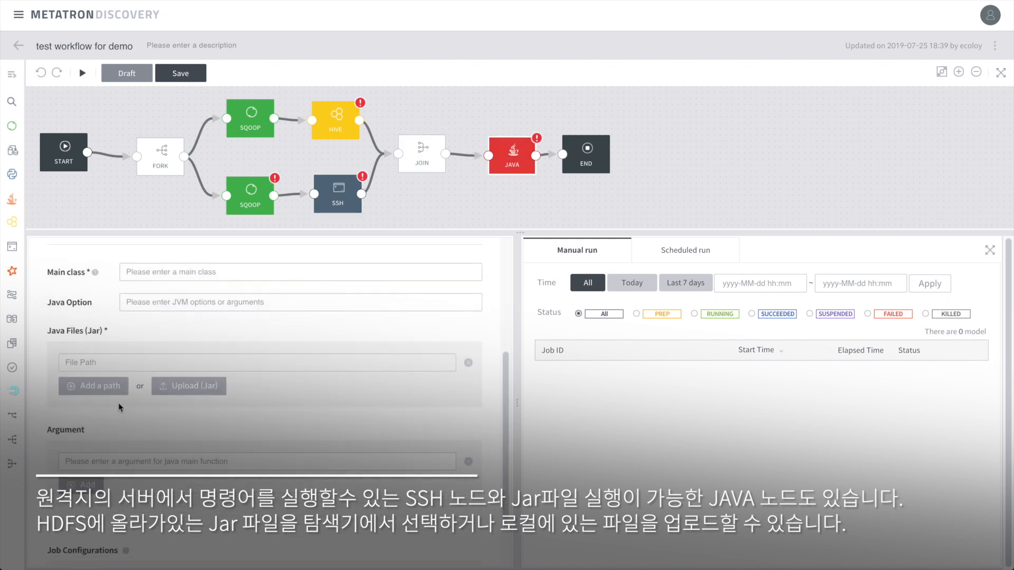
- Browse the HDFS folders under /hdp/apps/3.1.0.0-78 from the JAVA node's Jar file setting, and close the browser without selecting a file
{"action": "left_click", "coordinate": [108, 391]}
{"action": "scroll", "coordinate": [354, 338], "scroll_direction": "down", "scroll_amount": 3}
{"action": "scroll", "coordinate": [365, 319], "scroll_direction": "up", "scroll_amount": 3}
{"action": "left_click", "coordinate": [360, 337]}
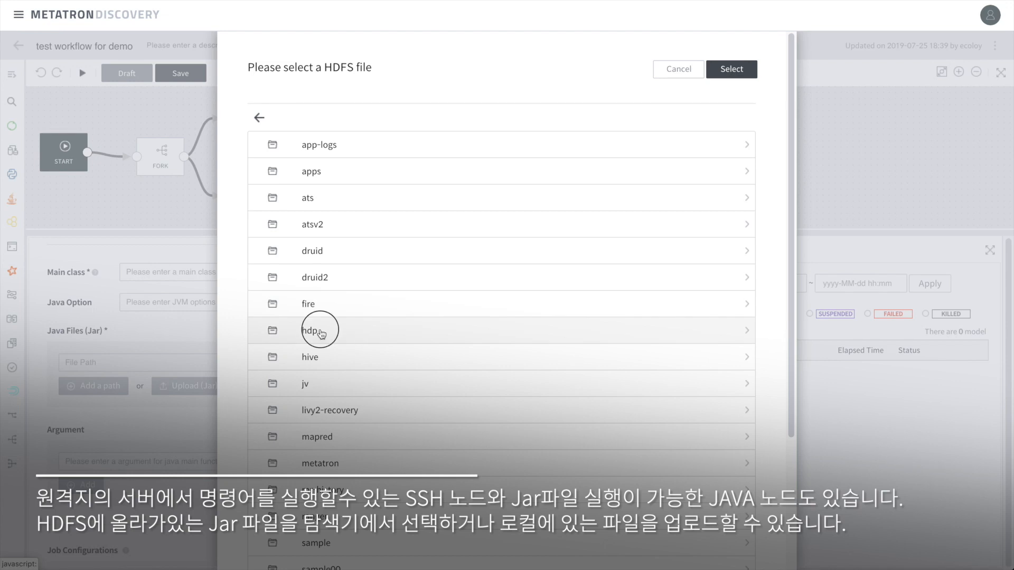
{"action": "left_click", "coordinate": [313, 149]}
{"action": "double_click", "coordinate": [326, 150]}
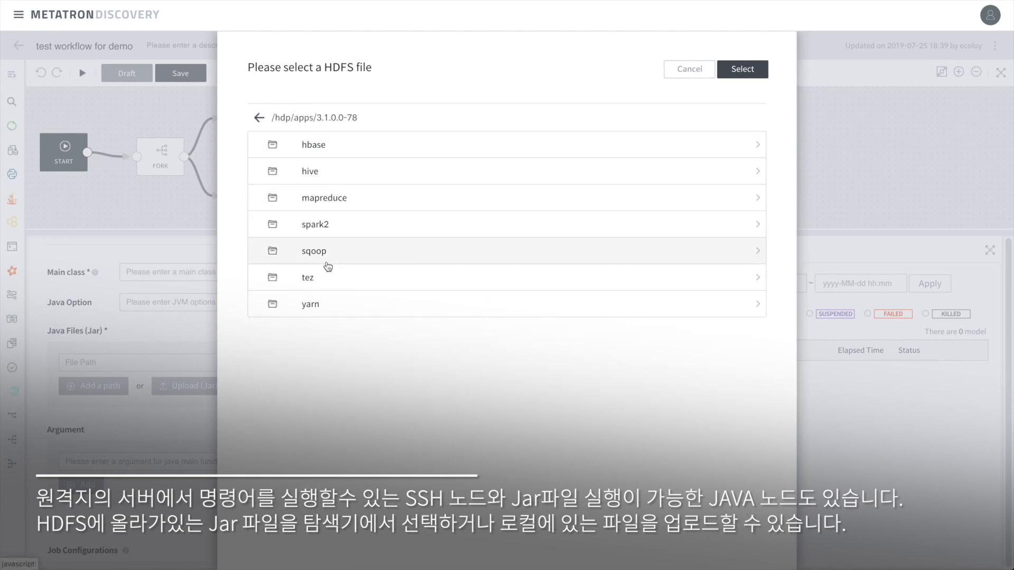
{"action": "left_click", "coordinate": [326, 229]}
{"action": "left_click", "coordinate": [259, 117]}
{"action": "left_click", "coordinate": [259, 117]}
{"action": "left_click", "coordinate": [690, 69]}
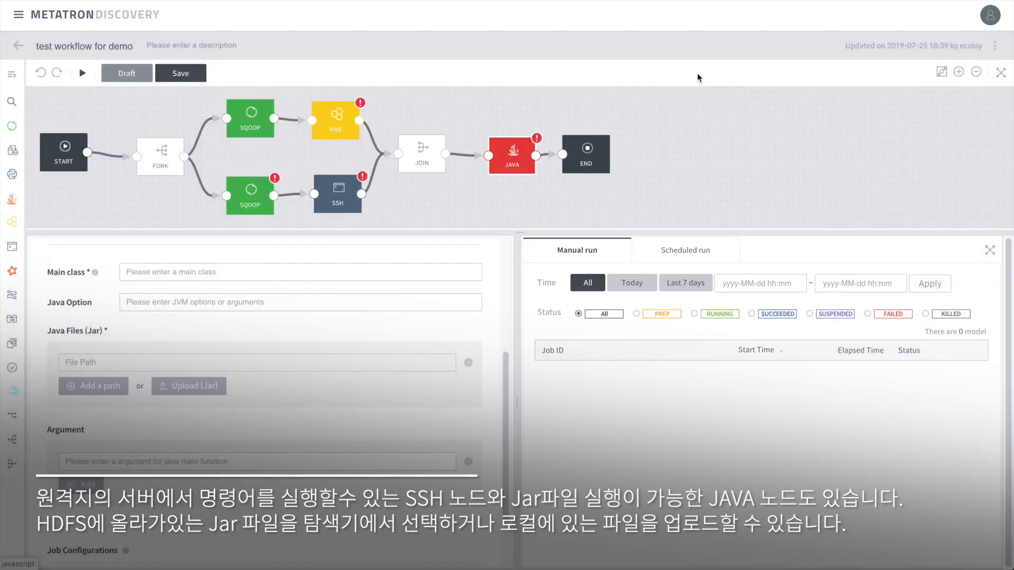
- Upload the local file sample.jar as the JAVA node's Java file
{"action": "left_click", "coordinate": [189, 387]}
{"action": "scroll", "coordinate": [435, 199], "scroll_direction": "down", "scroll_amount": 5}
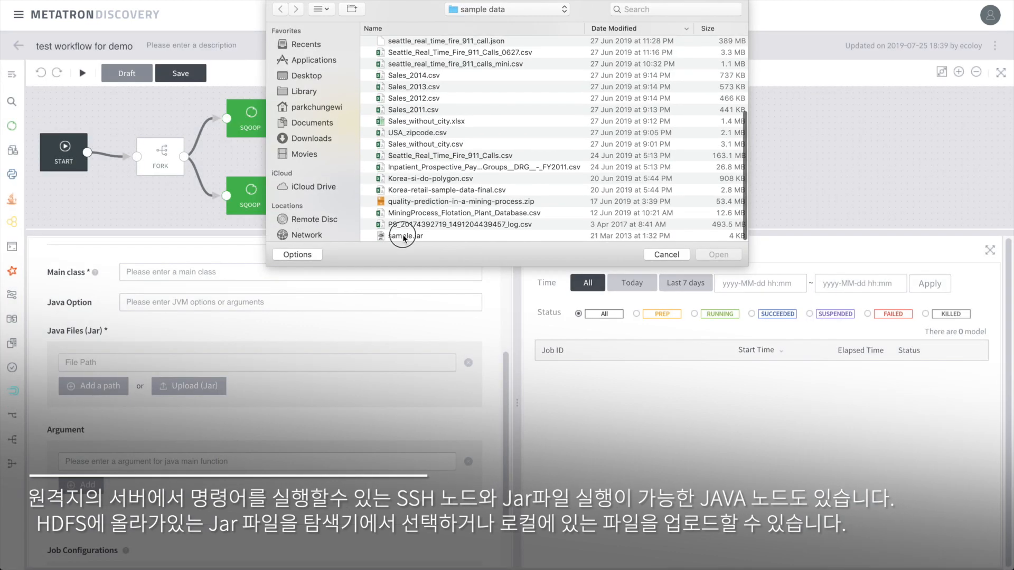
{"action": "double_click", "coordinate": [404, 237]}
{"action": "scroll", "coordinate": [348, 444], "scroll_direction": "down", "scroll_amount": 2}
{"action": "scroll", "coordinate": [348, 447], "scroll_direction": "up", "scroll_amount": 3}
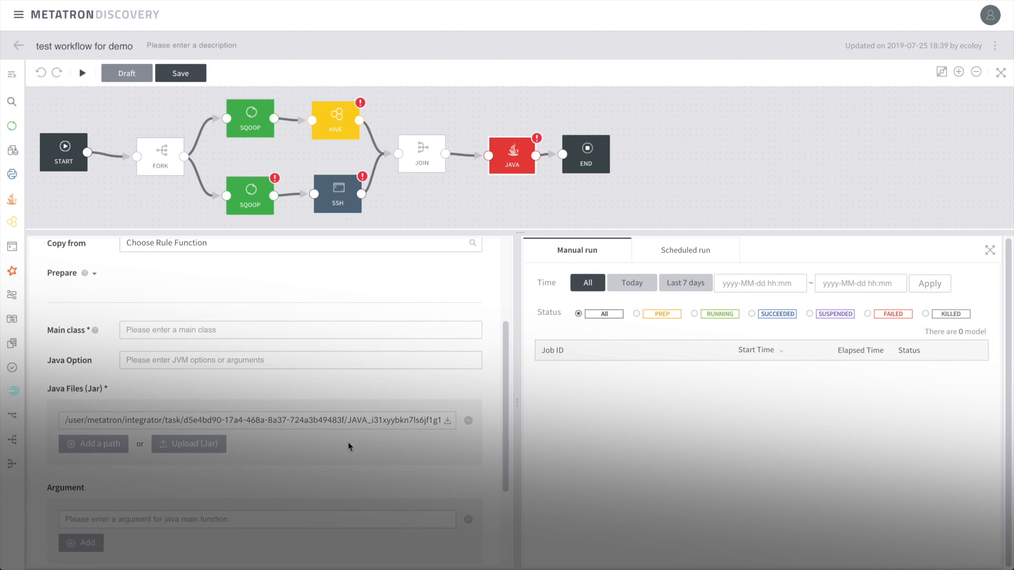
- Enlarge the canvas area and shift the HIVE and SSH nodes slightly to straighten their links from the SQOOP nodes
{"action": "left_click_drag", "start_coordinate": [518, 231], "coordinate": [519, 274]}
{"action": "left_click_drag", "start_coordinate": [336, 122], "coordinate": [343, 120]}
{"action": "left_click_drag", "start_coordinate": [340, 205], "coordinate": [347, 207]}
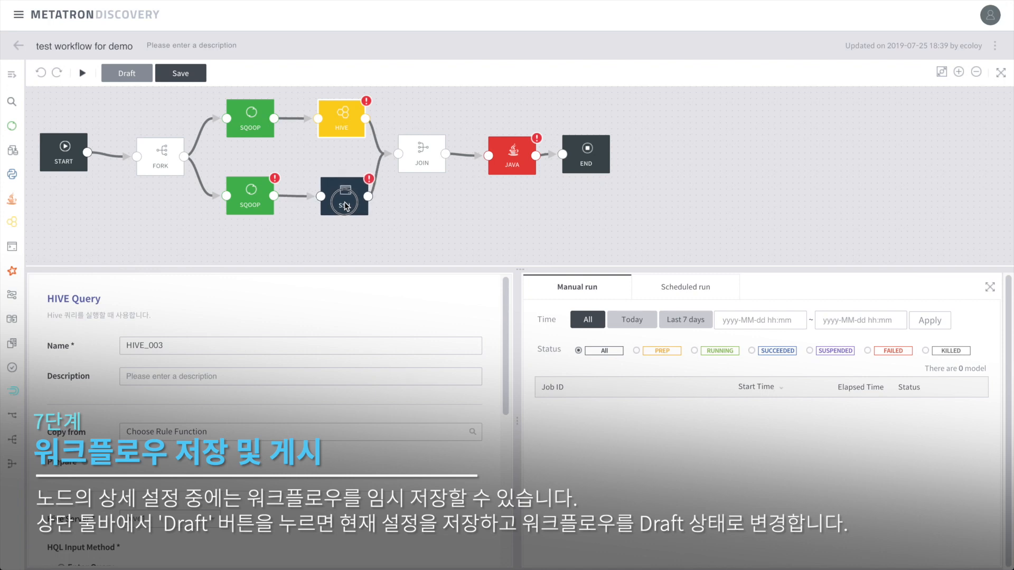
- Save the workflow as a draft and reopen "test workflow for demo" from the workflow list
{"action": "left_click", "coordinate": [126, 74]}
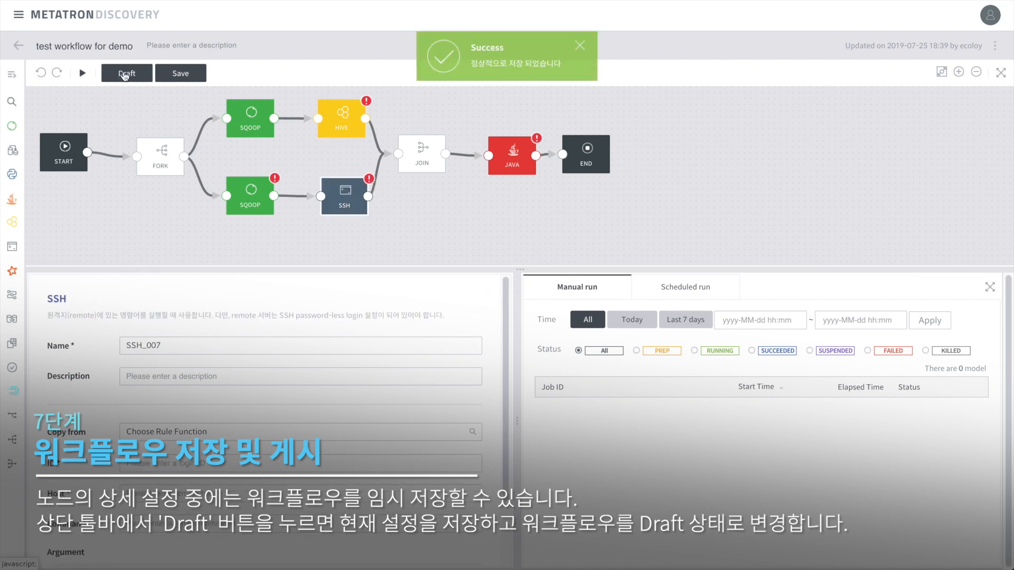
{"action": "left_click", "coordinate": [17, 47]}
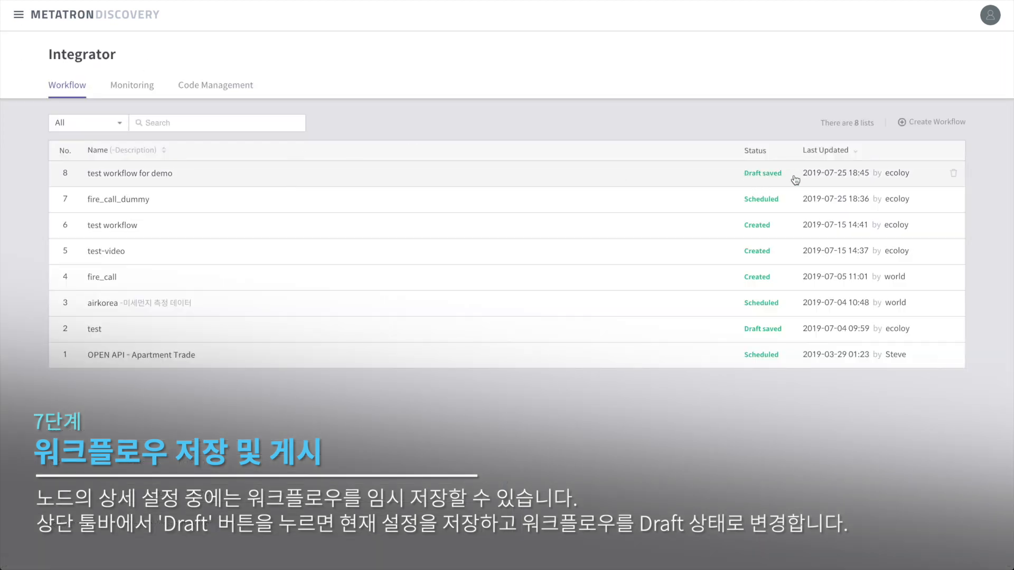
{"action": "left_click", "coordinate": [654, 174]}
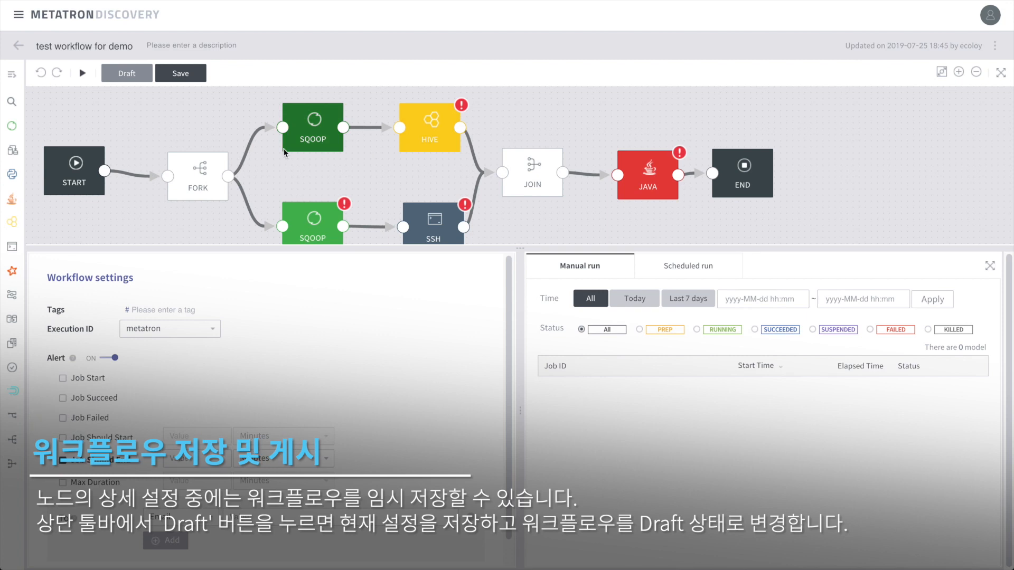
- Try to publish the workflow with Save, and check the JAVA node's settings
{"action": "left_click", "coordinate": [180, 73]}
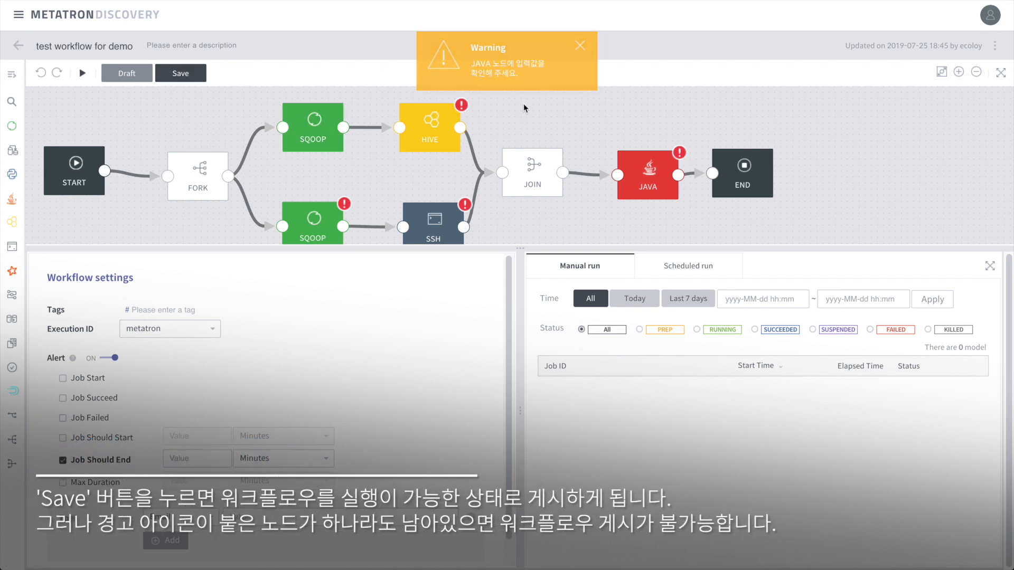
{"action": "left_click", "coordinate": [648, 172]}
{"action": "scroll", "coordinate": [355, 440], "scroll_direction": "down", "scroll_amount": 4}
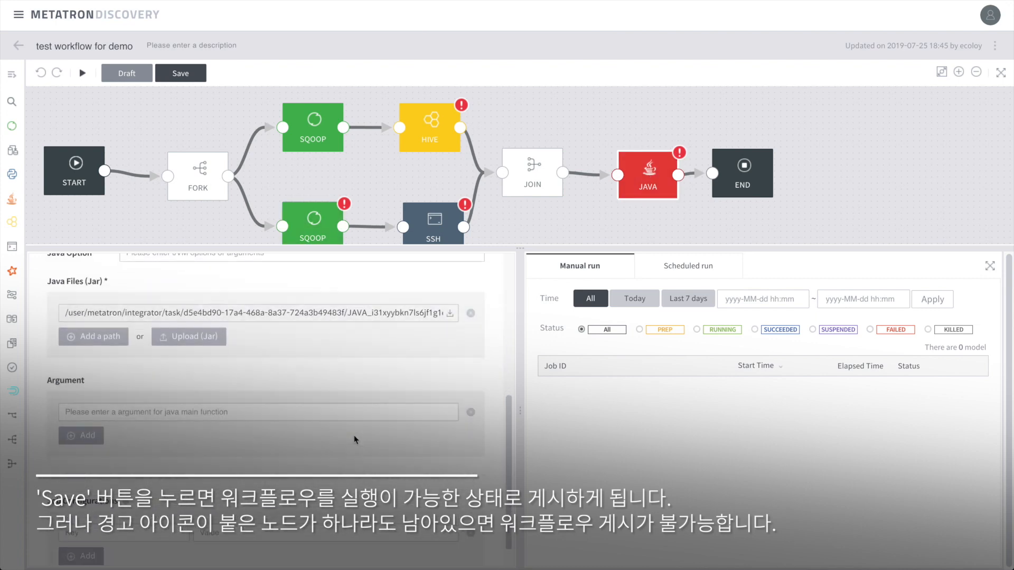
{"action": "scroll", "coordinate": [355, 439], "scroll_direction": "up", "scroll_amount": 4}
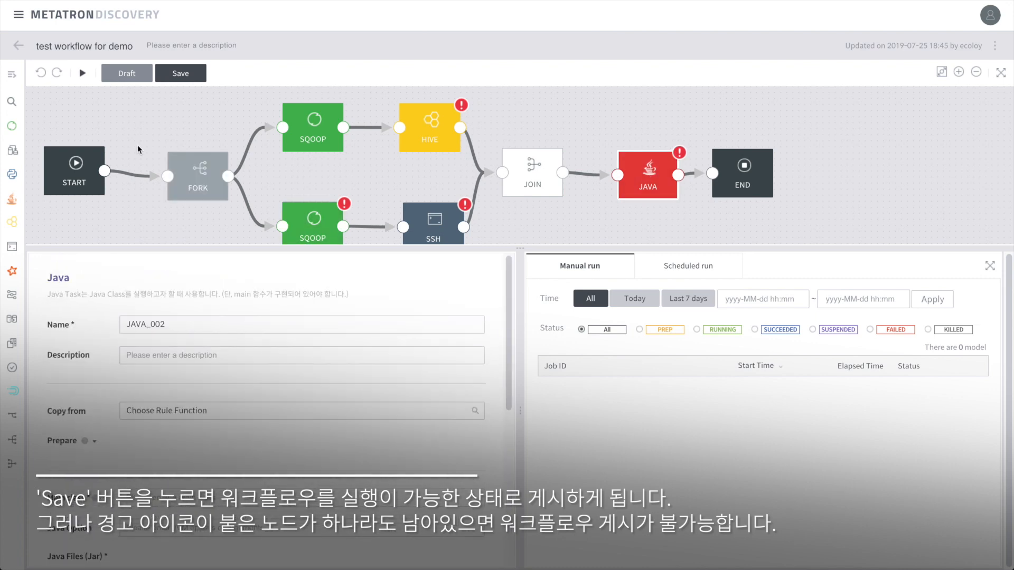
- Return to the workflow list, confirming to leave without saving changes
{"action": "left_click", "coordinate": [19, 46]}
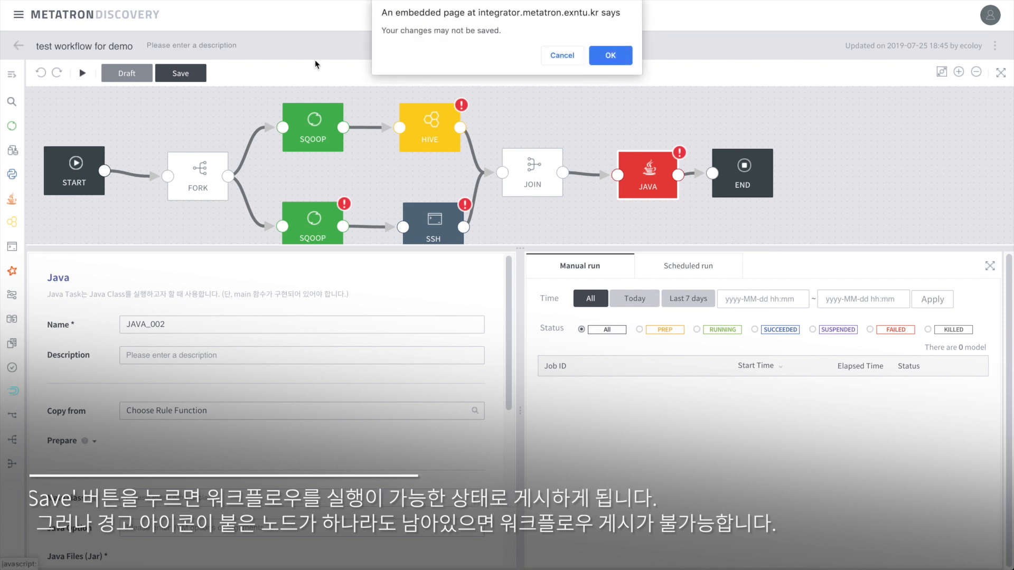
{"action": "left_click", "coordinate": [609, 54]}
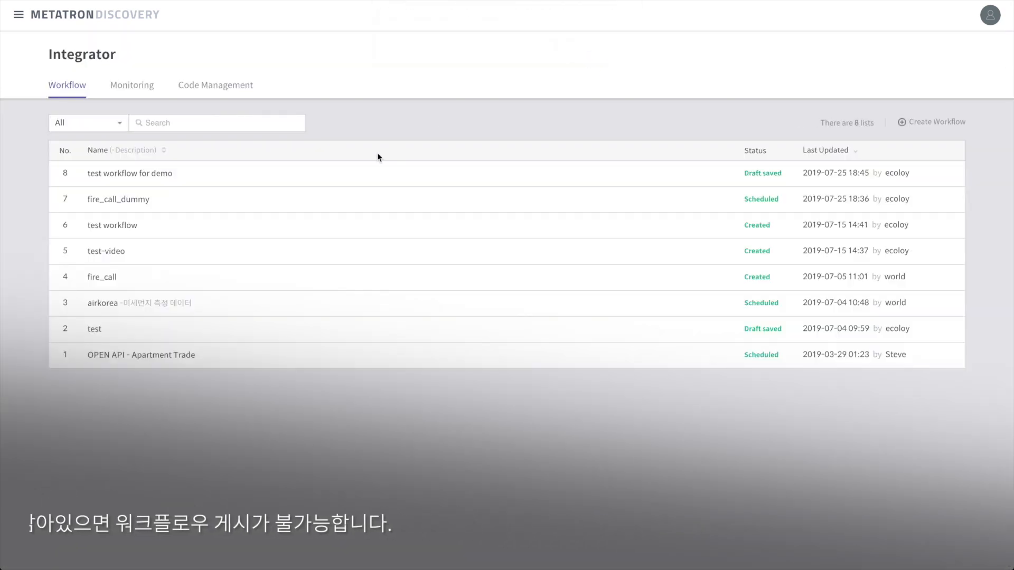
- Open the fire_call_dummy workflow and check the settings of its DECISION, FS, FORK and both SSH nodes
{"action": "left_click", "coordinate": [293, 200]}
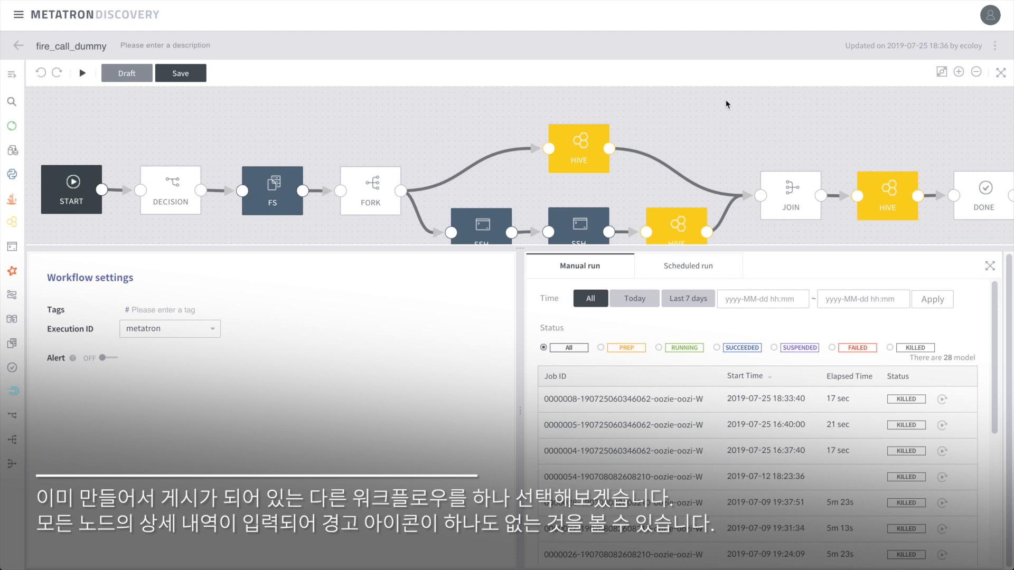
{"action": "left_click", "coordinate": [941, 71]}
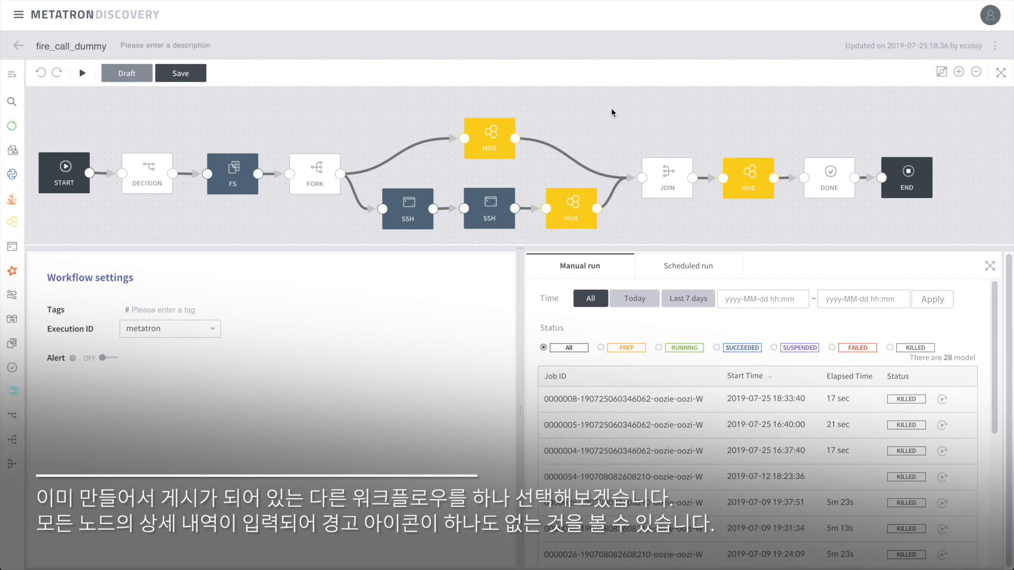
{"action": "left_click", "coordinate": [156, 182]}
{"action": "left_click", "coordinate": [233, 177]}
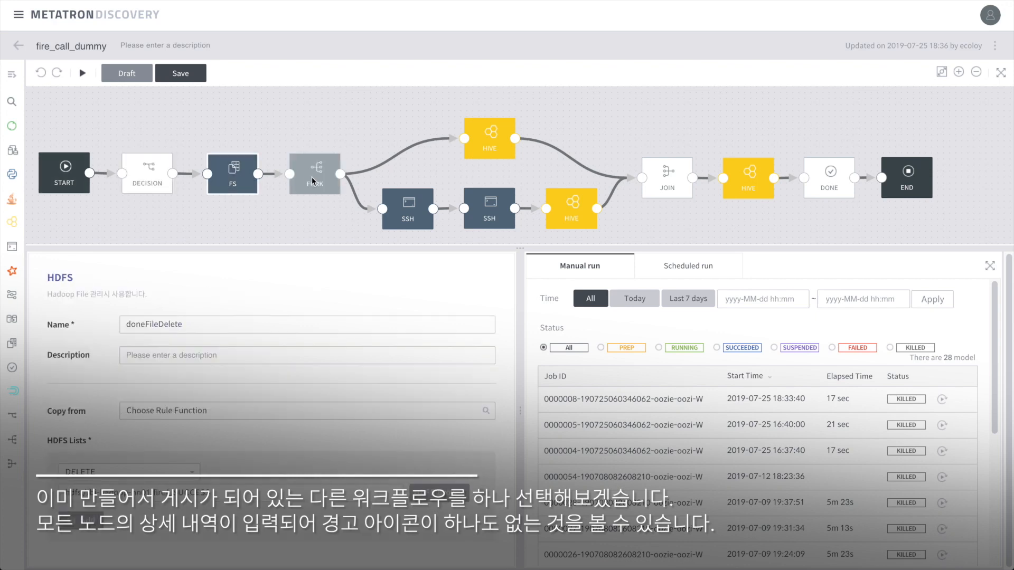
{"action": "left_click", "coordinate": [315, 180]}
{"action": "left_click", "coordinate": [416, 218]}
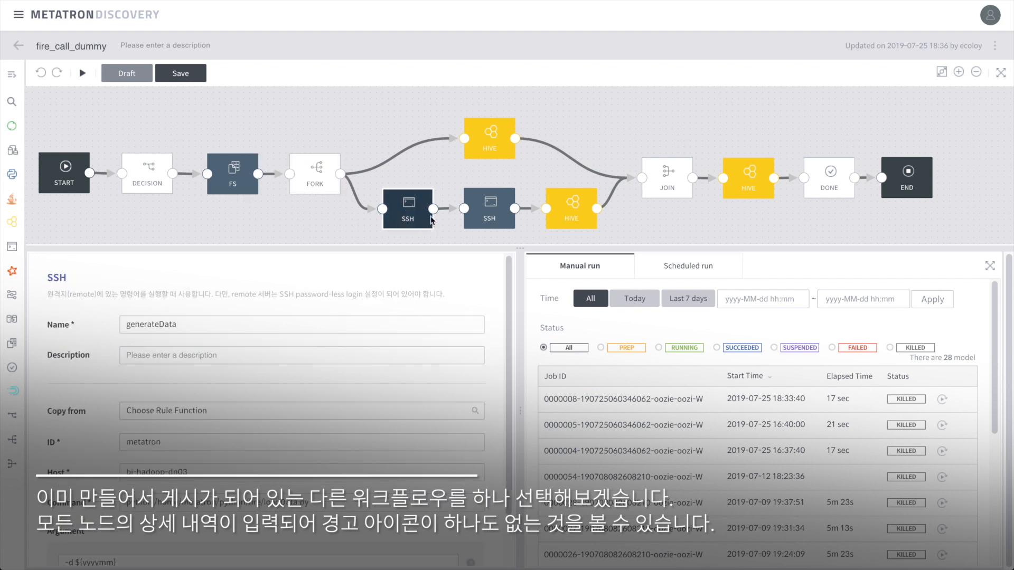
{"action": "scroll", "coordinate": [374, 361], "scroll_direction": "down", "scroll_amount": 1}
{"action": "left_click", "coordinate": [489, 211]}
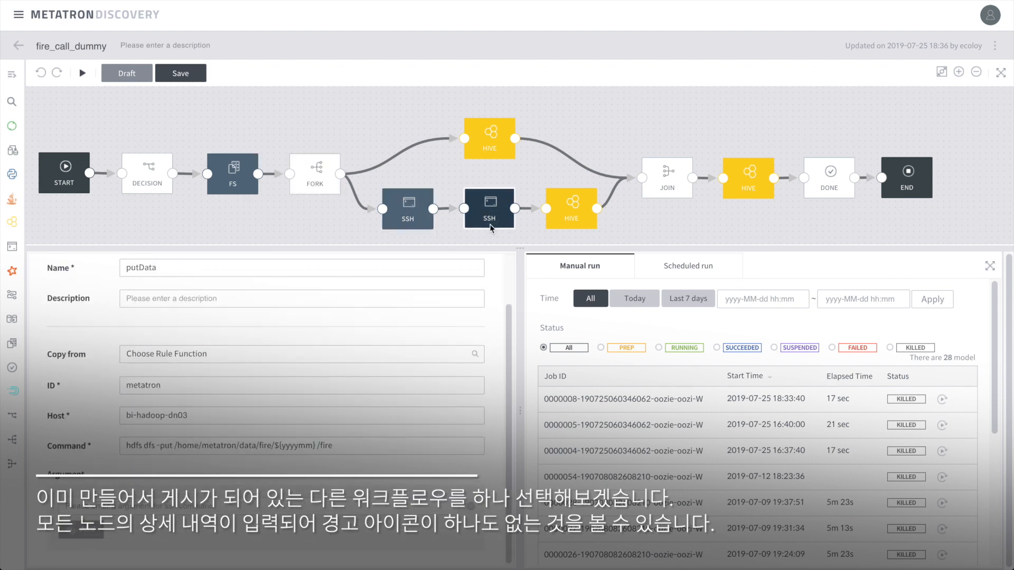
- Review the Hive server and query settings of the workflow's HIVE nodes
{"action": "left_click", "coordinate": [487, 154]}
{"action": "scroll", "coordinate": [400, 390], "scroll_direction": "down", "scroll_amount": 5}
{"action": "scroll", "coordinate": [400, 389], "scroll_direction": "up", "scroll_amount": 2}
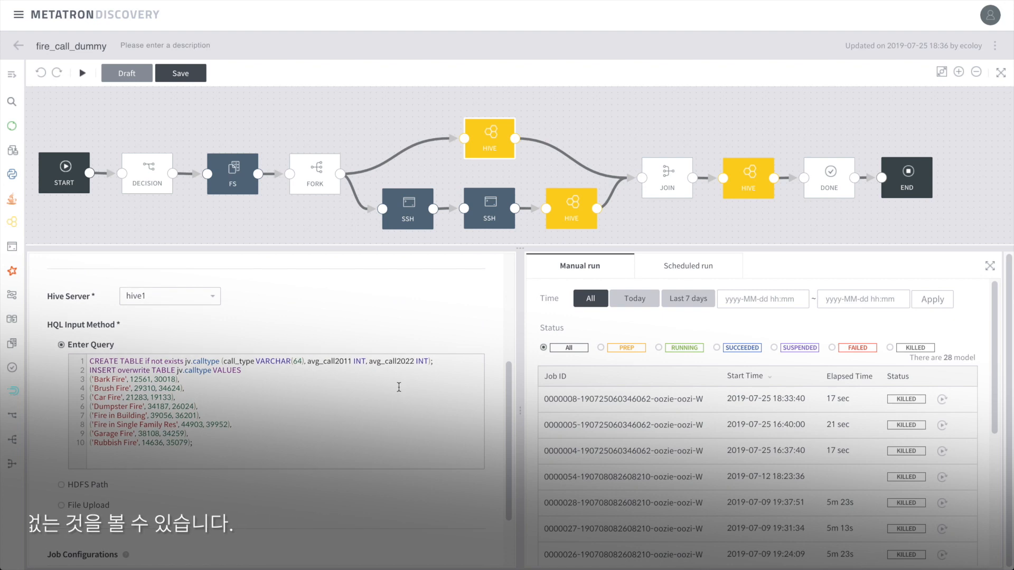
{"action": "left_click", "coordinate": [570, 214]}
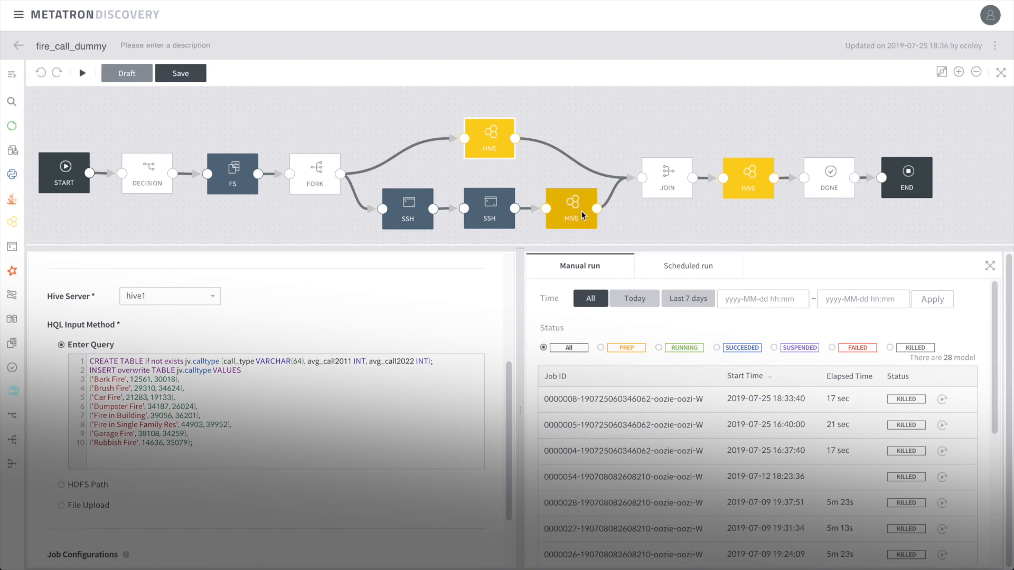
{"action": "left_click", "coordinate": [758, 160]}
{"action": "scroll", "coordinate": [310, 407], "scroll_direction": "up", "scroll_amount": 3}
{"action": "scroll", "coordinate": [310, 412], "scroll_direction": "up", "scroll_amount": 3}
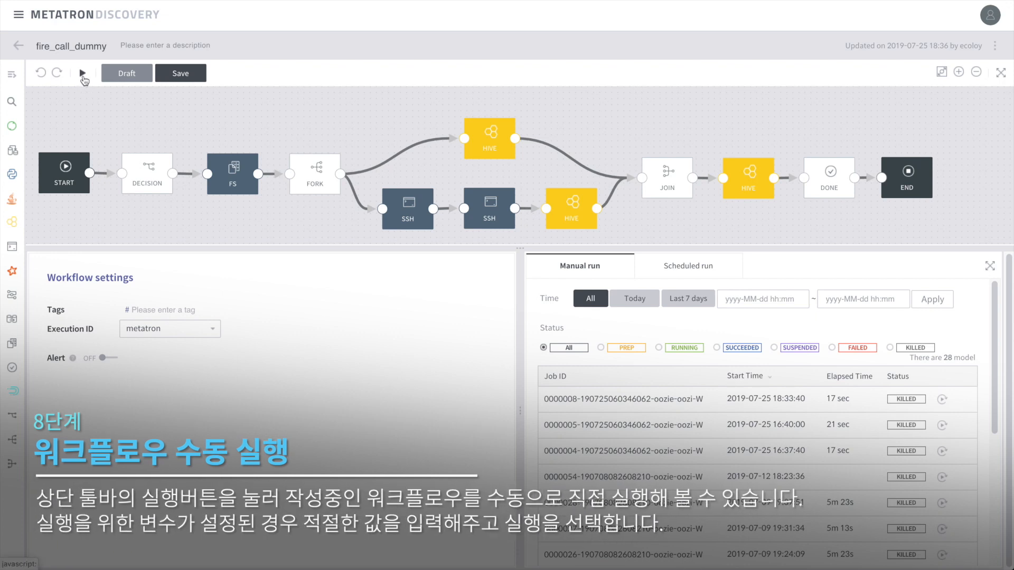
- Run the fire_call_dummy workflow manually, supplying a value for its yyyymm variable
{"action": "left_click", "coordinate": [83, 77]}
{"action": "left_click", "coordinate": [510, 313]}
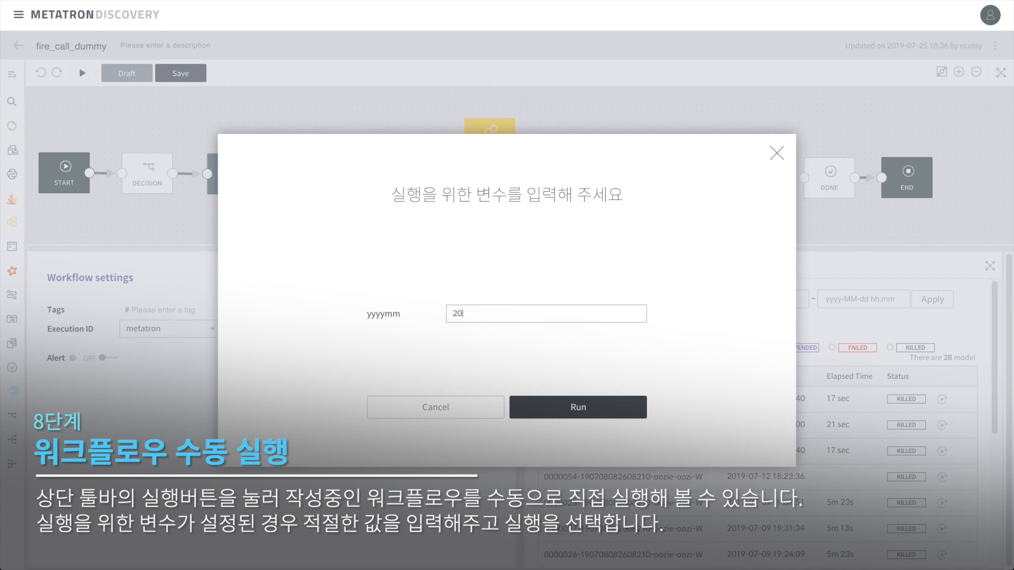
{"action": "left_click", "coordinate": [572, 406]}
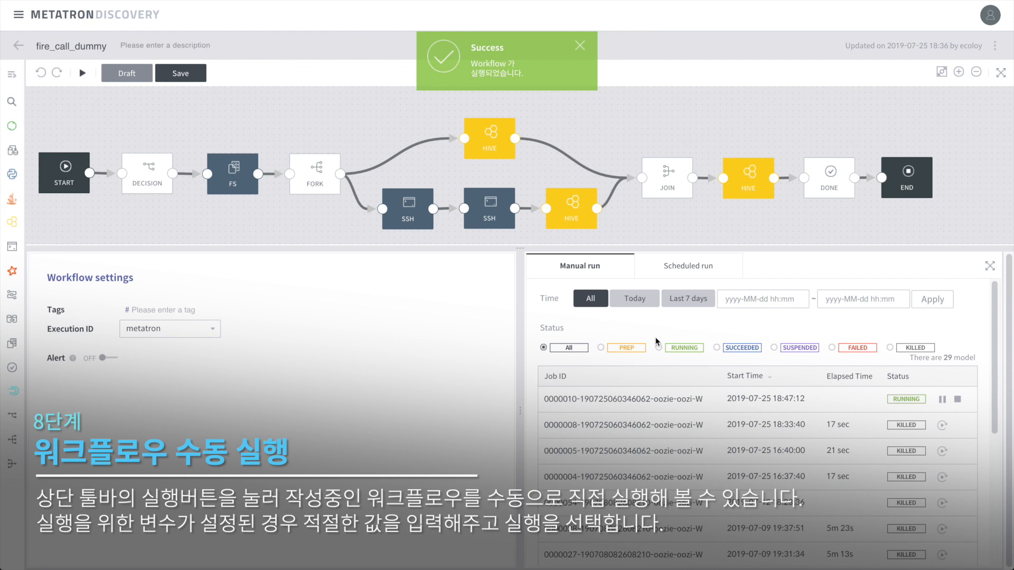
- Examine the latest manual run's job details, including progress, information, logs, XML source and configuration, and close them
{"action": "left_click", "coordinate": [990, 265]}
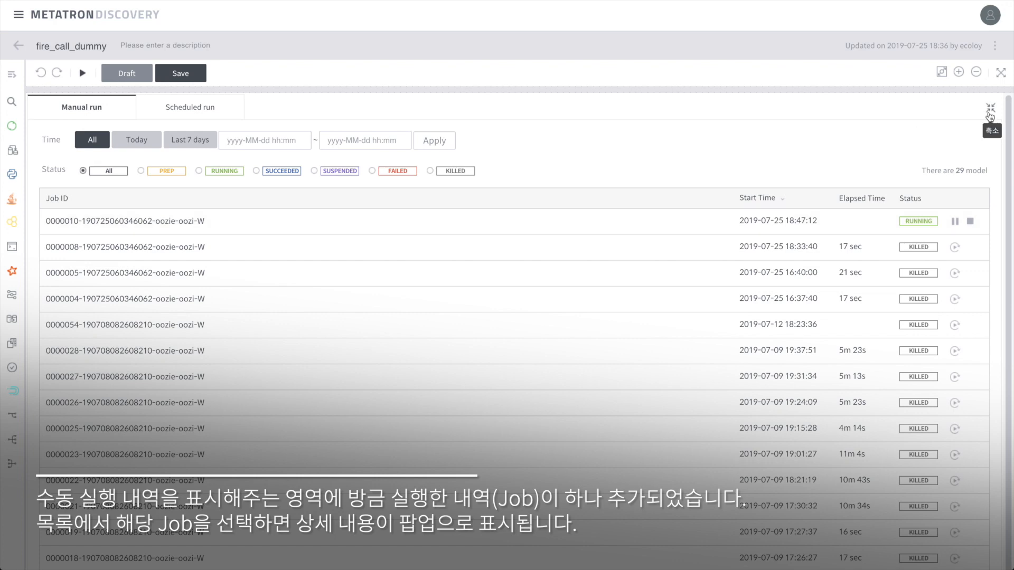
{"action": "left_click", "coordinate": [661, 229]}
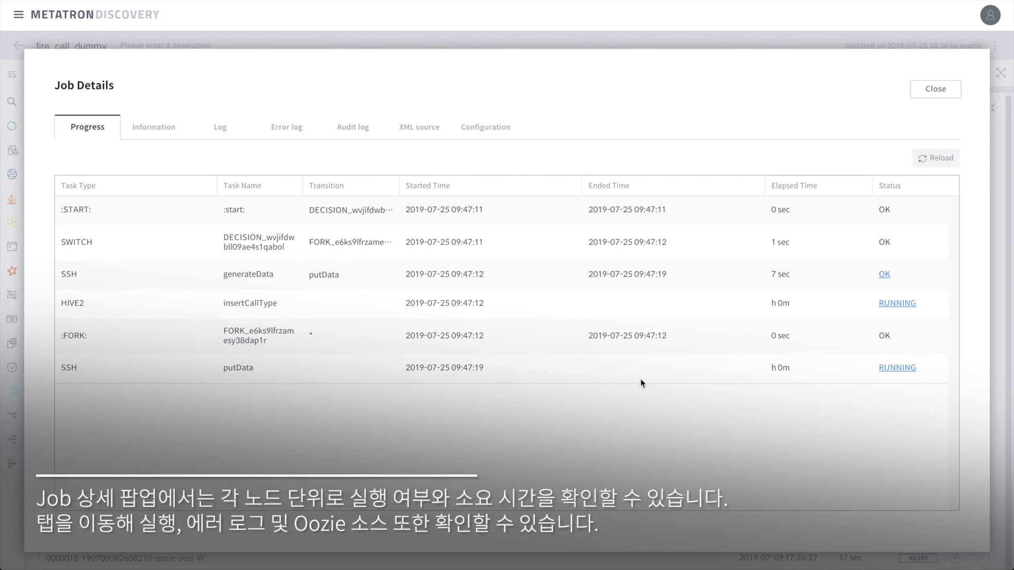
{"action": "left_click", "coordinate": [156, 128]}
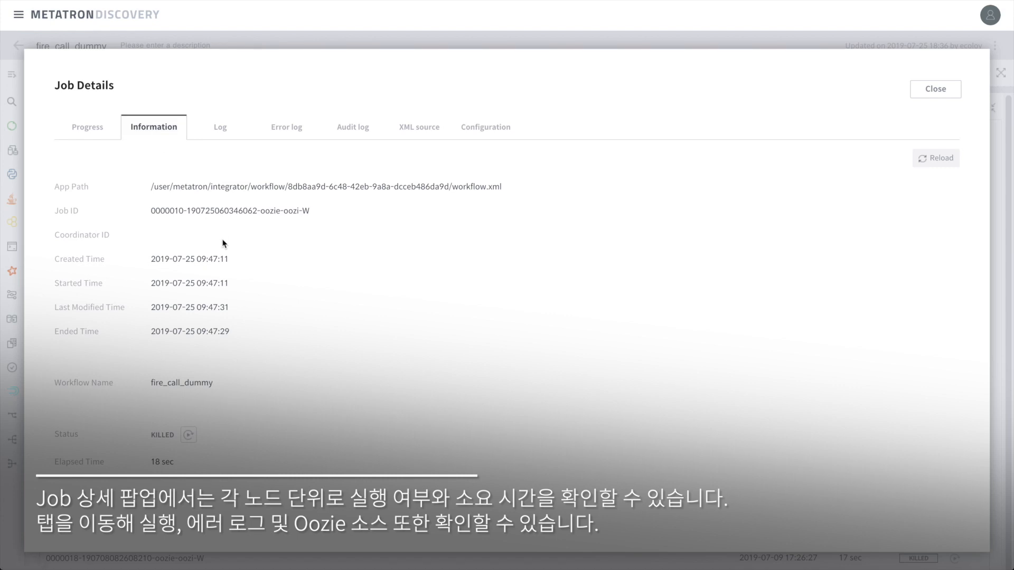
{"action": "left_click", "coordinate": [223, 133]}
{"action": "left_click", "coordinate": [283, 131]}
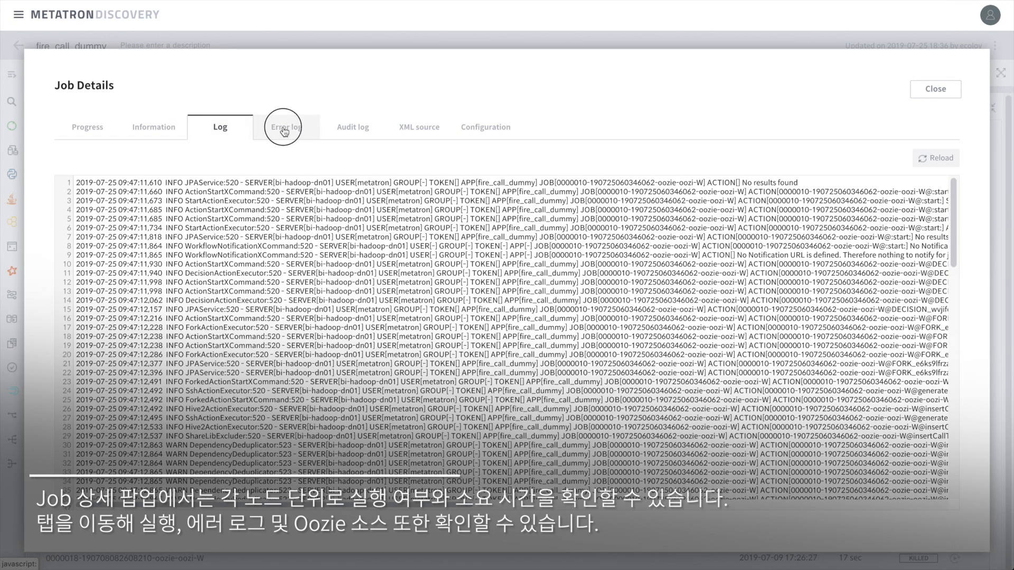
{"action": "left_click", "coordinate": [351, 128]}
{"action": "left_click", "coordinate": [419, 131]}
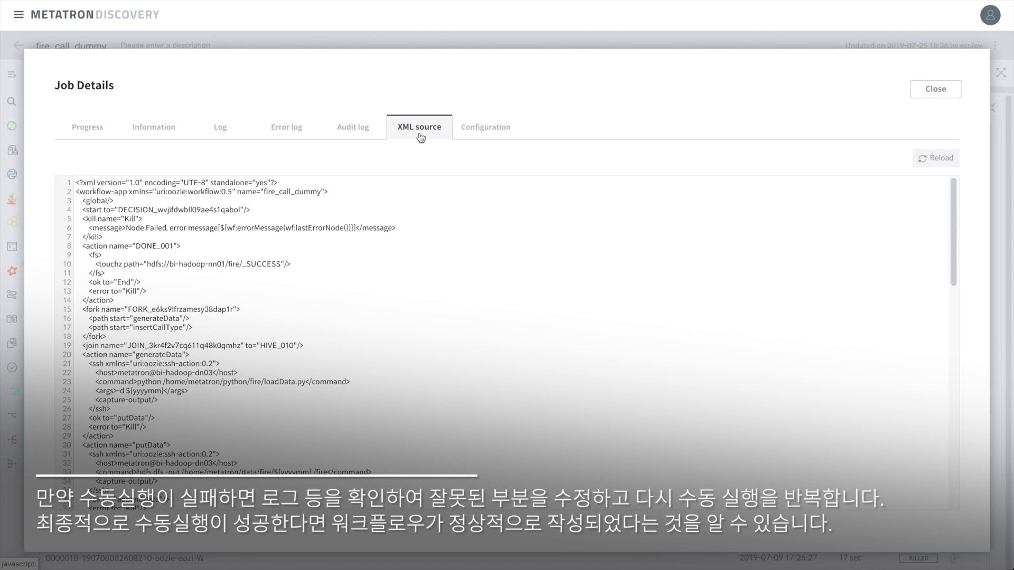
{"action": "left_click", "coordinate": [494, 135]}
{"action": "left_click", "coordinate": [935, 89]}
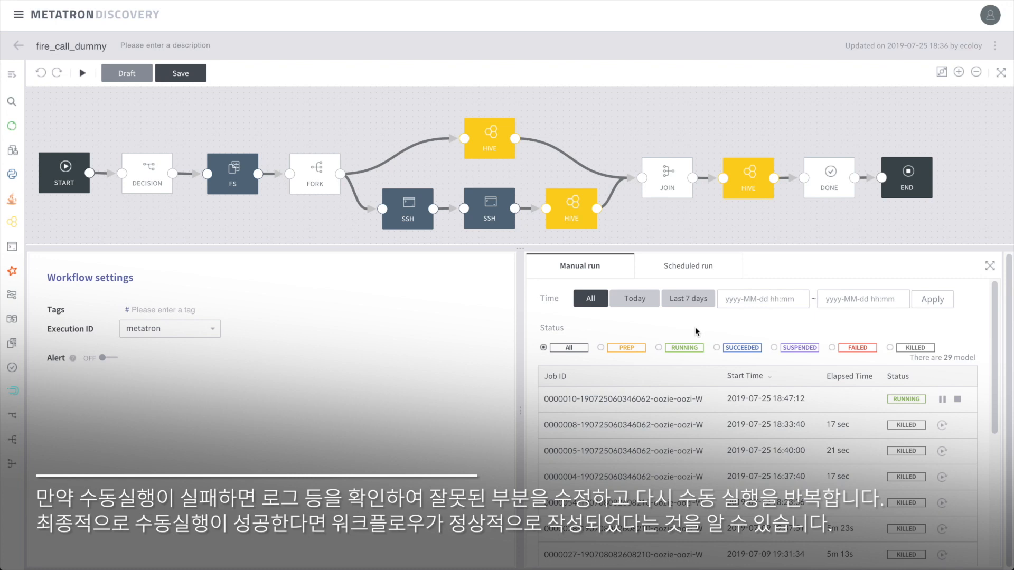
{"action": "left_click", "coordinate": [717, 348]}
{"action": "left_click", "coordinate": [679, 391]}
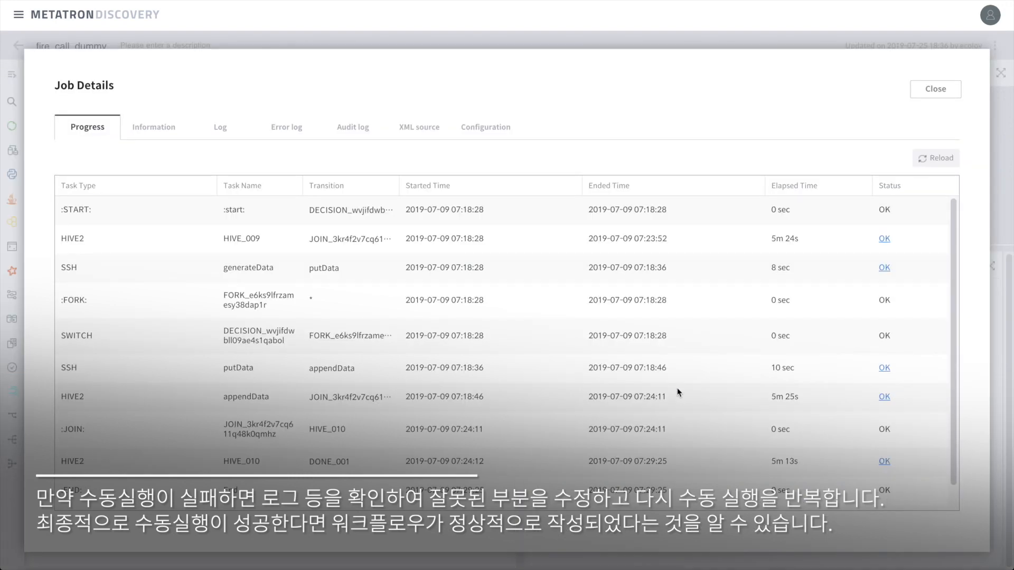
{"action": "scroll", "coordinate": [429, 307], "scroll_direction": "down", "scroll_amount": 1}
{"action": "scroll", "coordinate": [429, 306], "scroll_direction": "up", "scroll_amount": 1}
{"action": "left_click", "coordinate": [166, 136]}
{"action": "left_click", "coordinate": [79, 130]}
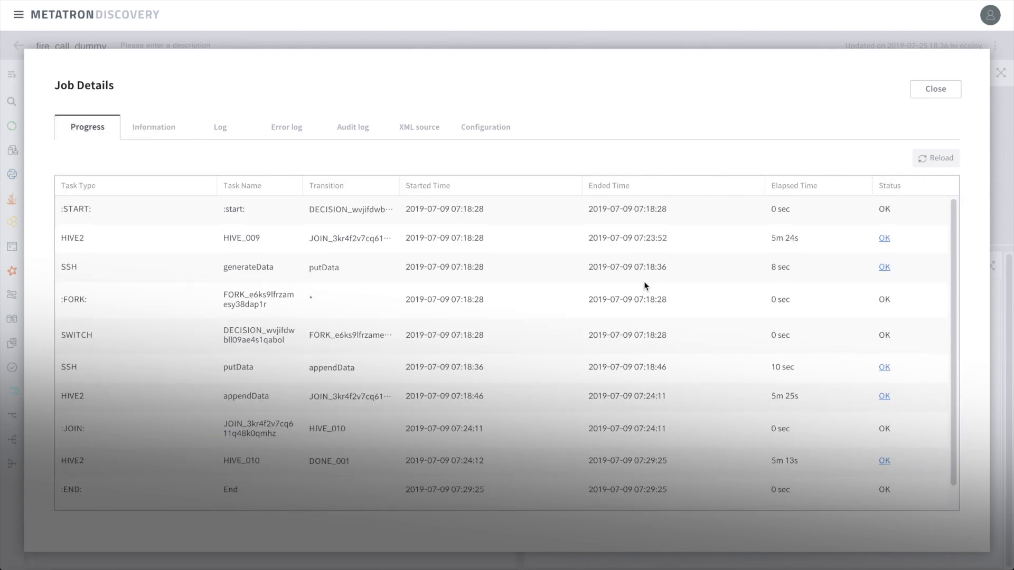
{"action": "left_click", "coordinate": [952, 87]}
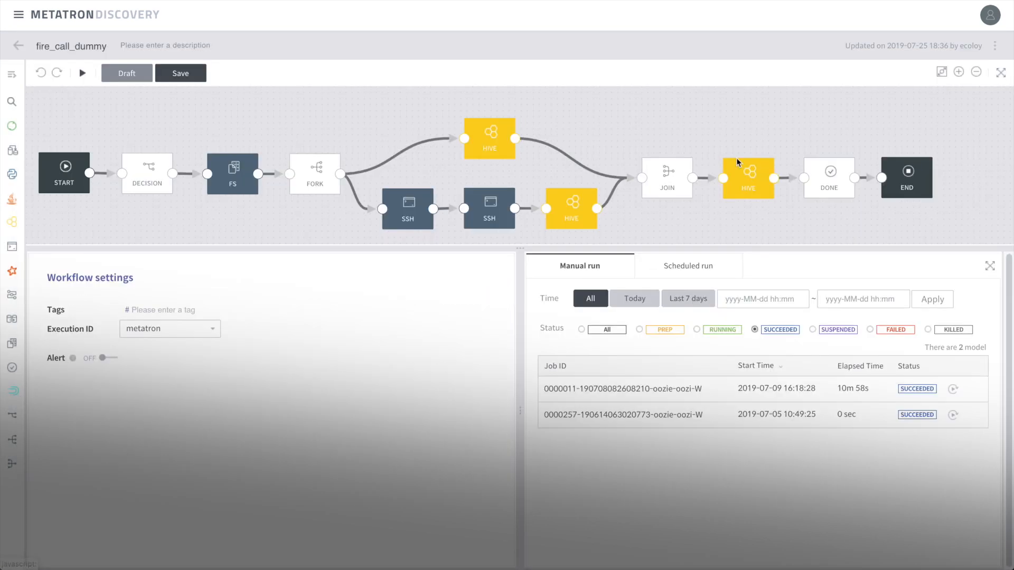
- Examine the period, frequency and yyyymm configuration of the scheduled run schedule2018, and close it without changes
{"action": "left_click", "coordinate": [693, 268]}
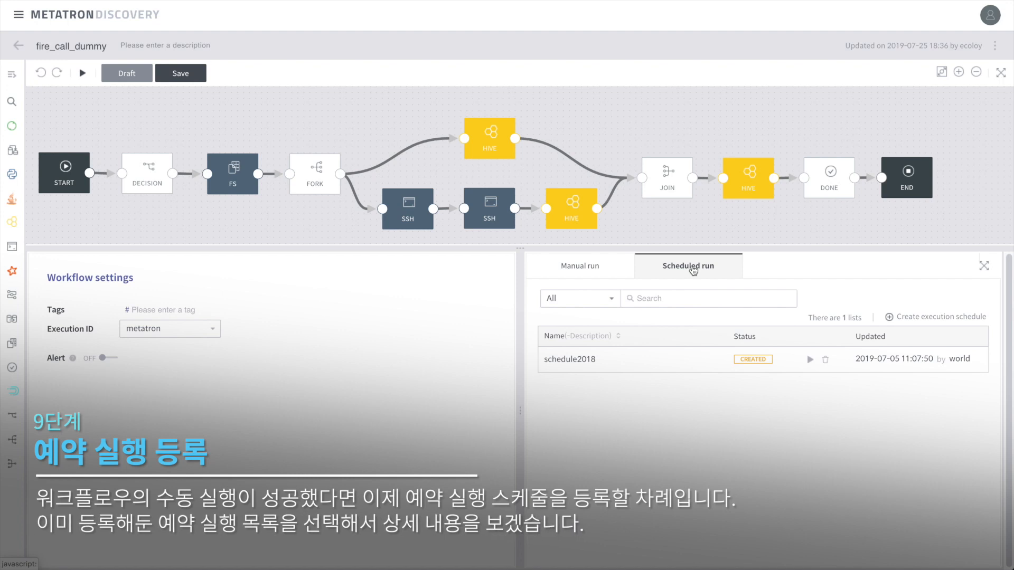
{"action": "left_click", "coordinate": [634, 362]}
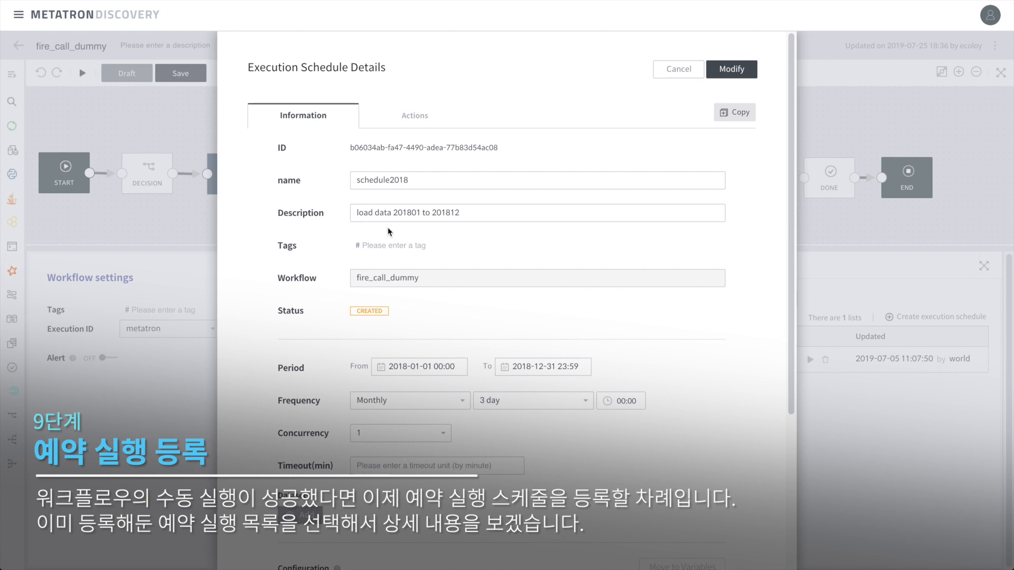
{"action": "scroll", "coordinate": [401, 301], "scroll_direction": "down", "scroll_amount": 4}
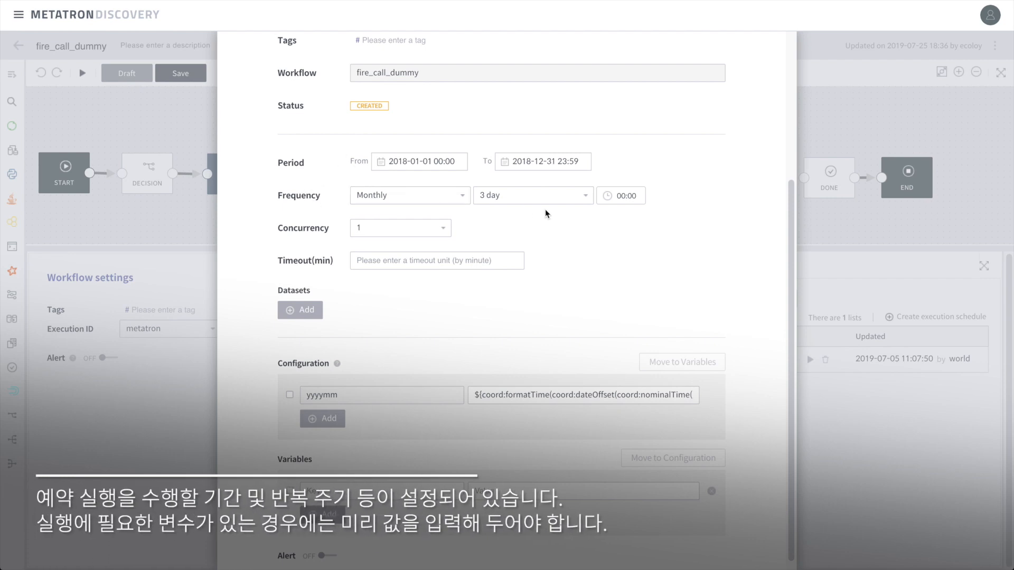
{"action": "scroll", "coordinate": [560, 255], "scroll_direction": "down", "scroll_amount": 1}
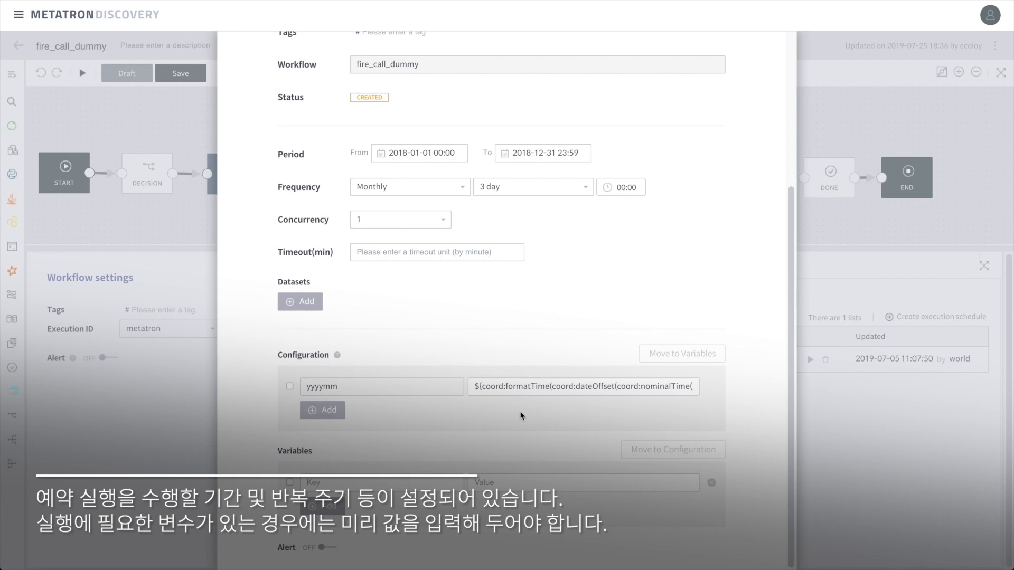
{"action": "triple_click", "coordinate": [528, 386]}
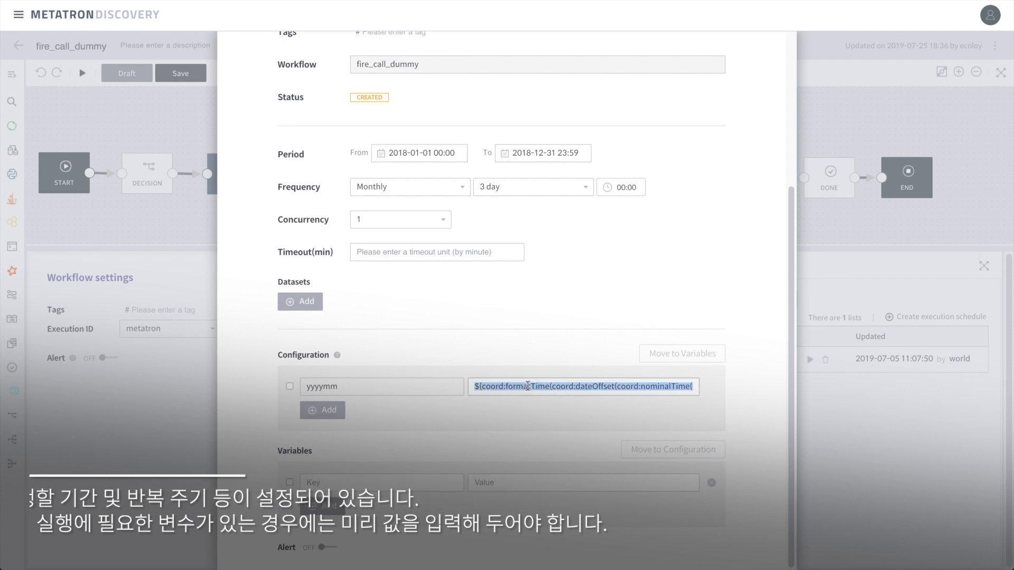
{"action": "left_click", "coordinate": [488, 347]}
{"action": "scroll", "coordinate": [487, 346], "scroll_direction": "up", "scroll_amount": 5}
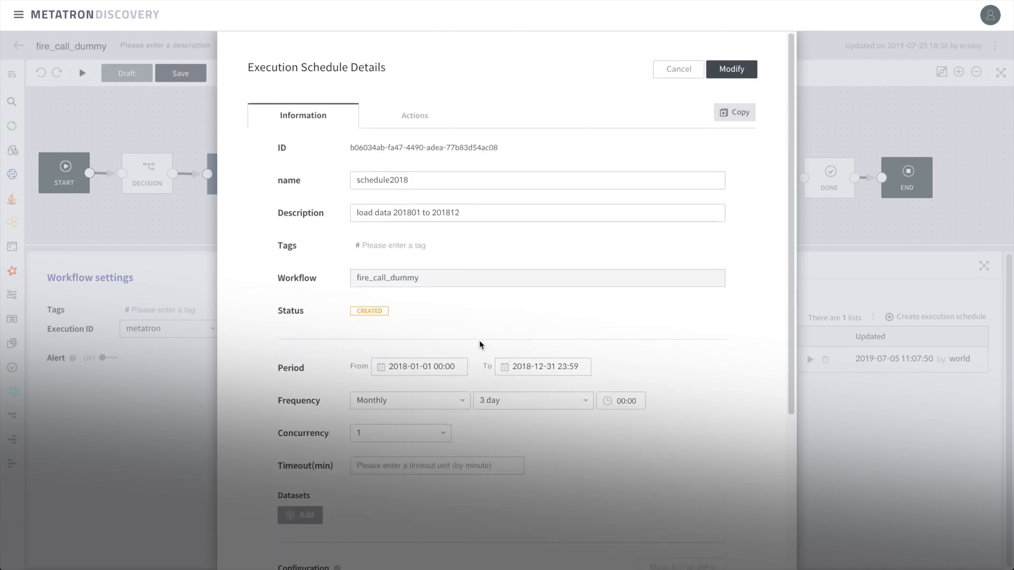
{"action": "left_click", "coordinate": [672, 70]}
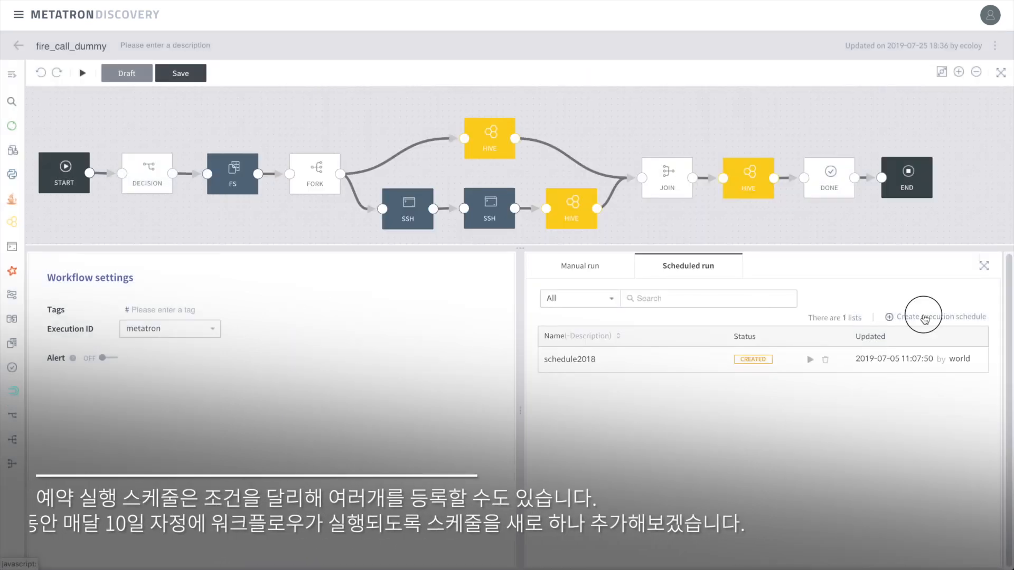
{"action": "left_click", "coordinate": [920, 317]}
{"action": "type", "text": "schedule testing"}
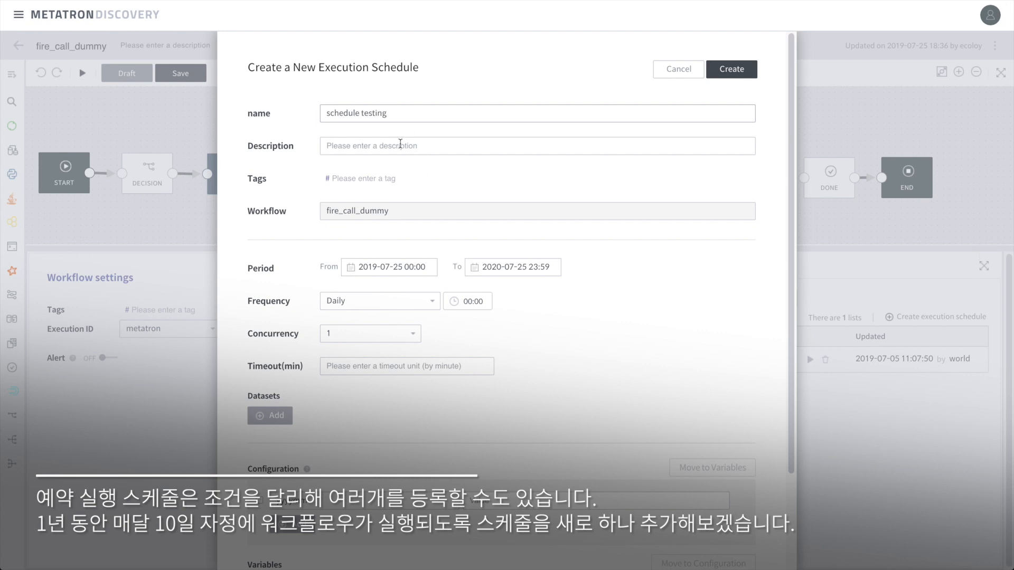
{"action": "left_click", "coordinate": [400, 143]}
{"action": "left_click", "coordinate": [394, 267]}
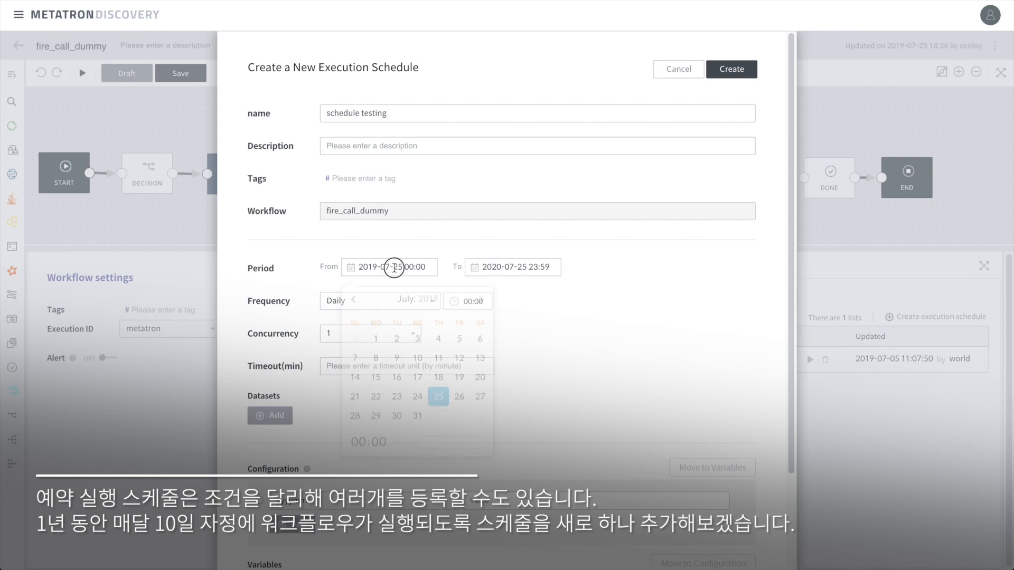
{"action": "left_click", "coordinate": [502, 269]}
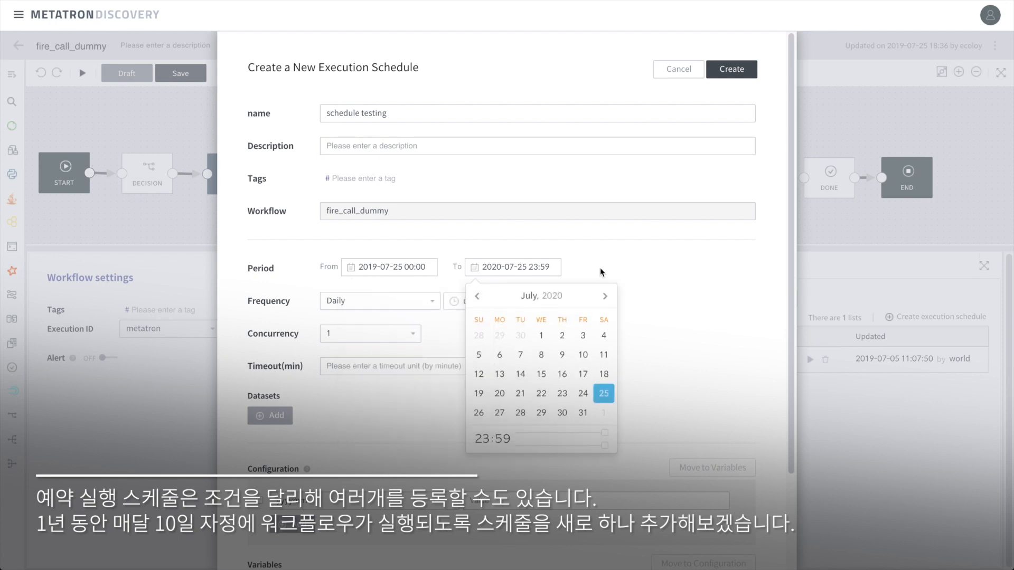
{"action": "left_click", "coordinate": [632, 268]}
- Set the new schedule's frequency to Monthly on 10 day
{"action": "left_click", "coordinate": [383, 304]}
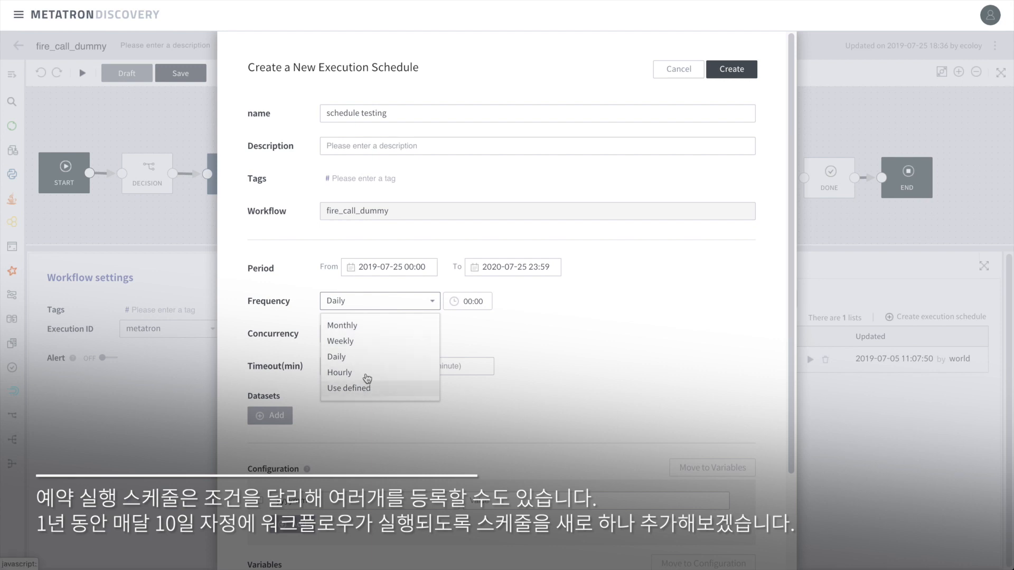
{"action": "left_click", "coordinate": [367, 327]}
{"action": "left_click", "coordinate": [486, 300]}
{"action": "scroll", "coordinate": [487, 343], "scroll_direction": "down", "scroll_amount": 3}
{"action": "scroll", "coordinate": [488, 342], "scroll_direction": "down", "scroll_amount": 1}
{"action": "left_click", "coordinate": [478, 350]}
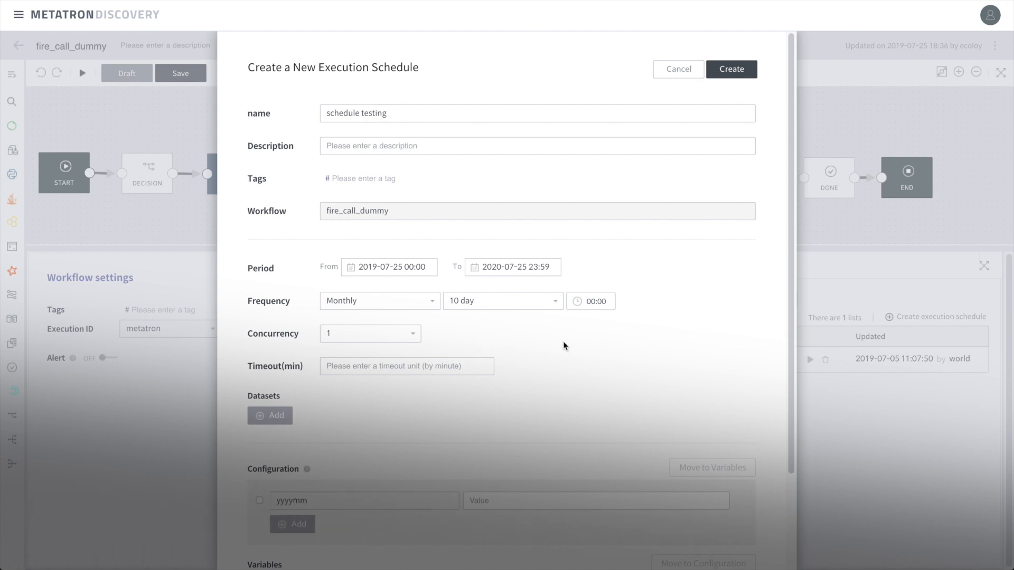
- Set the yyyymm configuration value to ${coord:formatTime(coord:dateOffset(coord:nominalTime(), -1, "DAY"), "yyyyMM")} and create the execution schedule
{"action": "scroll", "coordinate": [564, 345], "scroll_direction": "down", "scroll_amount": 2}
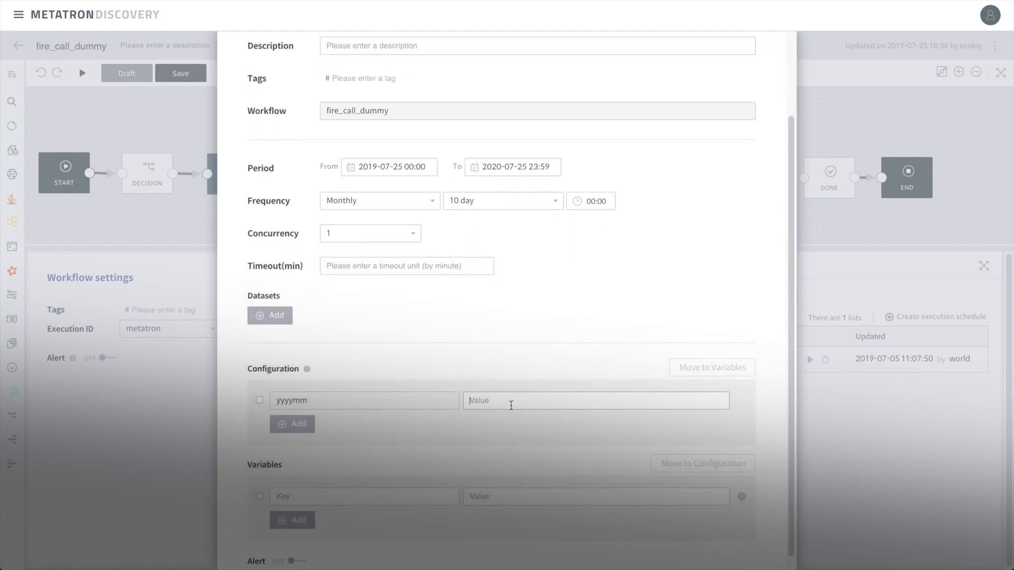
{"action": "type", "text": "${coord:formatTime(coord:dateOffset(coord:nominalTime(), -1, \"DAY\"), \"yyyyMM\")}"}
{"action": "scroll", "coordinate": [576, 351], "scroll_direction": "down", "scroll_amount": 1}
{"action": "scroll", "coordinate": [576, 351], "scroll_direction": "up", "scroll_amount": 3}
{"action": "left_click", "coordinate": [733, 73]}
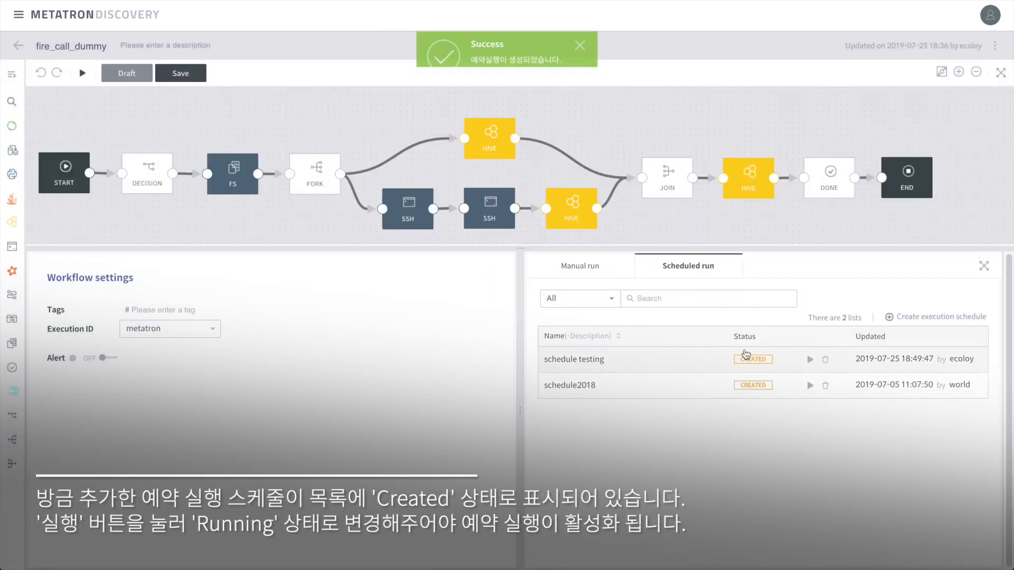
- Start the "schedule testing" execution schedule and save the workflow
{"action": "left_click", "coordinate": [810, 360]}
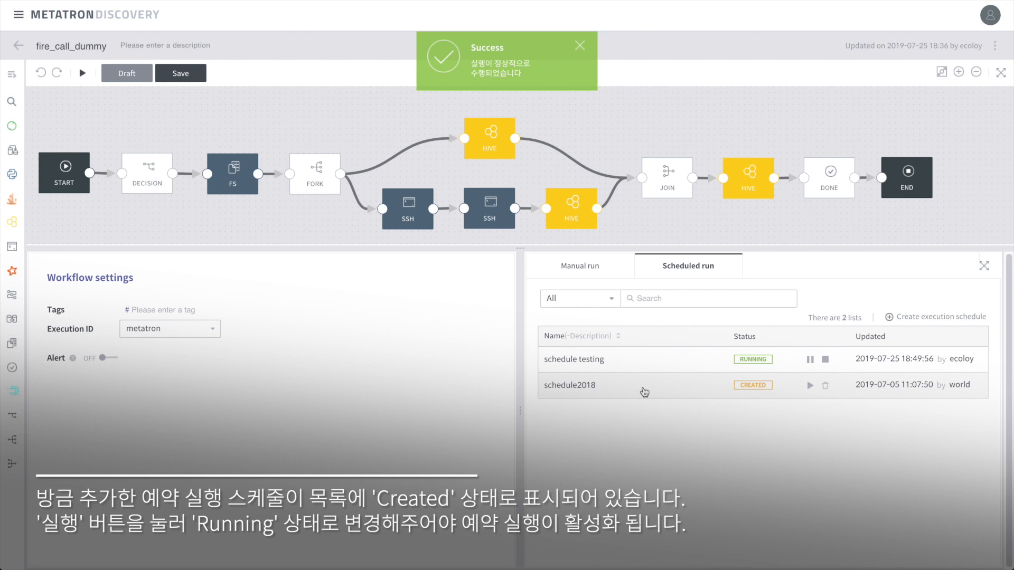
{"action": "left_click", "coordinate": [180, 73]}
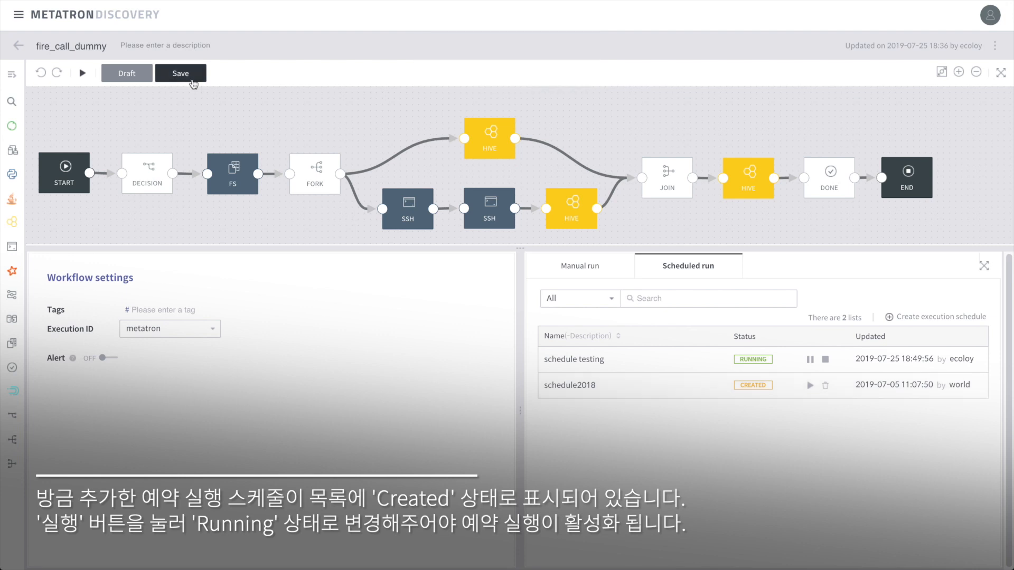
- Confirm saving the fire_call_dummy workflow and switch to the workflow execution monitoring
{"action": "left_click", "coordinate": [591, 373]}
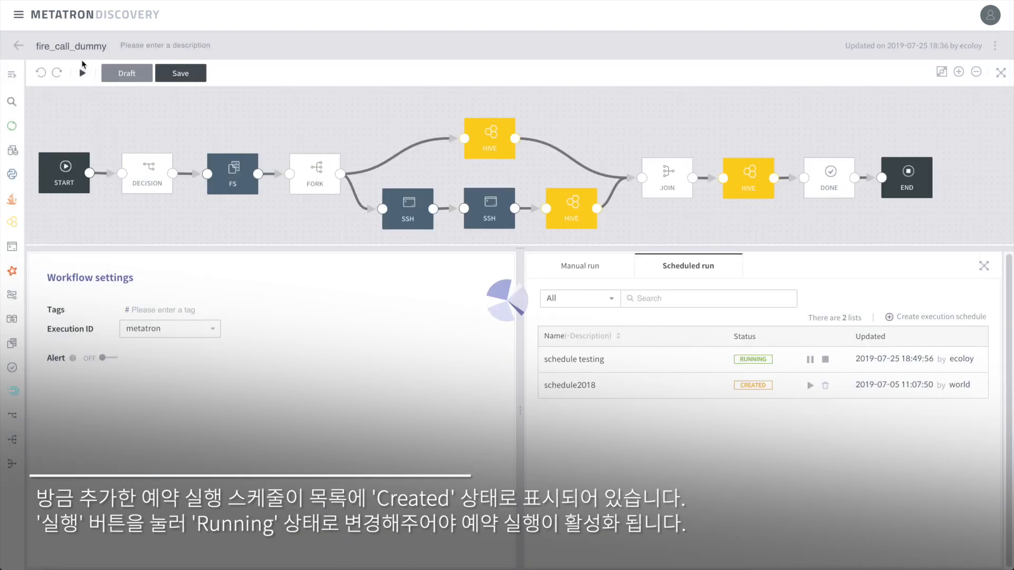
{"action": "left_click", "coordinate": [17, 46]}
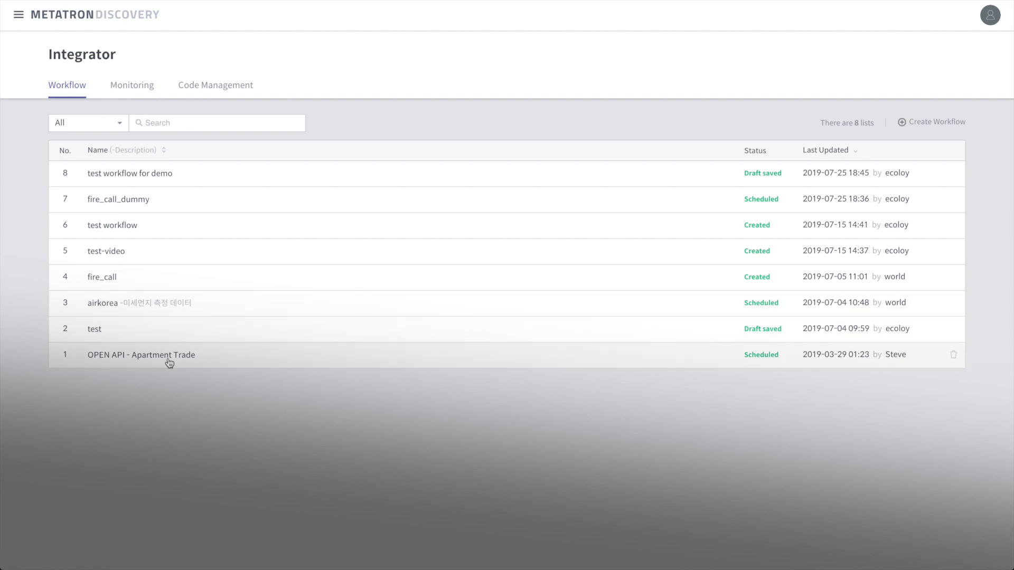
{"action": "left_click", "coordinate": [129, 91]}
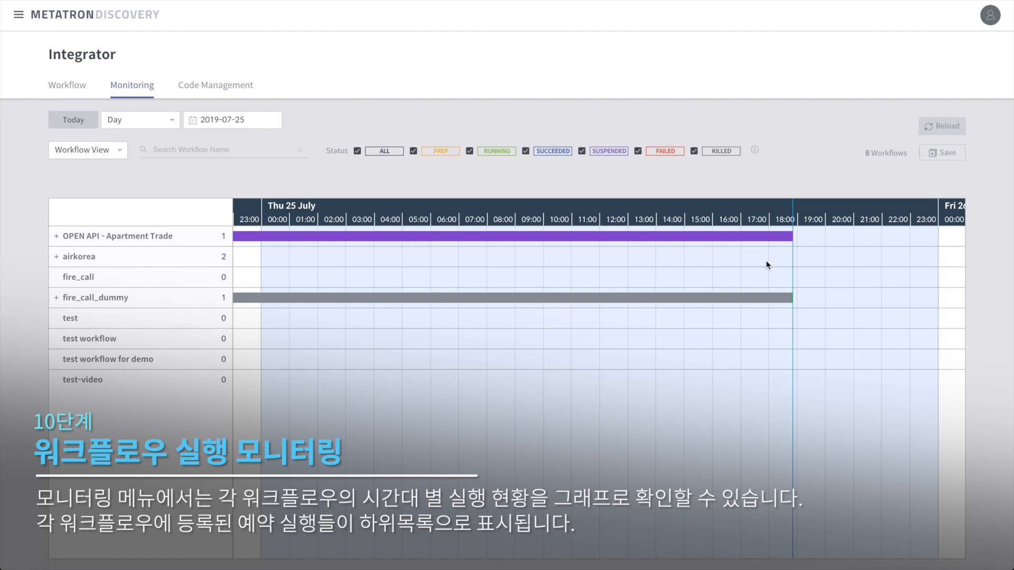
- Expand OPEN API - Apartment Trade, airkorea and fire_call_dummy in the monitoring timeline to list their scheduled runs
{"action": "mouse_move", "coordinate": [790, 240]}
{"action": "left_click", "coordinate": [92, 240]}
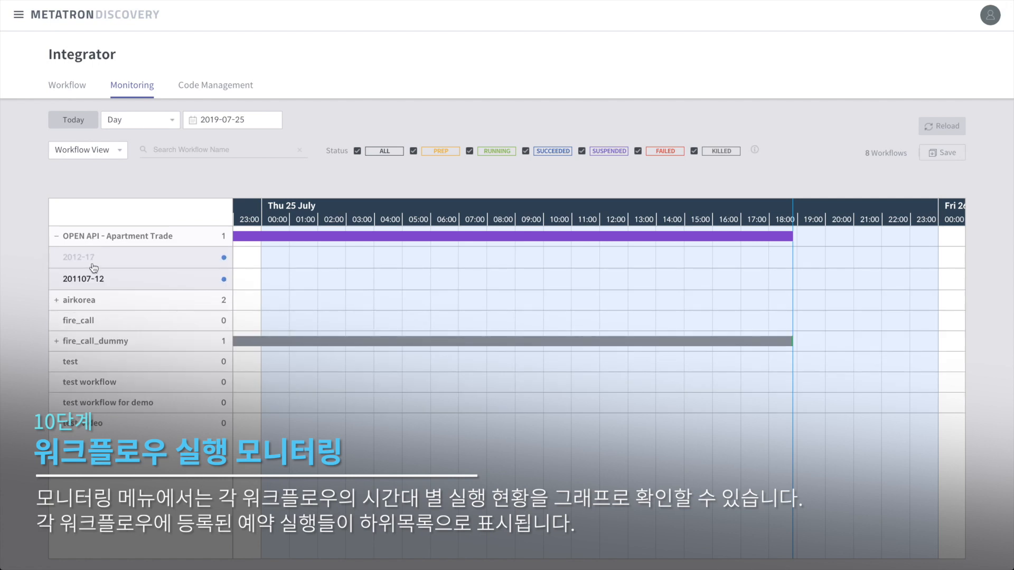
{"action": "left_click", "coordinate": [82, 301]}
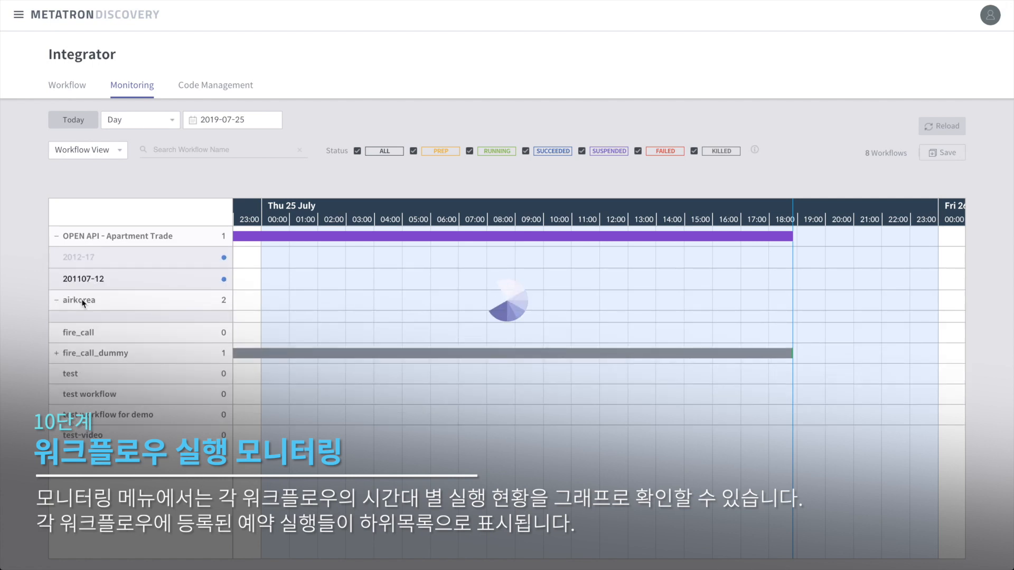
{"action": "left_click", "coordinate": [80, 390]}
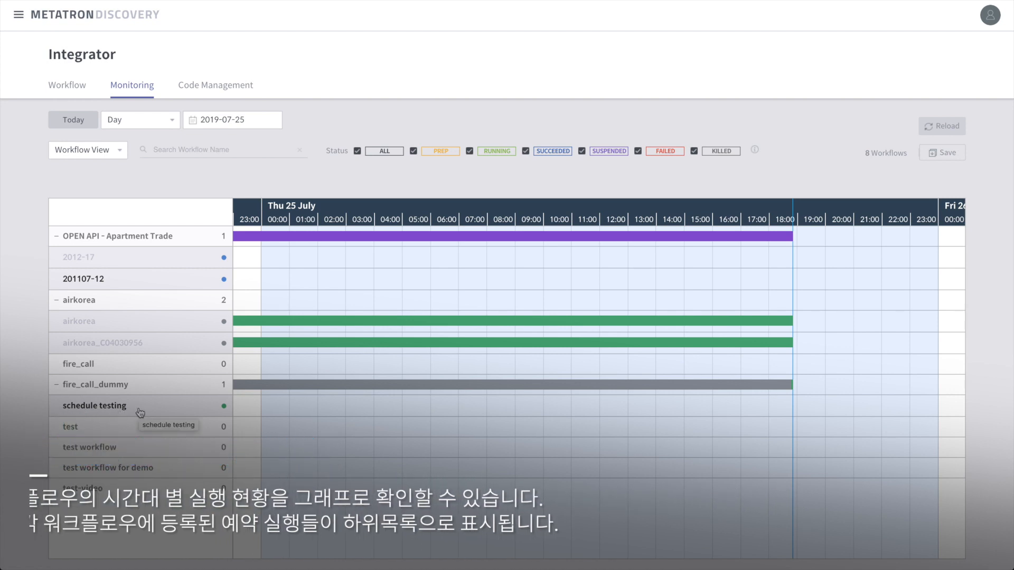
- Set the monitoring timeline's range to Week and its date to 2019-07-08
{"action": "left_click", "coordinate": [139, 120]}
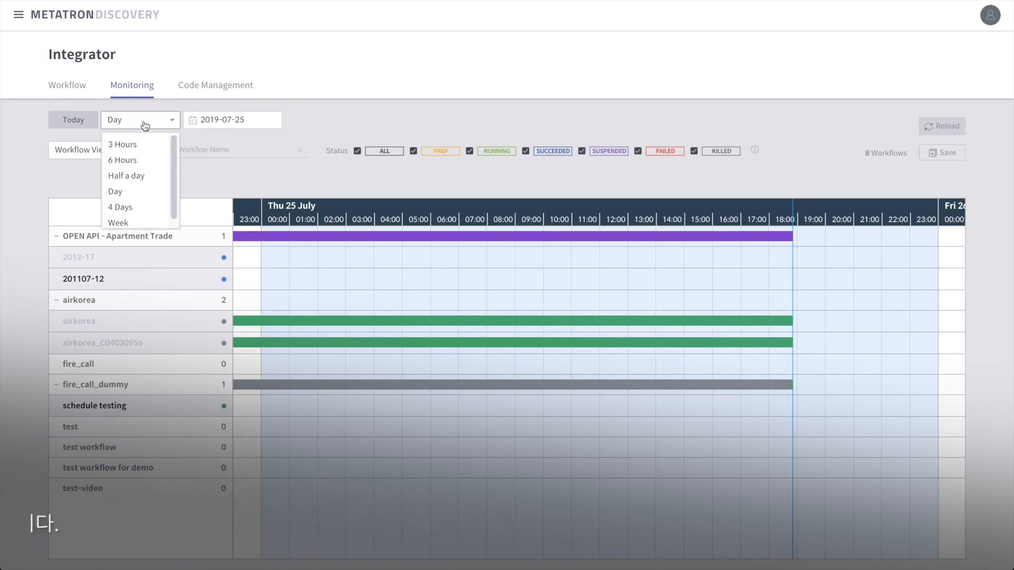
{"action": "left_click", "coordinate": [128, 221]}
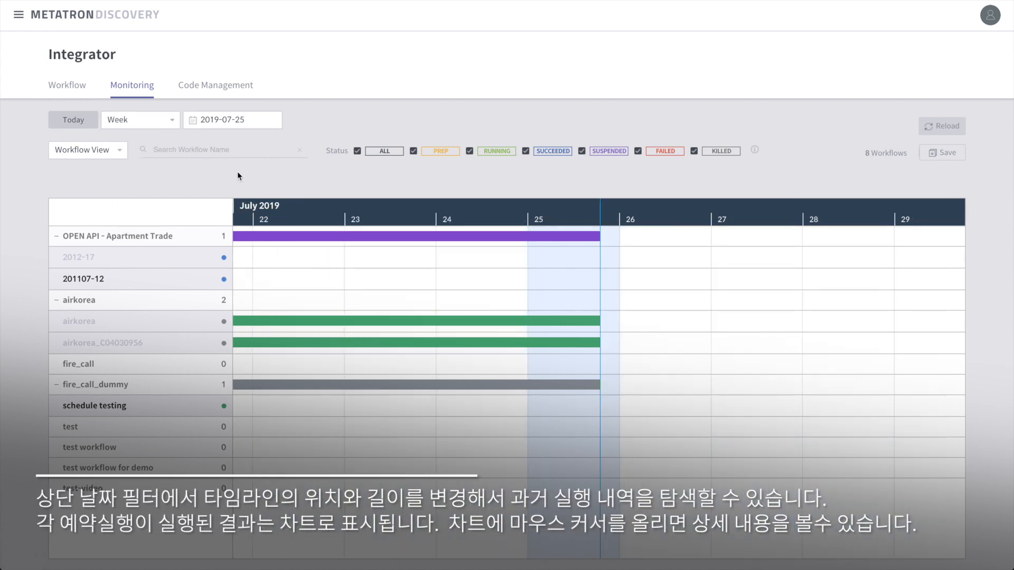
{"action": "left_click", "coordinate": [230, 120]}
{"action": "left_click", "coordinate": [220, 206]}
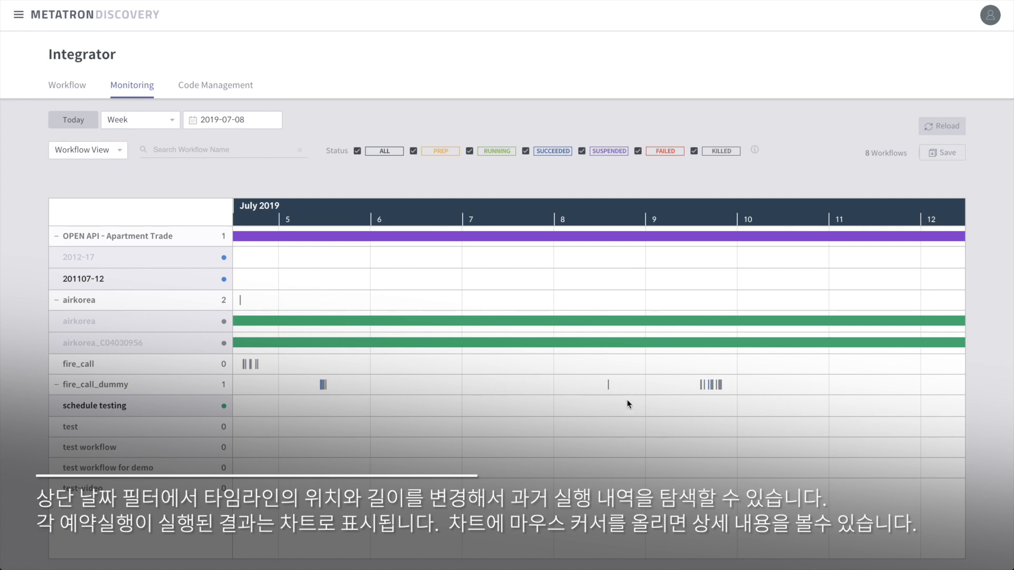
- Narrow the monitoring timeline's range to 4 Days to spread out the fire_call_dummy runs
{"action": "mouse_move", "coordinate": [717, 389]}
{"action": "left_click", "coordinate": [164, 120]}
{"action": "left_click", "coordinate": [126, 207]}
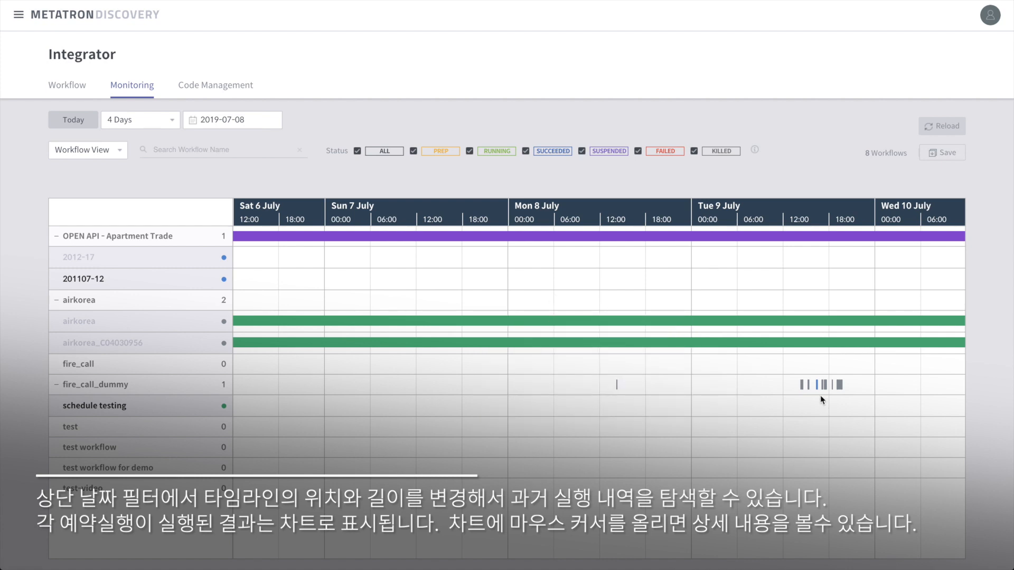
- Open the job details of the fire_call_dummy run started 2019-07-9 16:18:28 and review its task progress and information
{"action": "mouse_move", "coordinate": [818, 390]}
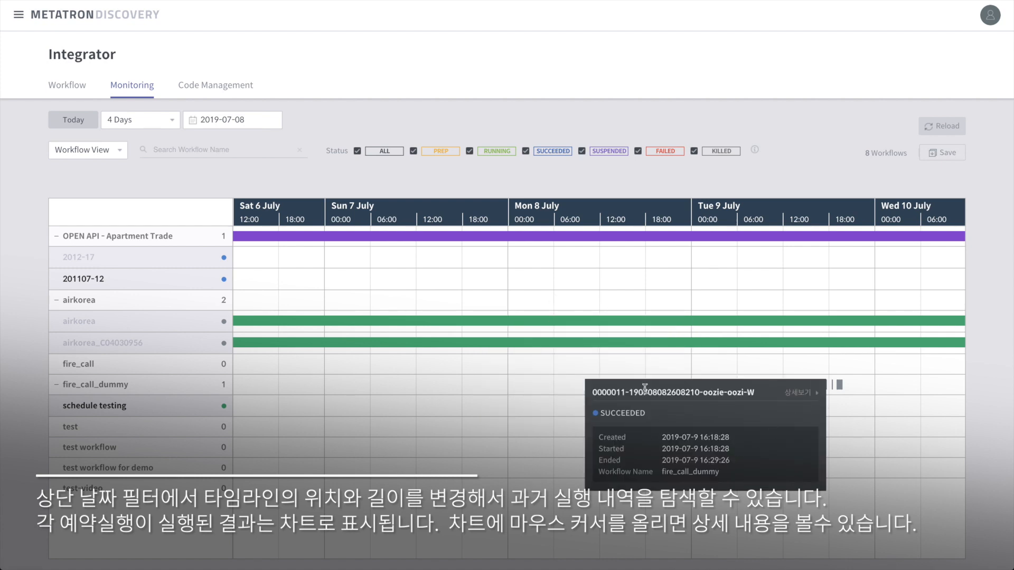
{"action": "left_click", "coordinate": [798, 392]}
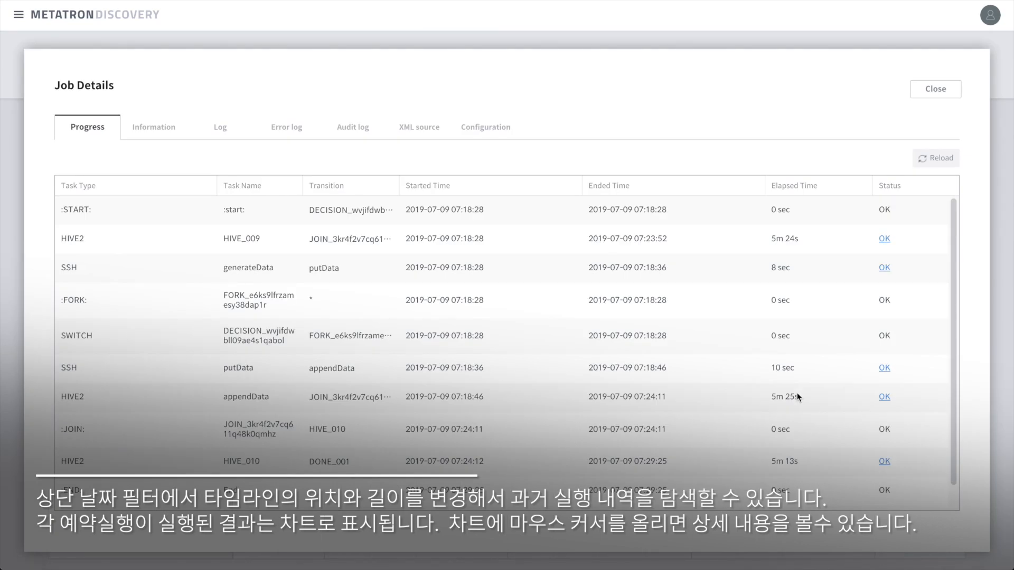
{"action": "scroll", "coordinate": [695, 365], "scroll_direction": "down", "scroll_amount": 1}
{"action": "scroll", "coordinate": [695, 364], "scroll_direction": "up", "scroll_amount": 1}
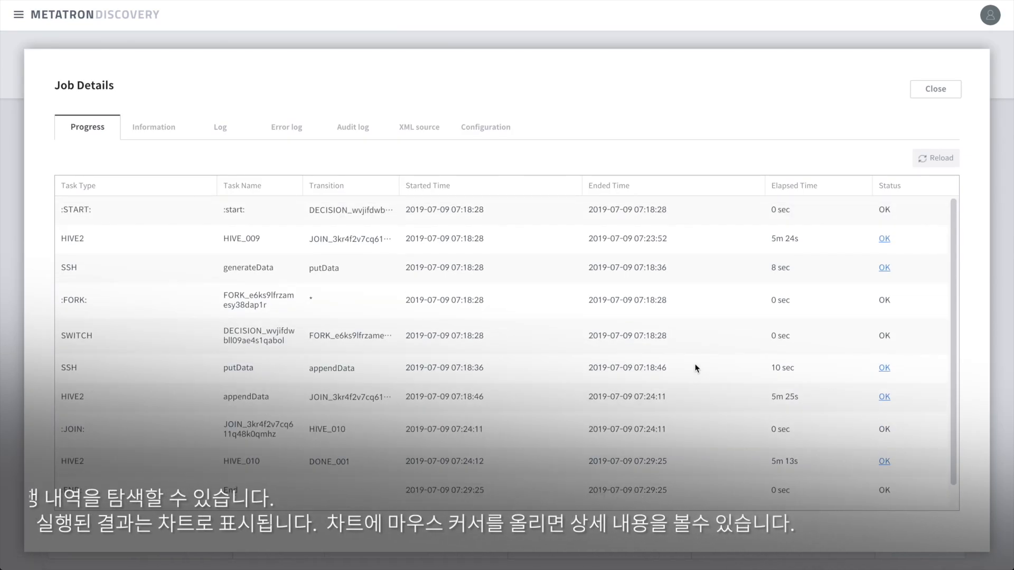
{"action": "left_click", "coordinate": [161, 130]}
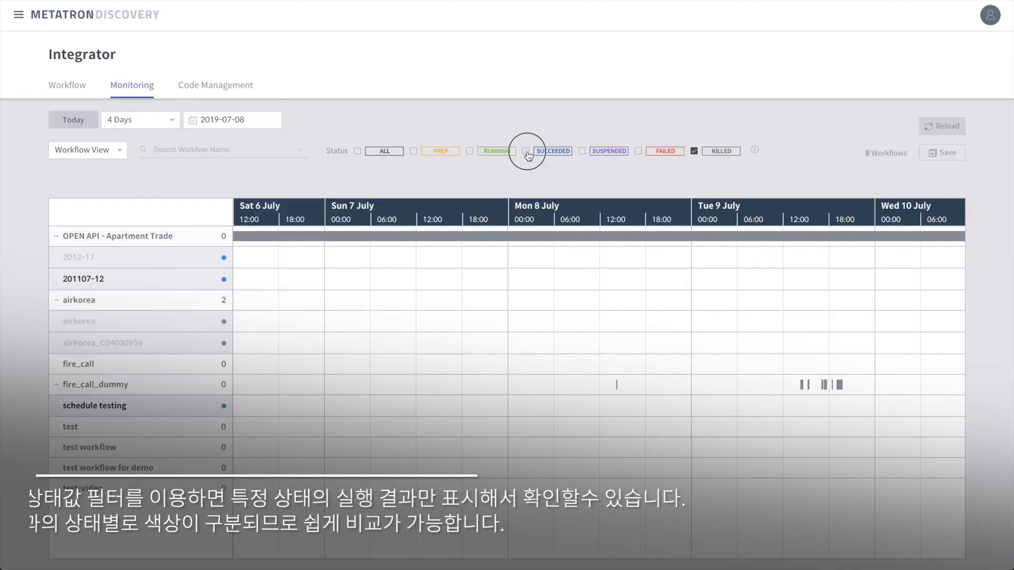
- Add the Succeeded and Running statuses to the timeline's status filter, and restore the display of all statuses
{"action": "left_click", "coordinate": [526, 151]}
{"action": "left_click", "coordinate": [469, 151]}
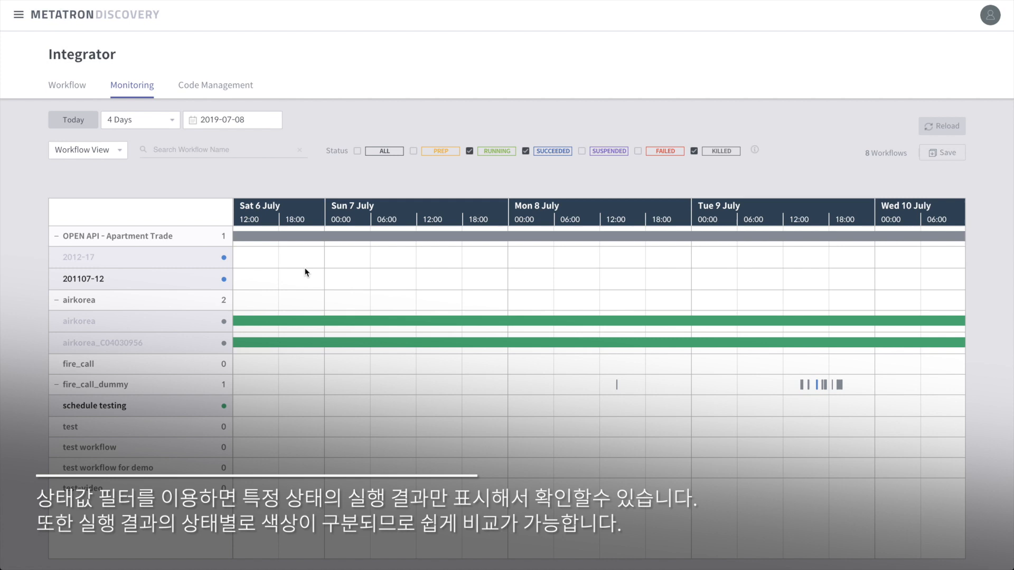
{"action": "left_click", "coordinate": [358, 151]}
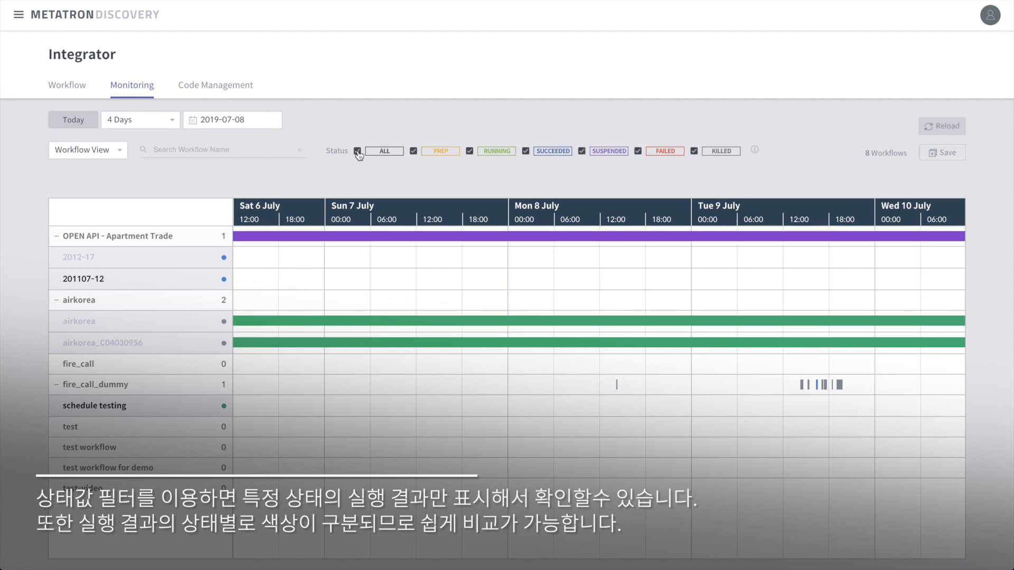
- Switch the monitoring timeline to Tag View and return to the workflow list
{"action": "left_click", "coordinate": [116, 152]}
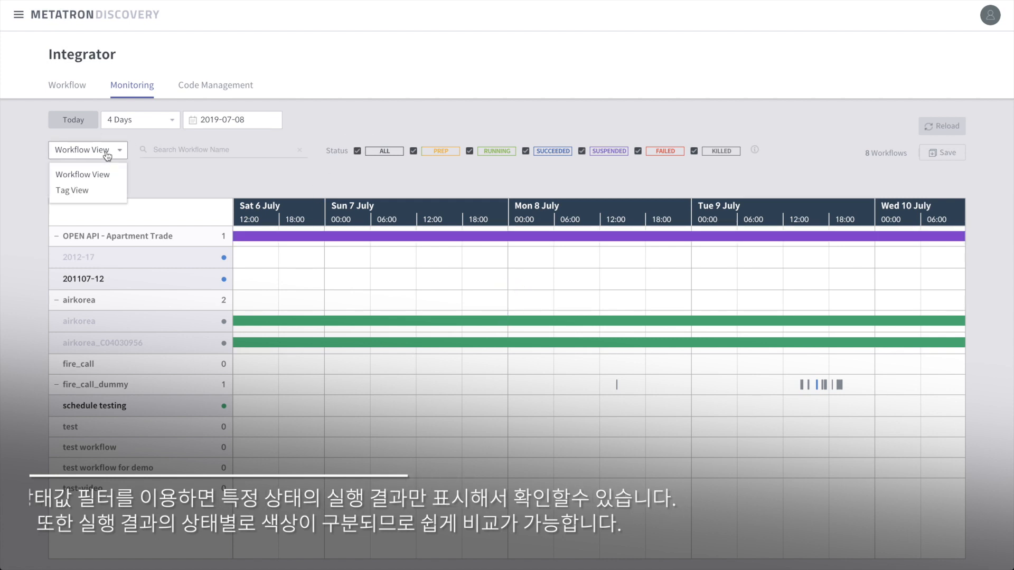
{"action": "left_click", "coordinate": [73, 191]}
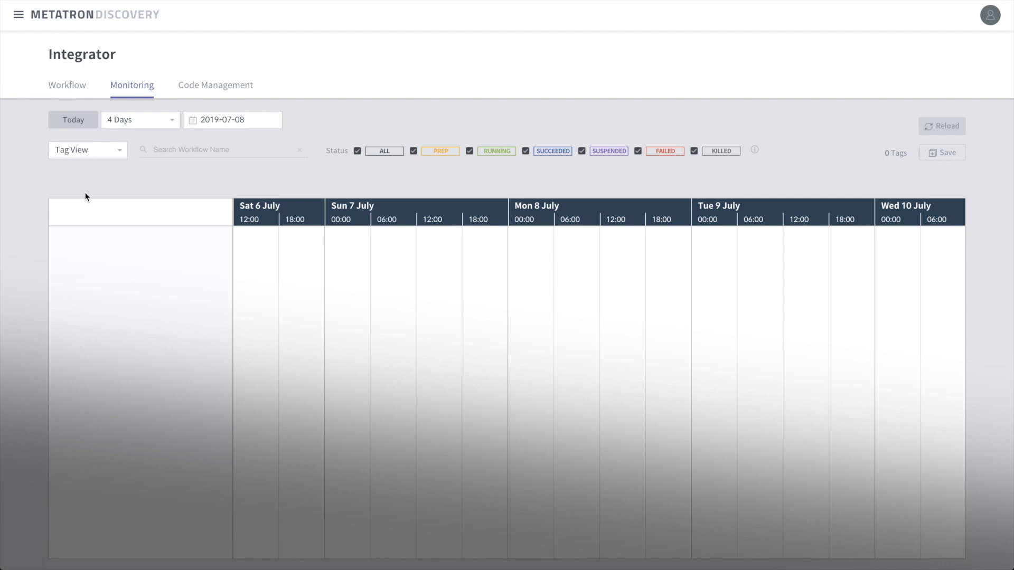
{"action": "left_click", "coordinate": [68, 86]}
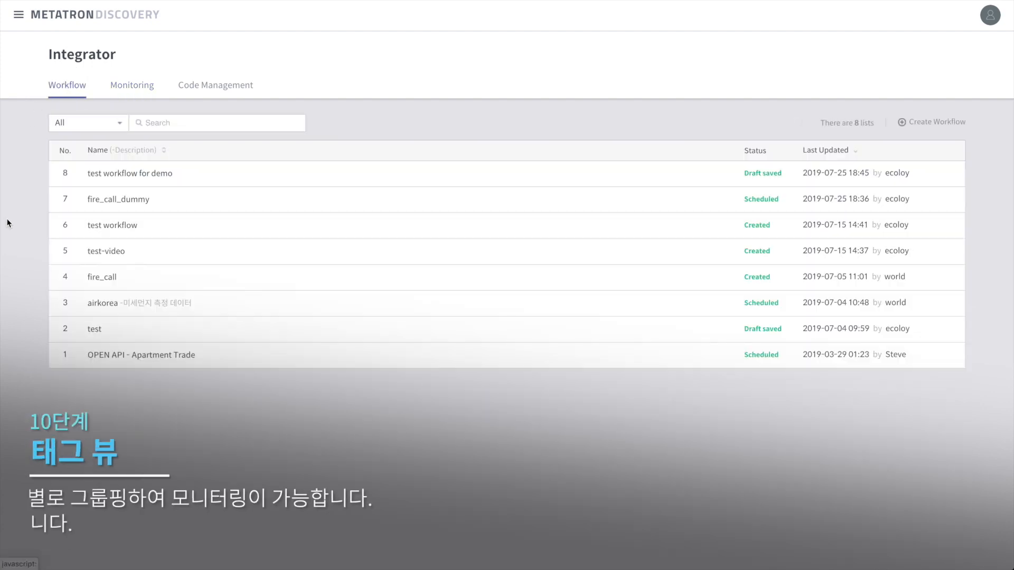
- Add the tags "fire" and "test" to fire_call_dummy's "schedule testing" execution schedule and apply the modification
{"action": "left_click", "coordinate": [133, 199]}
{"action": "left_click", "coordinate": [708, 267]}
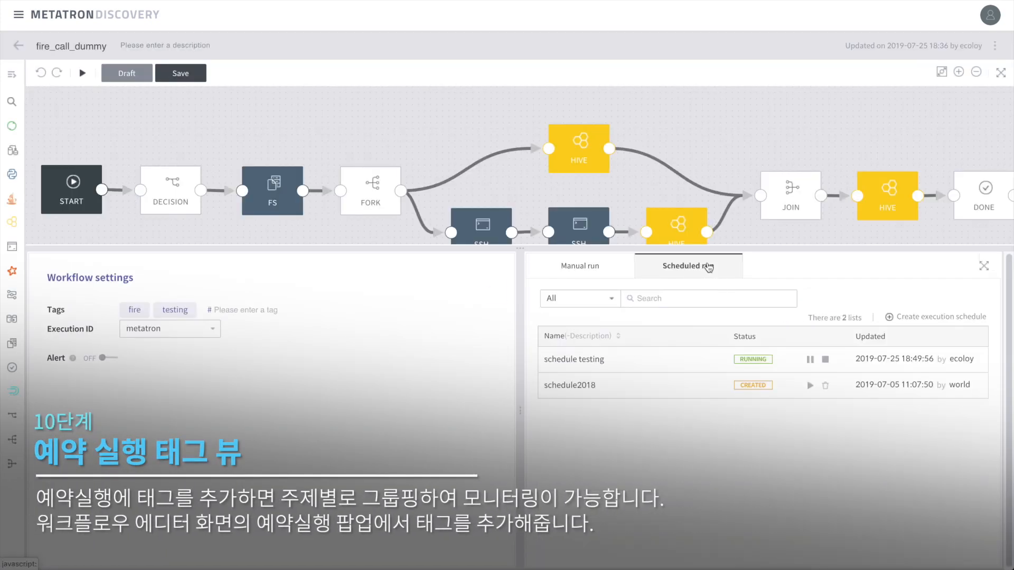
{"action": "left_click", "coordinate": [636, 369]}
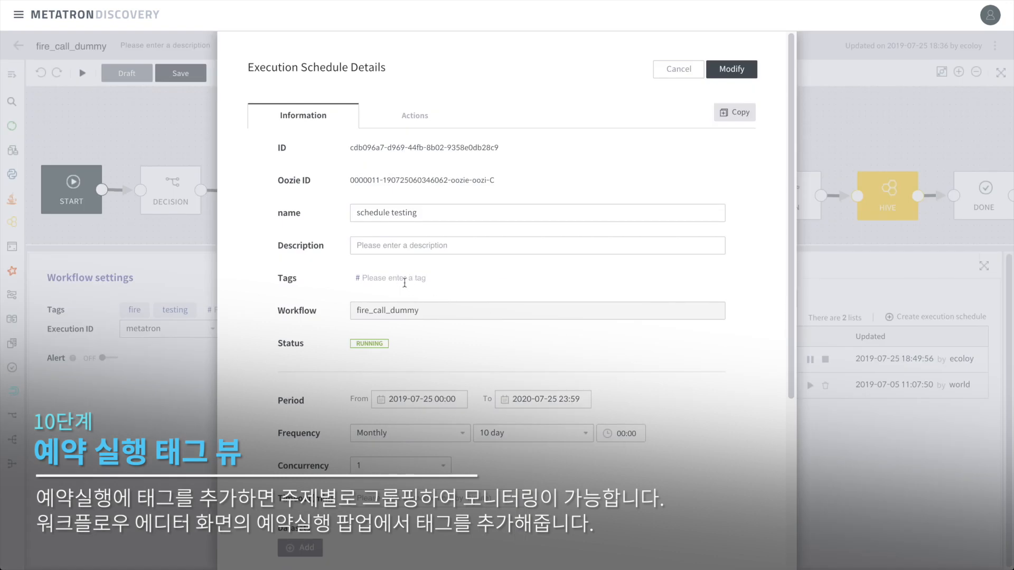
{"action": "type", "text": "fire"}
{"action": "key", "text": "Return"}
{"action": "type", "text": "test"}
{"action": "key", "text": "Return"}
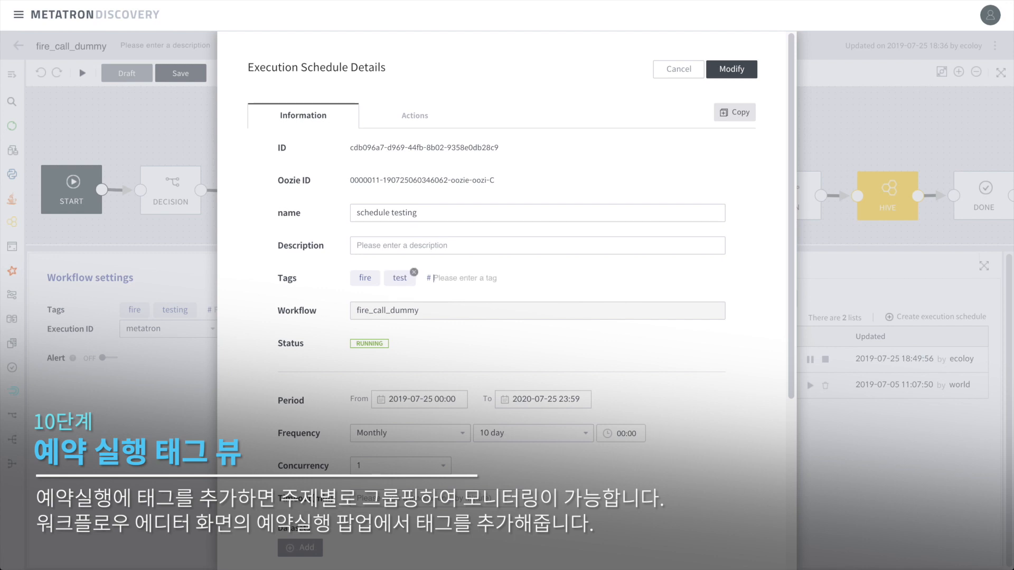
{"action": "left_click", "coordinate": [724, 74]}
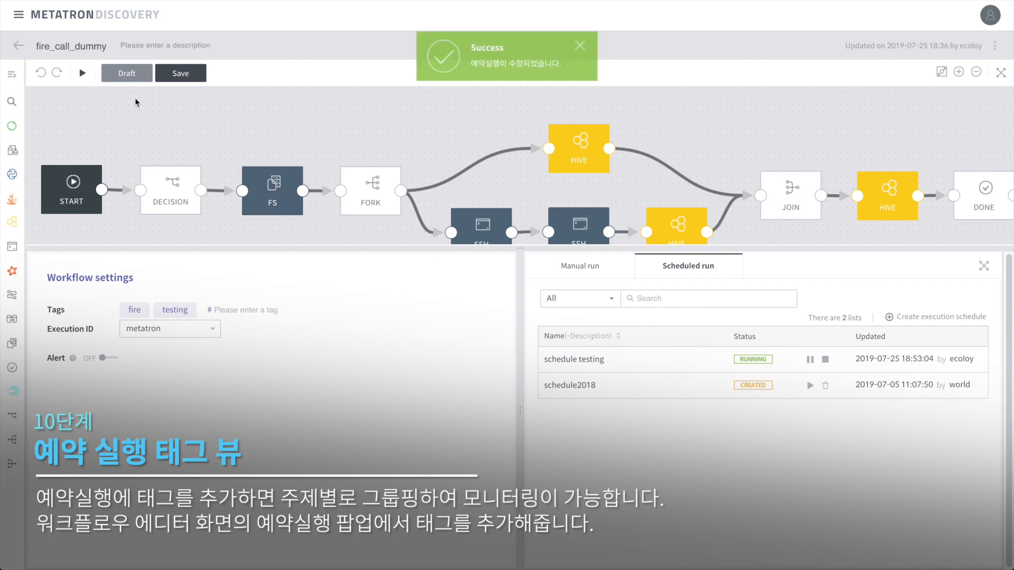
- Add the tags "apartment" and "test" to the 201107-12 execution schedule of OPEN API - Apartment Trade and apply the modification
{"action": "left_click", "coordinate": [18, 46]}
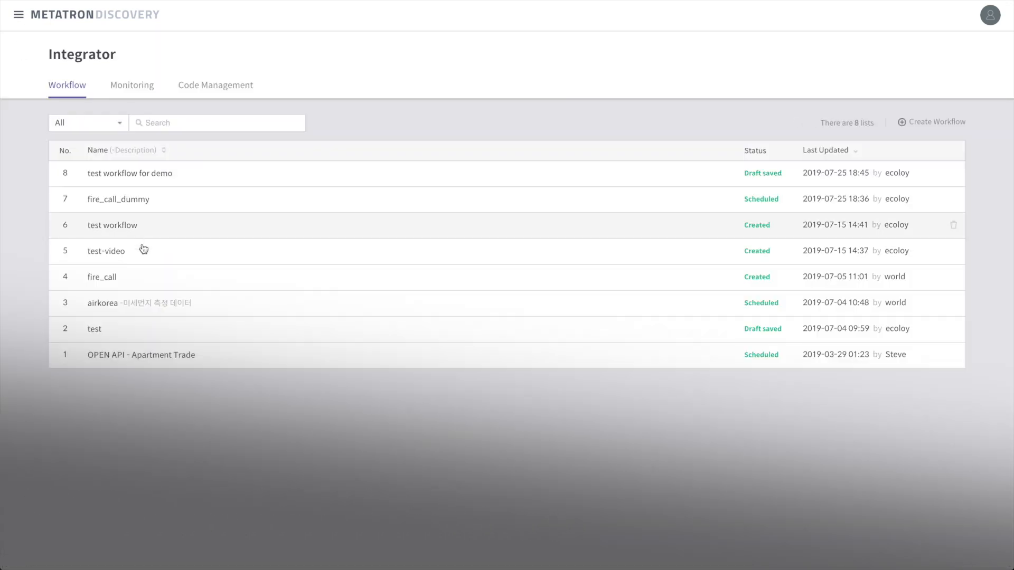
{"action": "left_click", "coordinate": [164, 355]}
{"action": "left_click", "coordinate": [700, 277]}
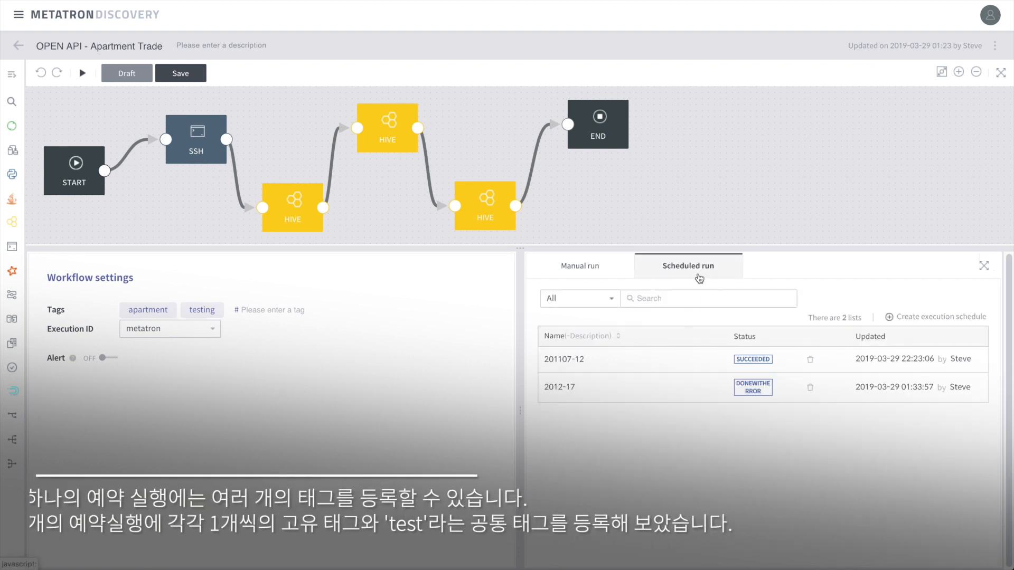
{"action": "left_click", "coordinate": [641, 368]}
{"action": "left_click", "coordinate": [391, 279]}
{"action": "type", "text": "apart"}
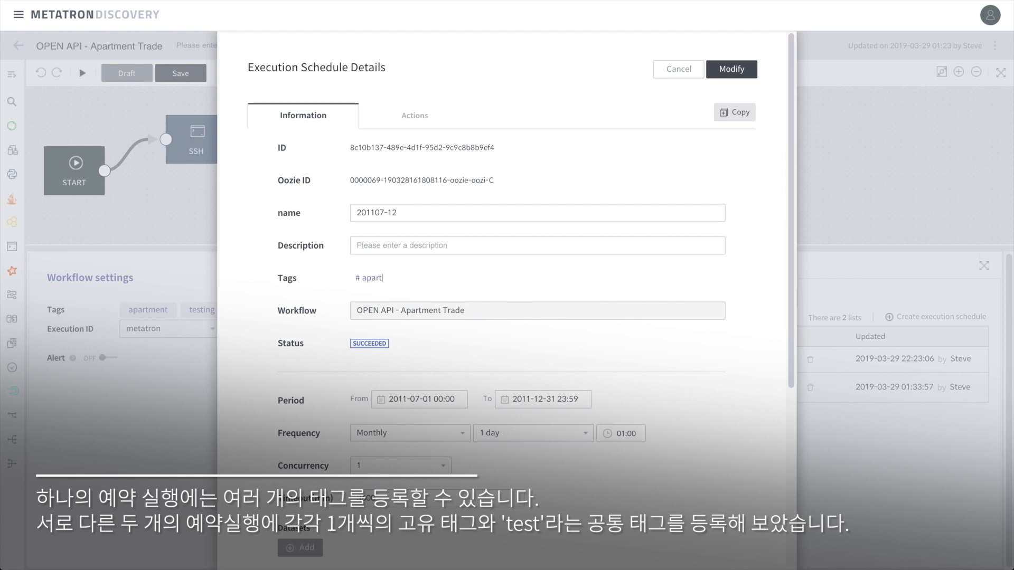
{"action": "type", "text": "ment"}
{"action": "key", "text": "Return"}
{"action": "type", "text": "test"}
{"action": "key", "text": "Return"}
{"action": "left_click", "coordinate": [738, 71]}
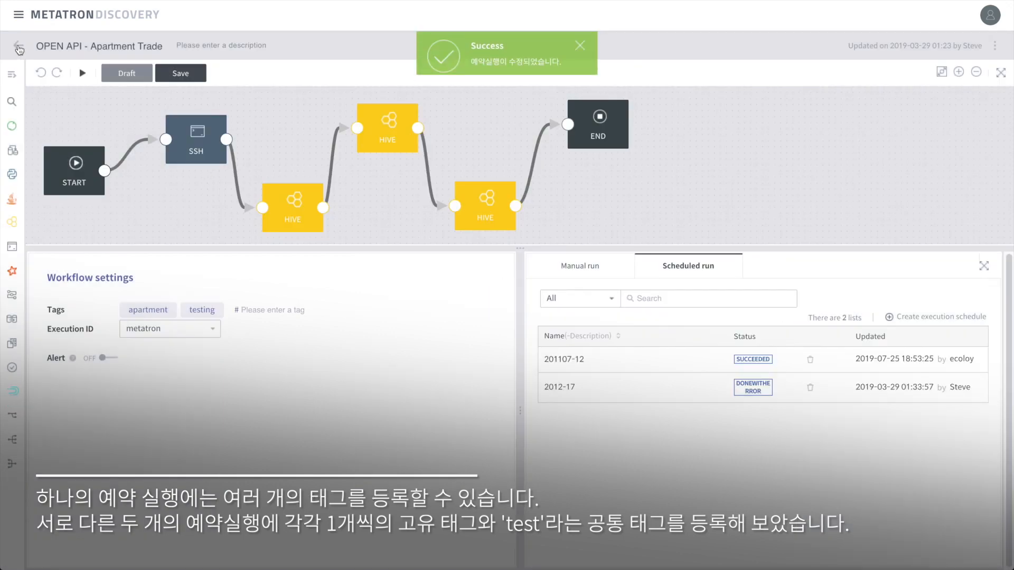
- Save the OPEN API - Apartment Trade workflow despite its scheduled execution and return to the workflow list
{"action": "left_click", "coordinate": [180, 72]}
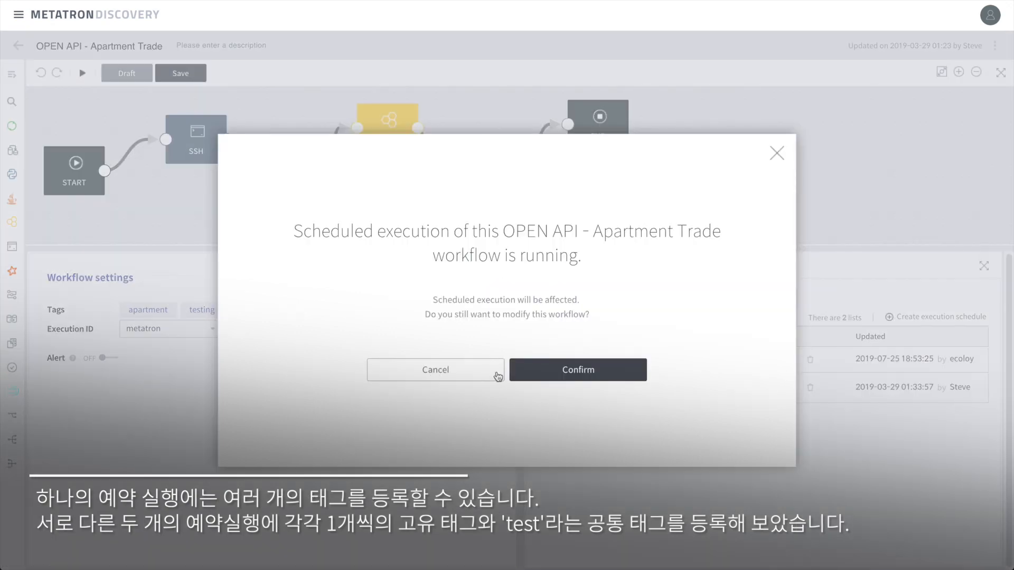
{"action": "left_click", "coordinate": [517, 371]}
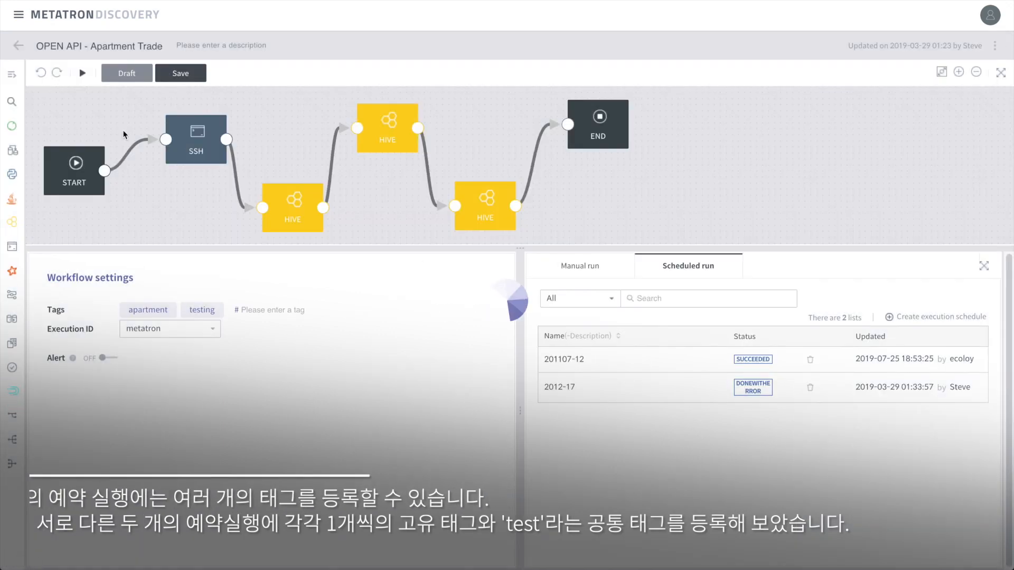
{"action": "left_click", "coordinate": [16, 48]}
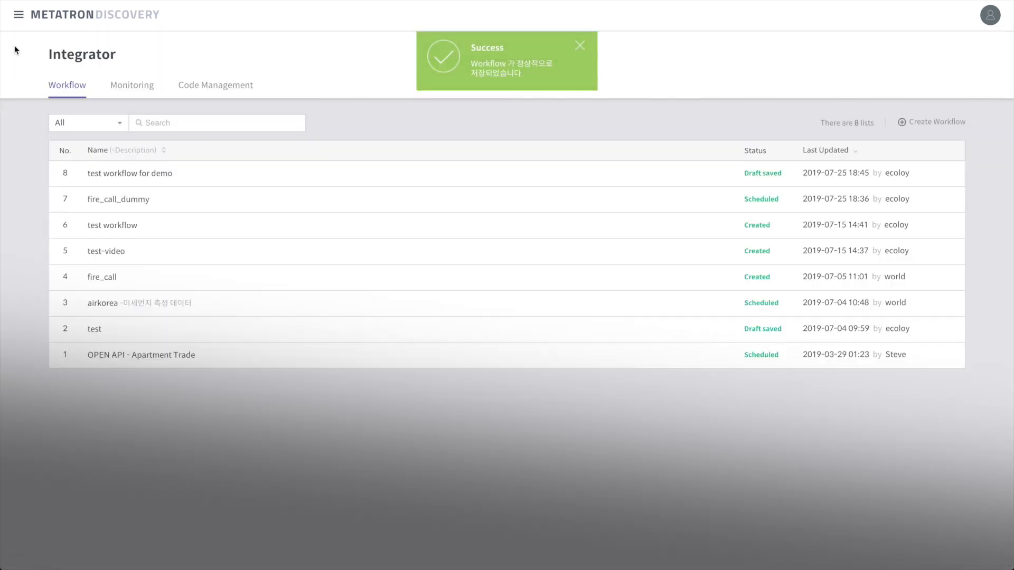
- Display the execution monitoring in Tag View to group the scheduled runs by tag
{"action": "left_click", "coordinate": [132, 86]}
{"action": "left_click", "coordinate": [99, 157]}
{"action": "left_click", "coordinate": [84, 190]}
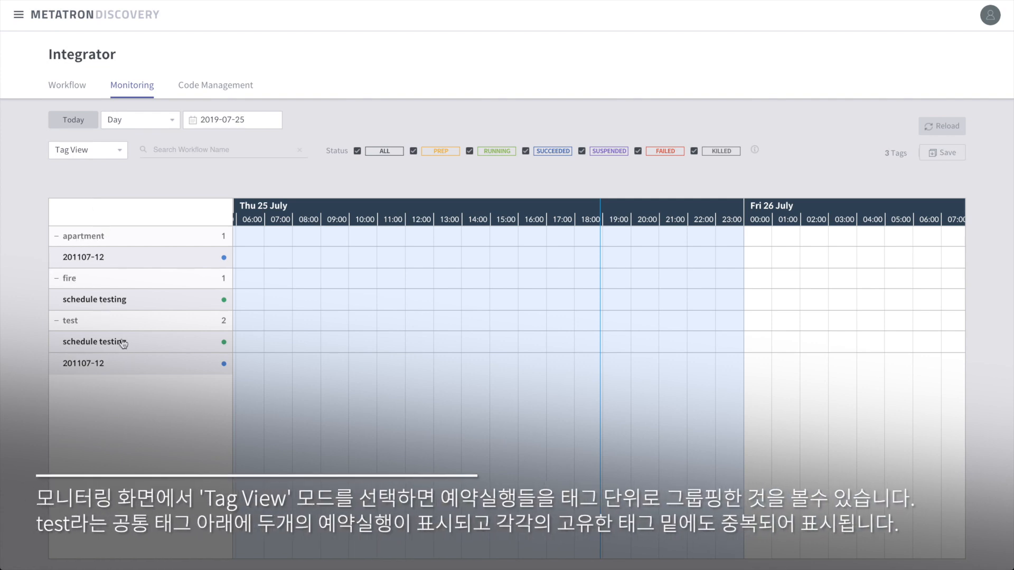
- Collapse and re-expand the apartment, fire and test tag groups, and switch the timeline back to Workflow View
{"action": "left_click", "coordinate": [58, 321]}
{"action": "left_click", "coordinate": [57, 279]}
{"action": "left_click", "coordinate": [57, 236]}
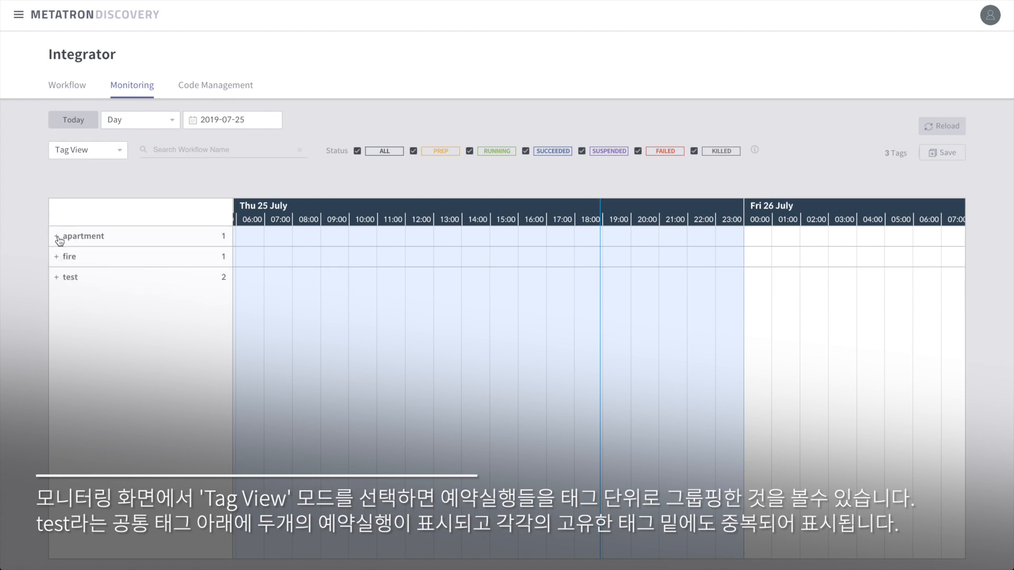
{"action": "left_click", "coordinate": [57, 280]}
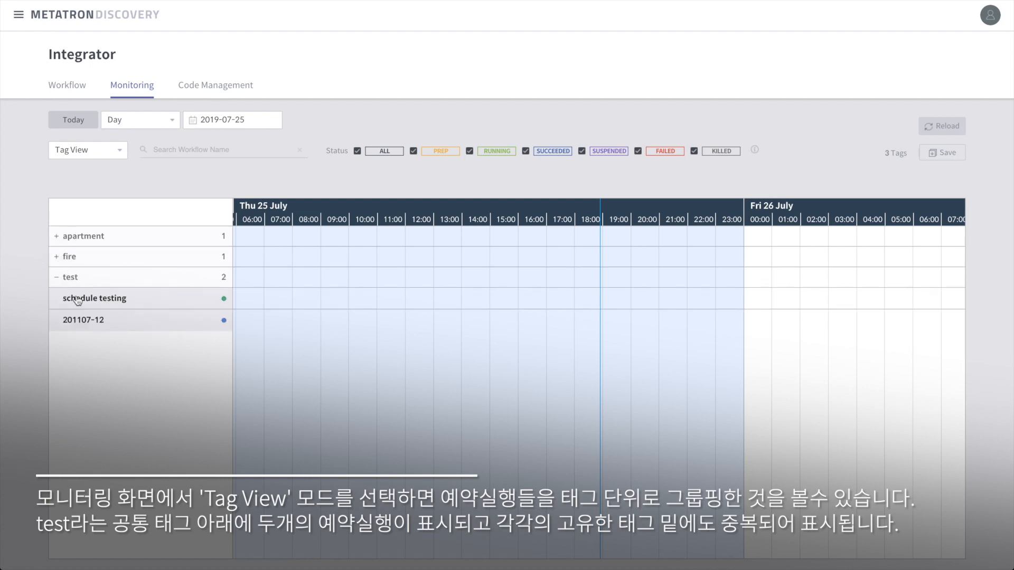
{"action": "left_click", "coordinate": [57, 257]}
{"action": "left_click", "coordinate": [57, 236]}
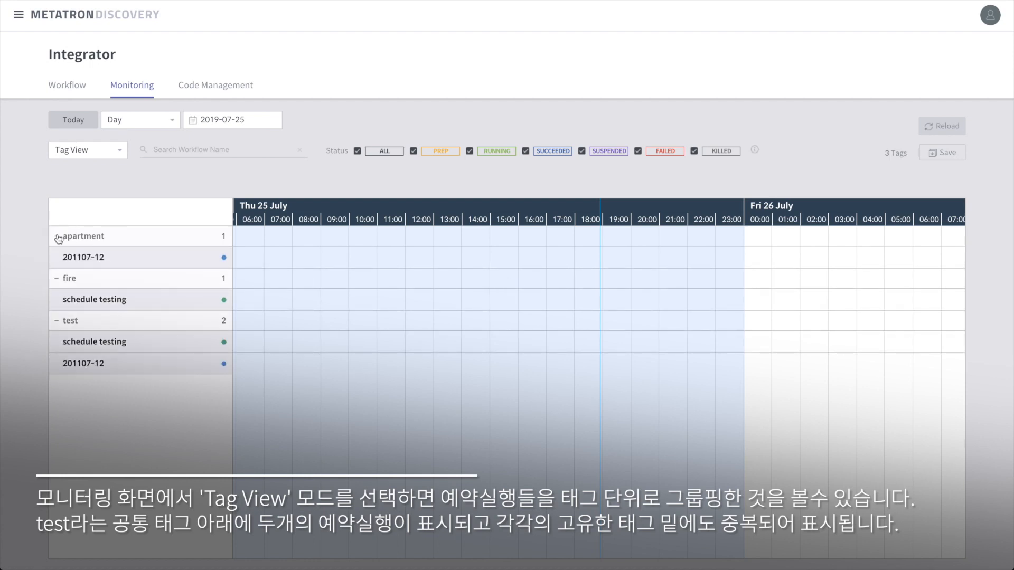
{"action": "left_click", "coordinate": [87, 150]}
{"action": "left_click", "coordinate": [81, 171]}
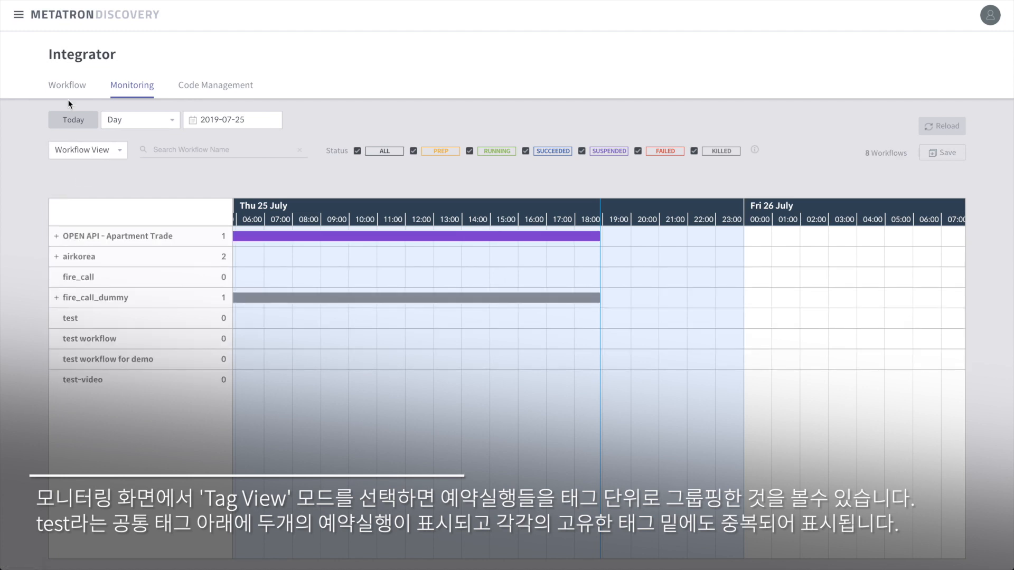
- Open the fire_call_dummy workflow from the workflow list and turn on its Alert setting
{"action": "left_click", "coordinate": [67, 85]}
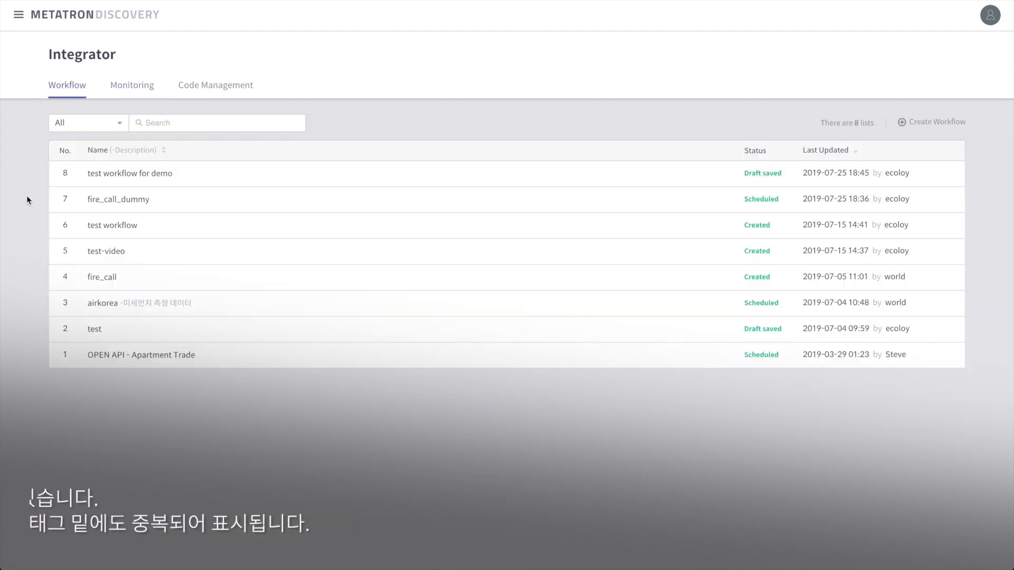
{"action": "left_click", "coordinate": [136, 199]}
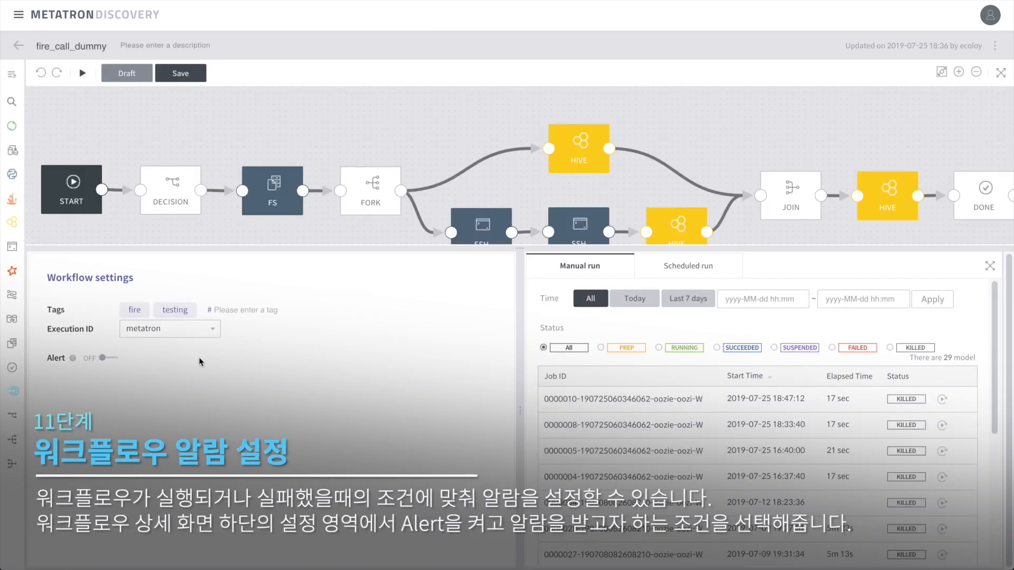
{"action": "left_click", "coordinate": [109, 359]}
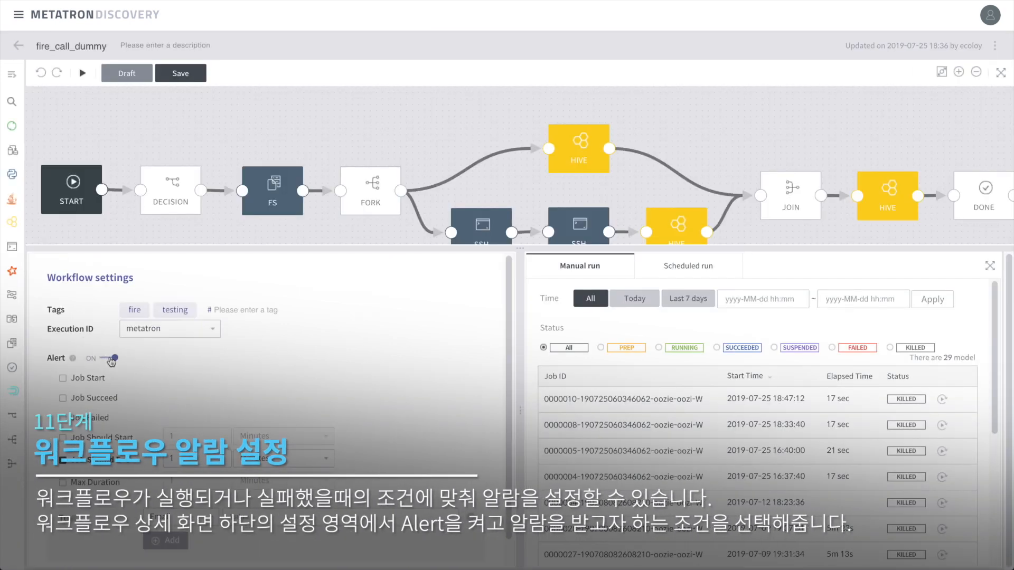
- Enable the Job Start and Job Succeed alert conditions and set the Job Should End time unit to Hours
{"action": "scroll", "coordinate": [317, 377], "scroll_direction": "down", "scroll_amount": 1}
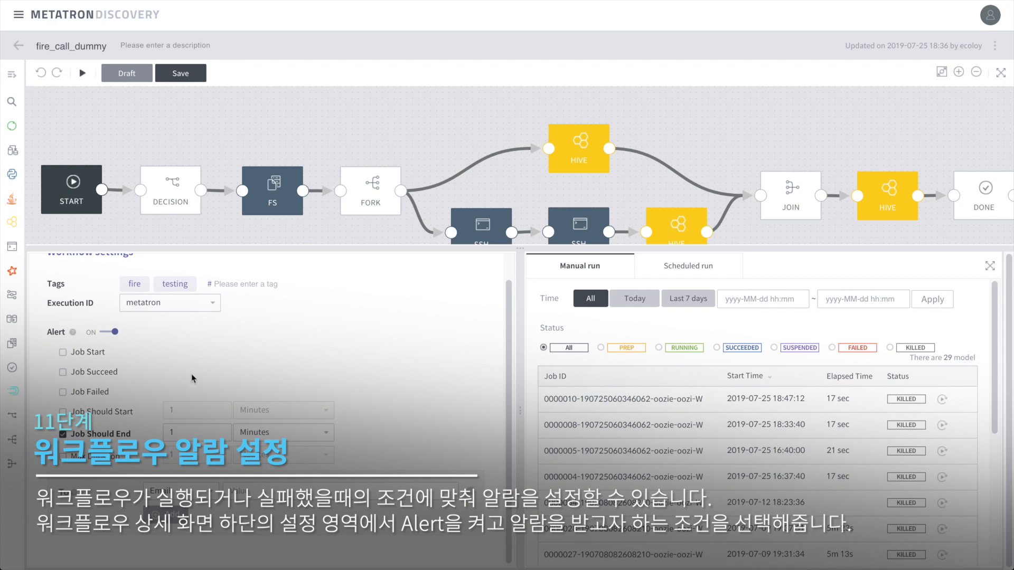
{"action": "left_click", "coordinate": [78, 353]}
{"action": "left_click", "coordinate": [77, 376]}
{"action": "left_click", "coordinate": [264, 436]}
{"action": "left_click", "coordinate": [260, 485]}
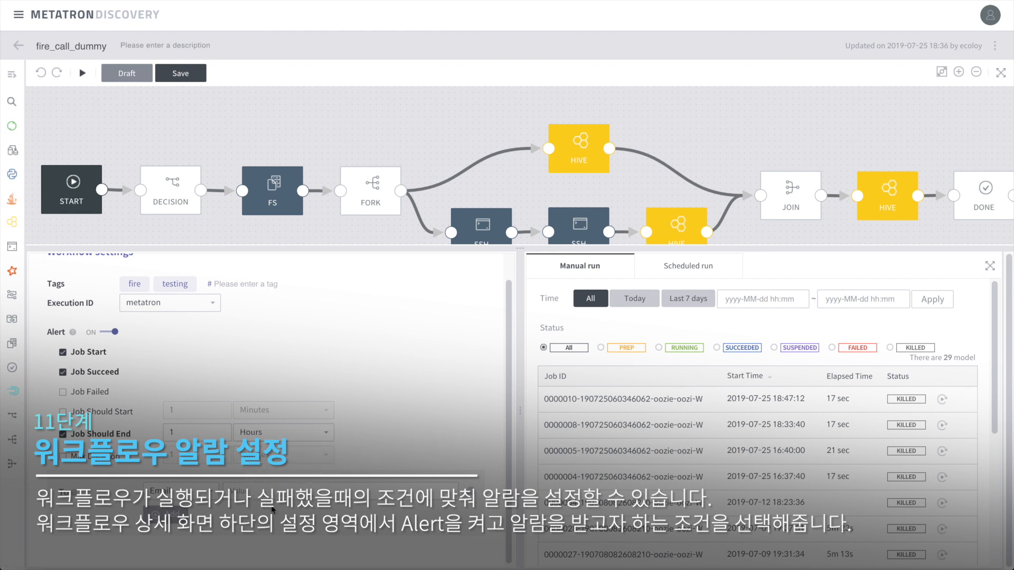
- Enlarge the workflow settings area, choose Email as the alert channel and enter the recipient's e-mail address
{"action": "left_click", "coordinate": [172, 492]}
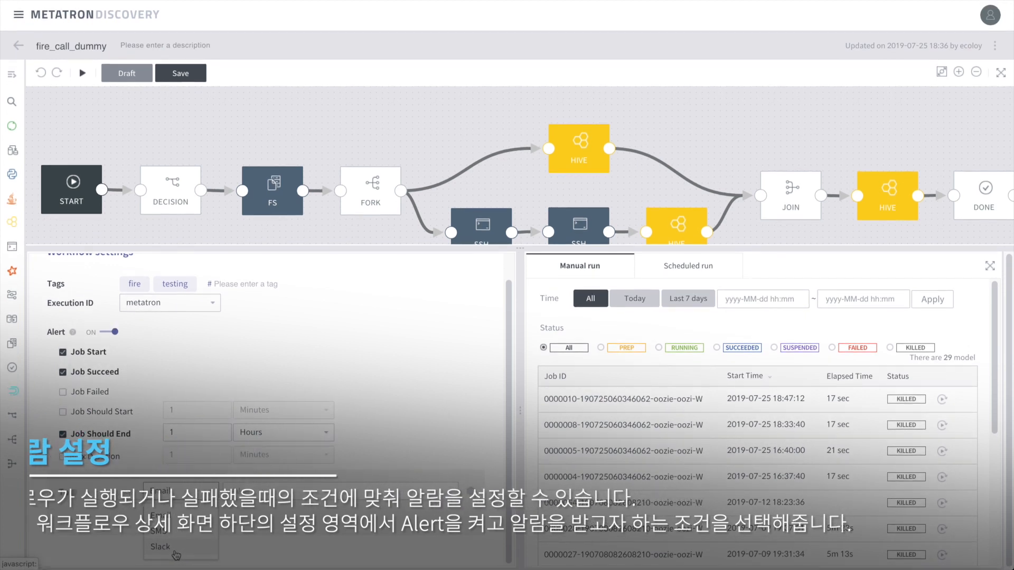
{"action": "left_click_drag", "start_coordinate": [520, 248], "coordinate": [521, 99]}
{"action": "left_click", "coordinate": [196, 366]}
{"action": "left_click", "coordinate": [180, 405]}
{"action": "left_click", "coordinate": [180, 377]}
{"action": "left_click", "coordinate": [159, 390]}
{"action": "left_click", "coordinate": [258, 370]}
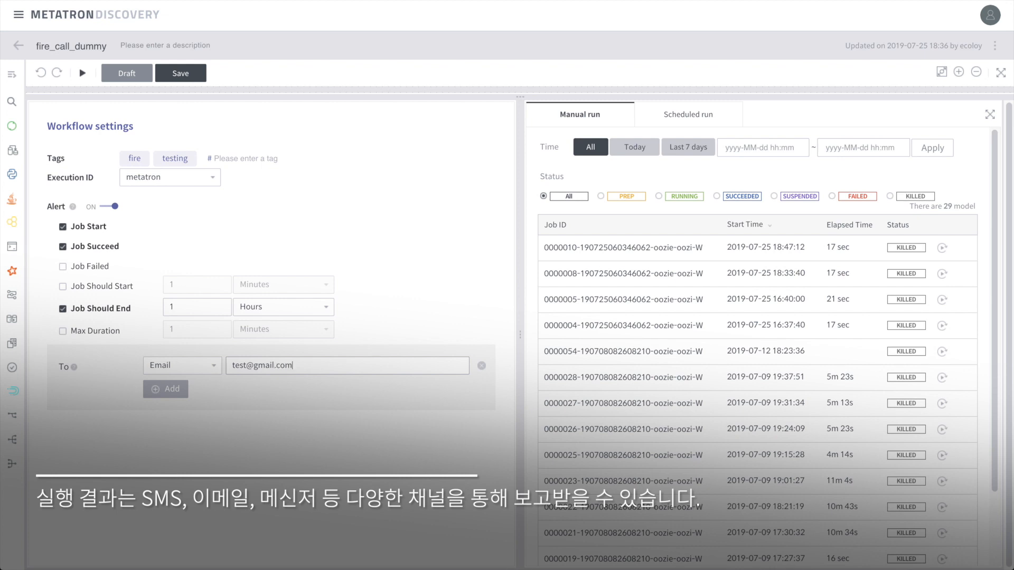
- Add a second alert recipient using the SMS channel and enter the recipient's phone number
{"action": "left_click", "coordinate": [165, 389]}
{"action": "left_click", "coordinate": [180, 389]}
{"action": "left_click", "coordinate": [161, 433]}
{"action": "type", "text": "123123435"}
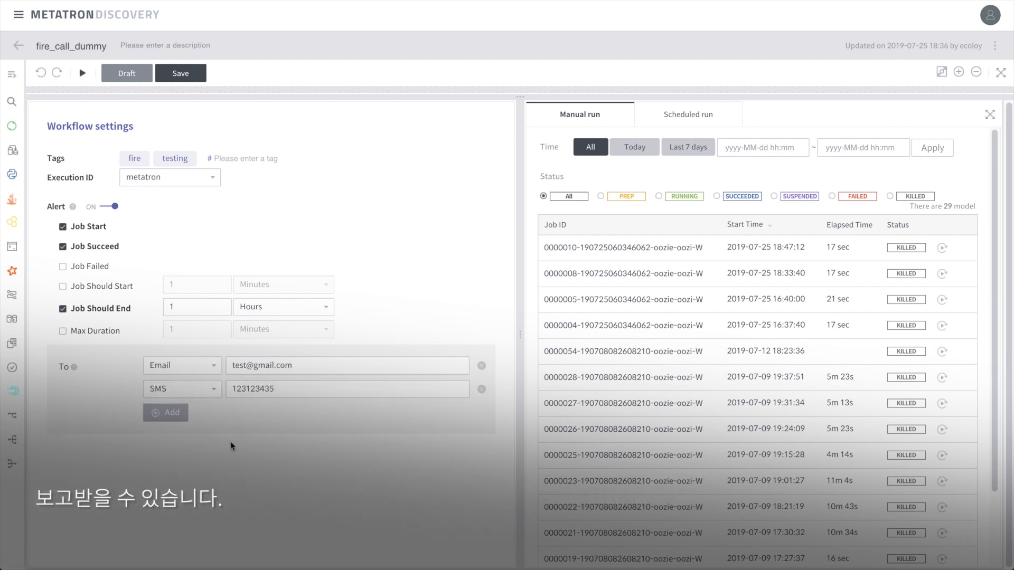
- Shrink the settings area, save the fire_call_dummy workflow with its alert settings and return to the workflow list
{"action": "left_click_drag", "start_coordinate": [520, 95], "coordinate": [521, 211]}
{"action": "left_click", "coordinate": [178, 77]}
{"action": "left_click", "coordinate": [578, 374]}
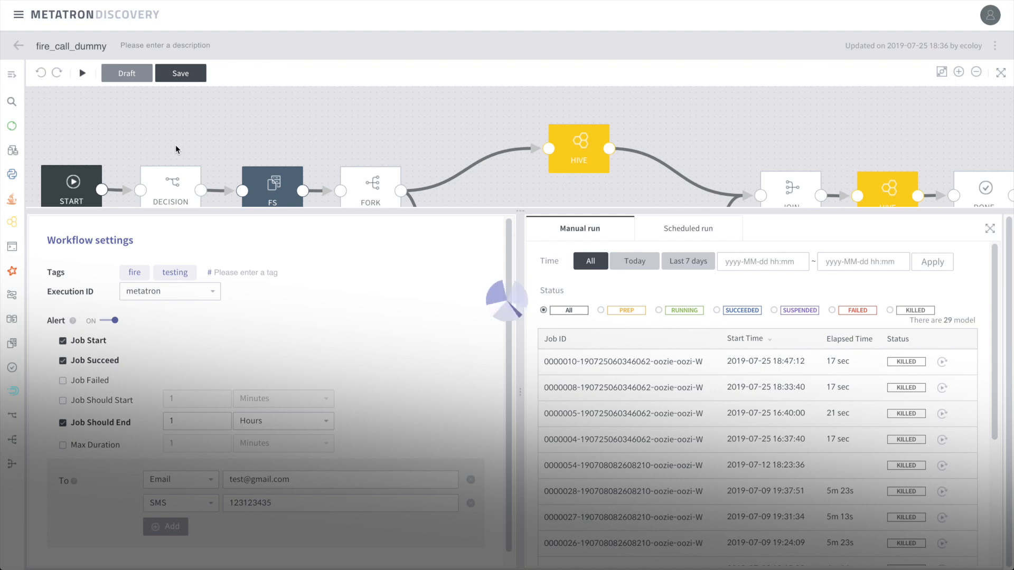
{"action": "left_click", "coordinate": [19, 47]}
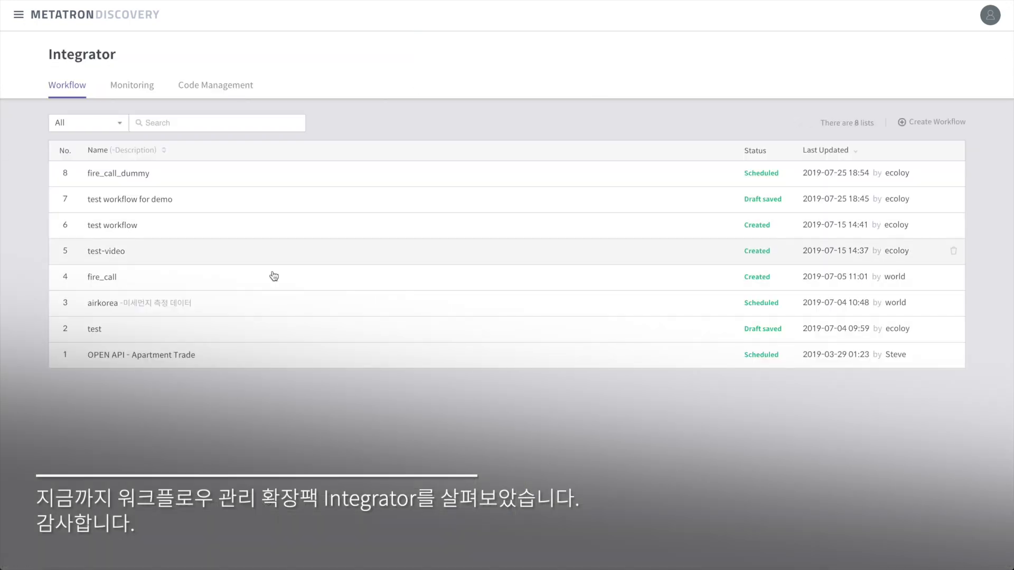